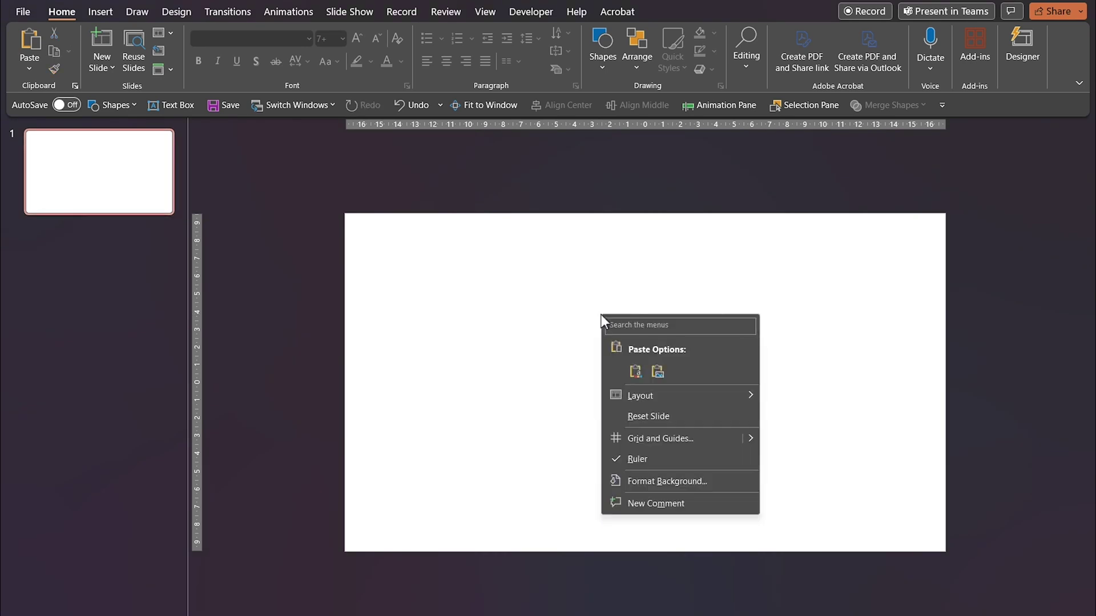
- Give the slide a light lavender solid background fill via Format Background
left_click(687, 481)
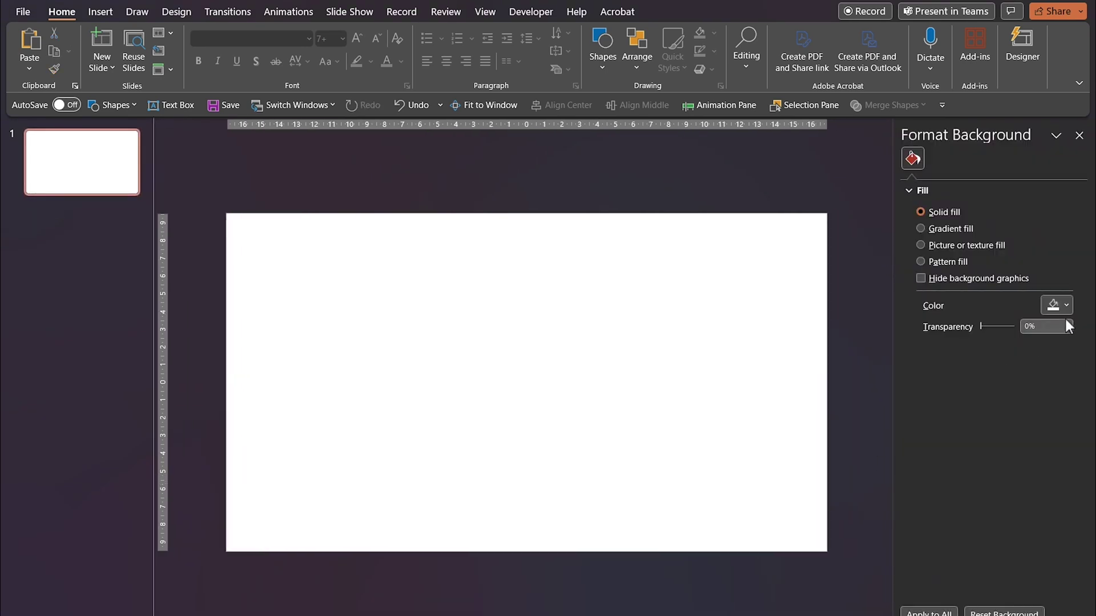
left_click(1065, 307)
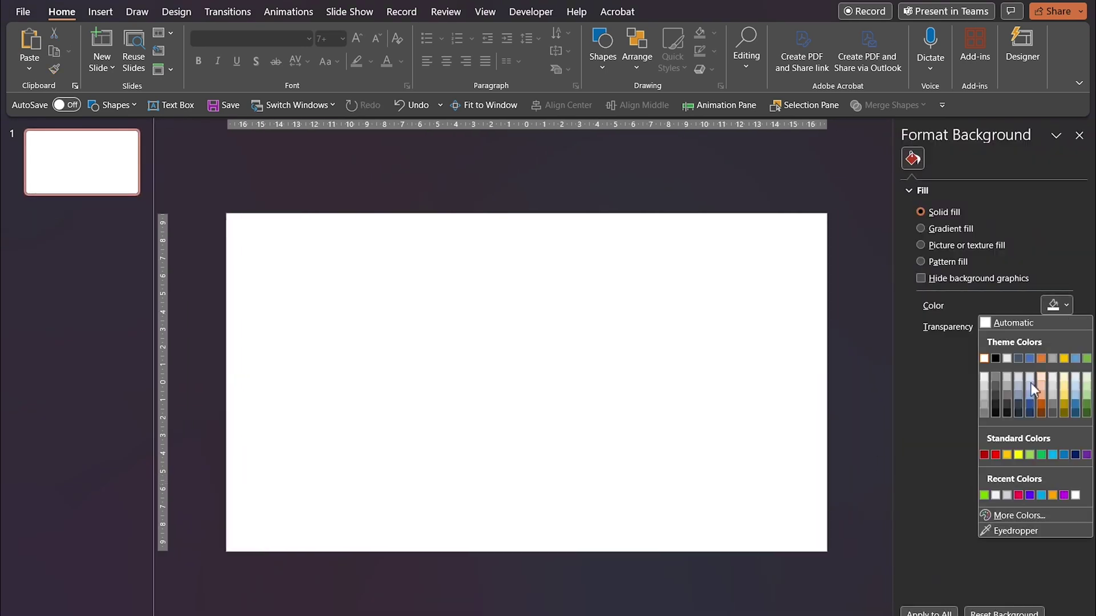
left_click(996, 495)
- Insert the World Map picture from this device onto the slide
left_click(1080, 136)
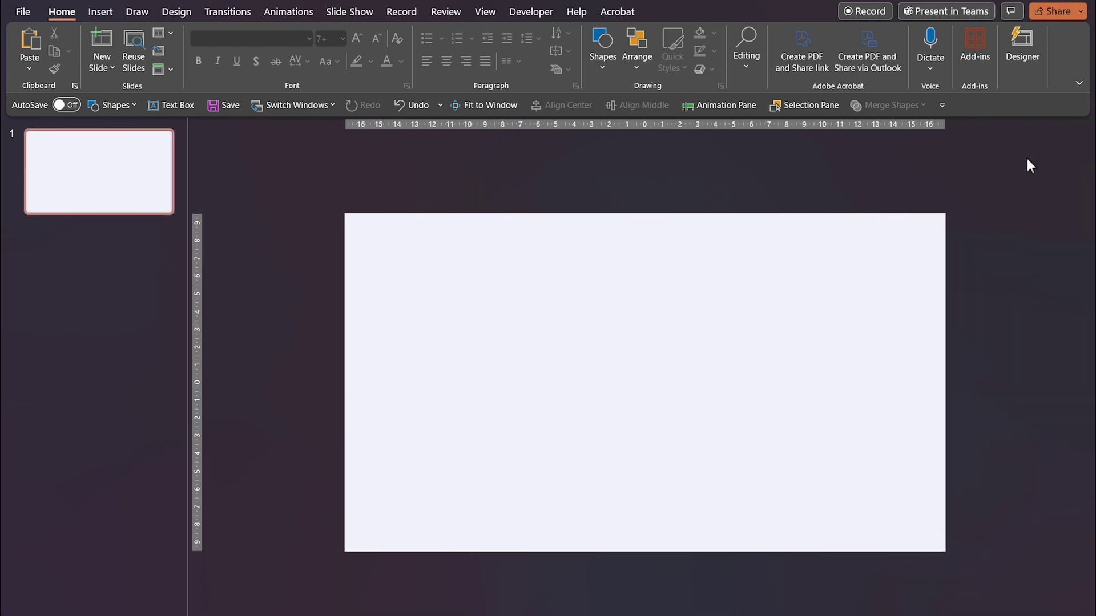
left_click(98, 12)
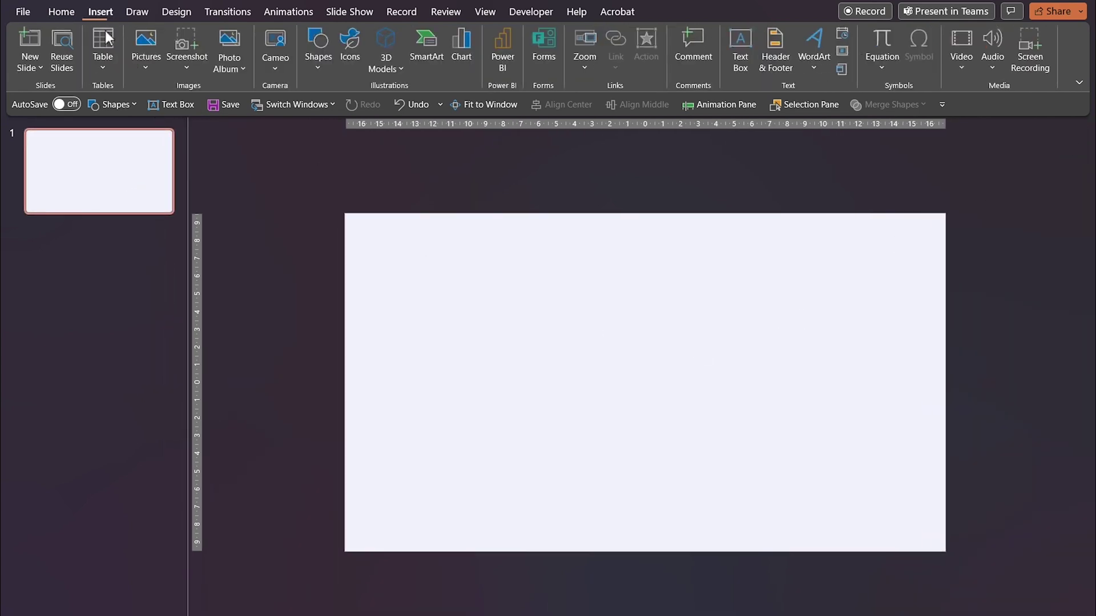
left_click(147, 61)
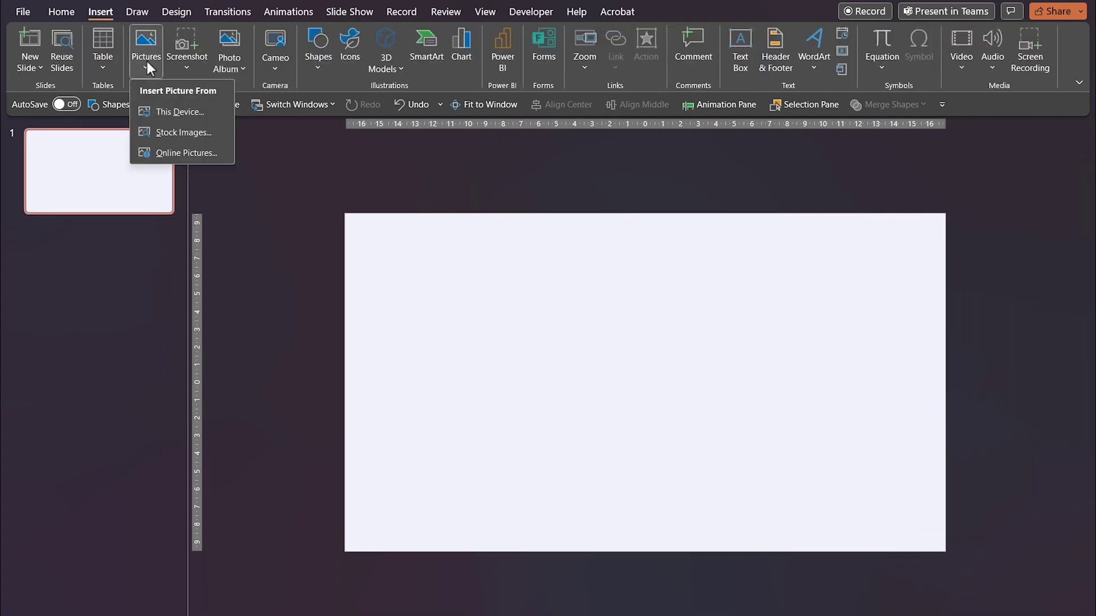
left_click(174, 115)
double_click(175, 89)
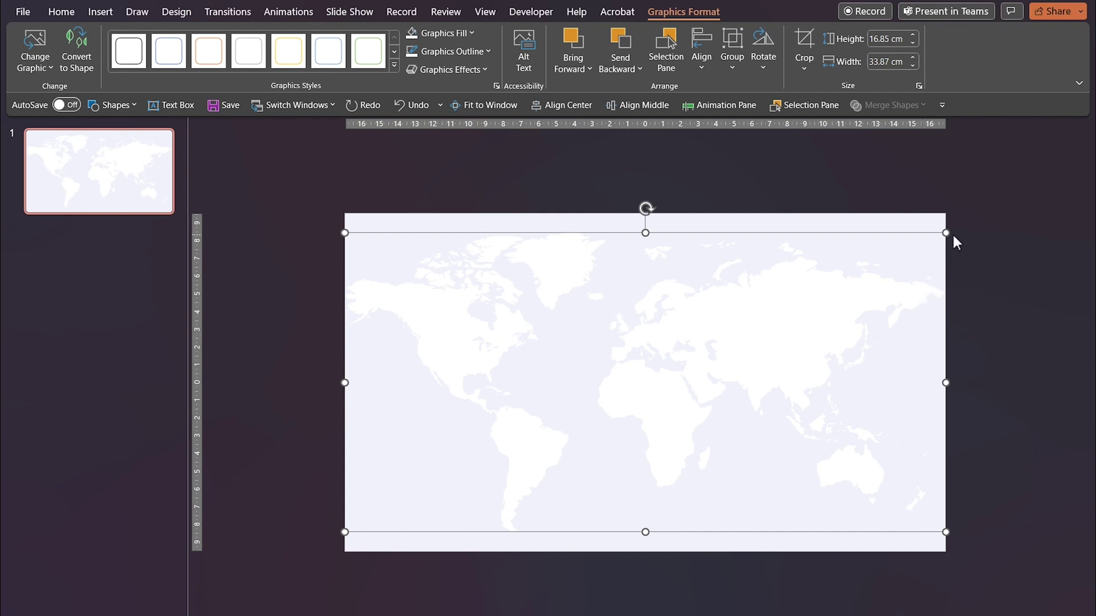
- Resize and centre the map, then recolour its graphics fill light grey
left_click_drag(945, 231, 905, 254)
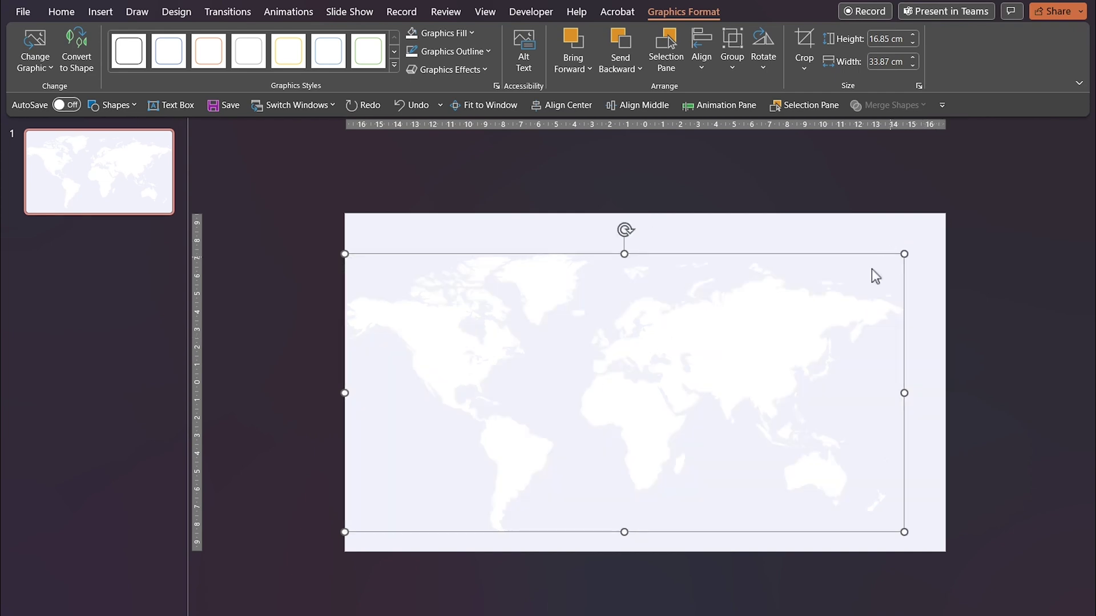
left_click_drag(641, 387, 666, 378)
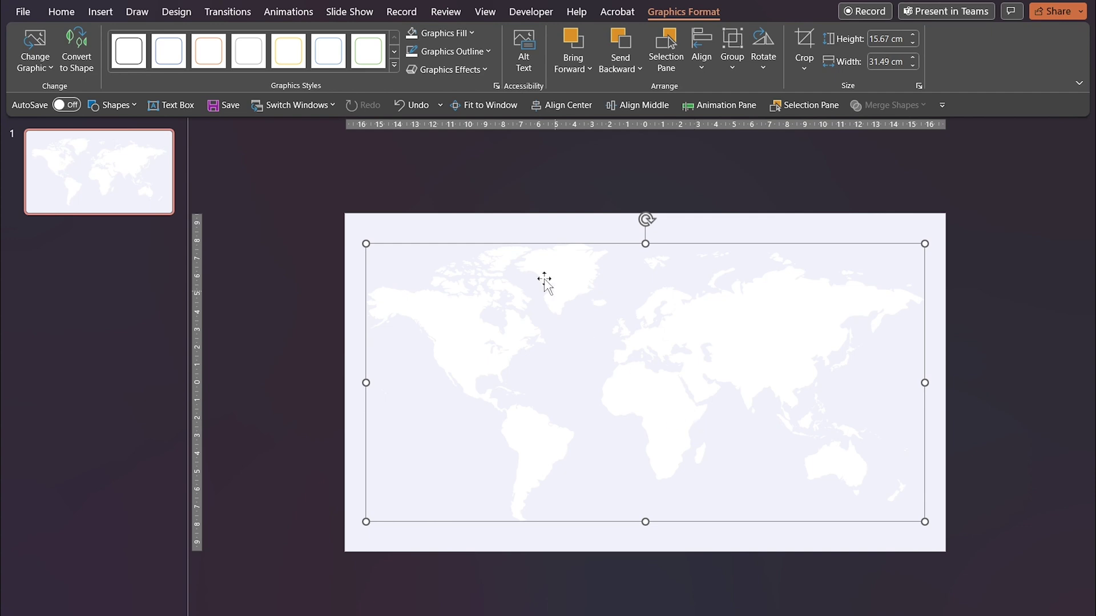
left_click(470, 34)
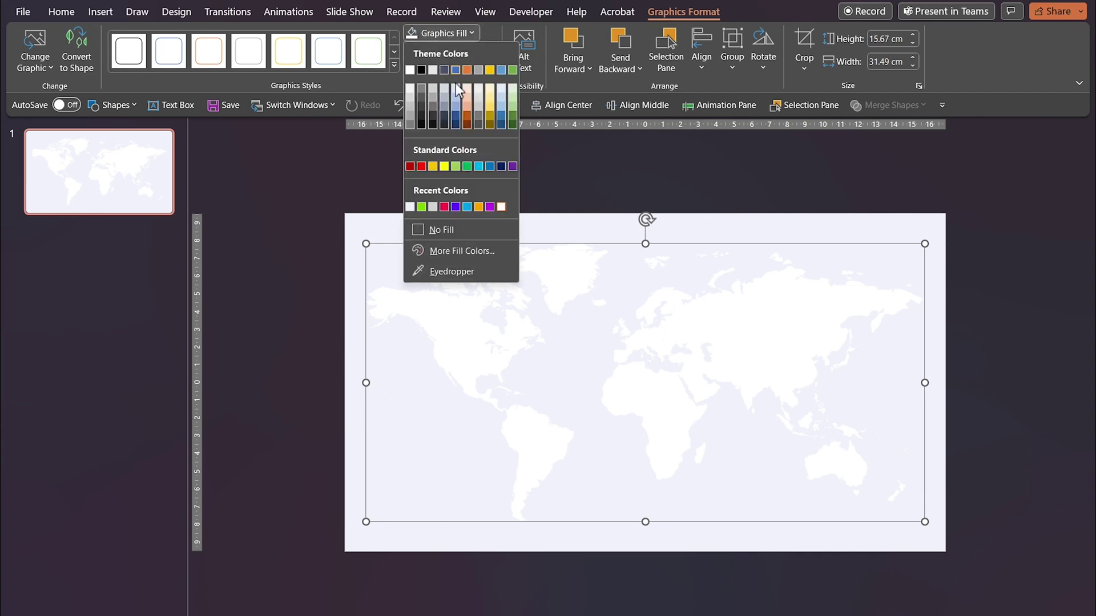
left_click(433, 207)
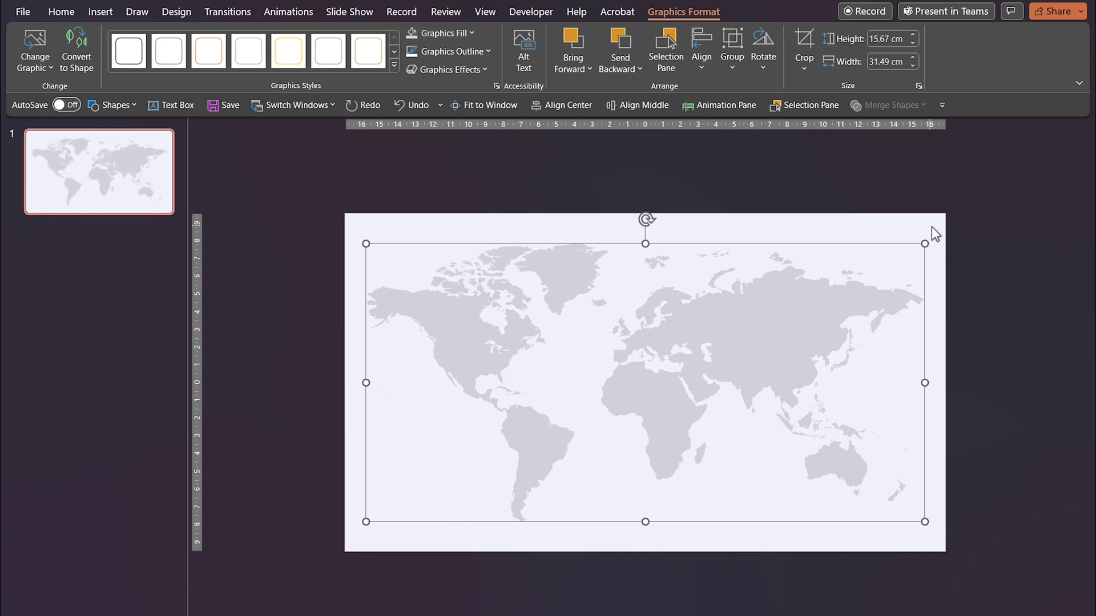
left_click(991, 246)
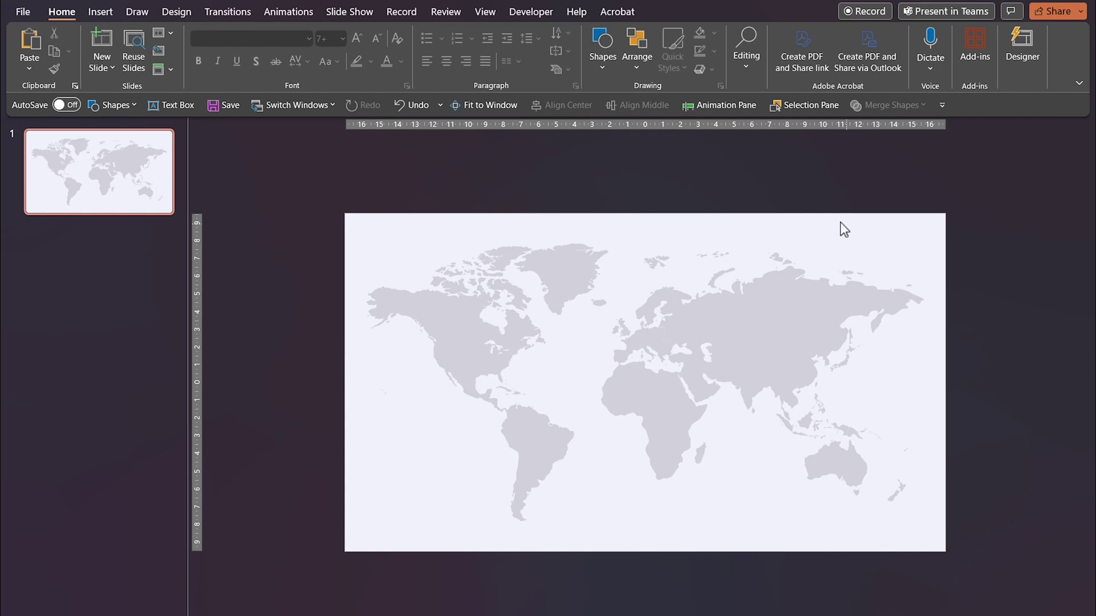
- Draw a small oval circle above the map
left_click(602, 65)
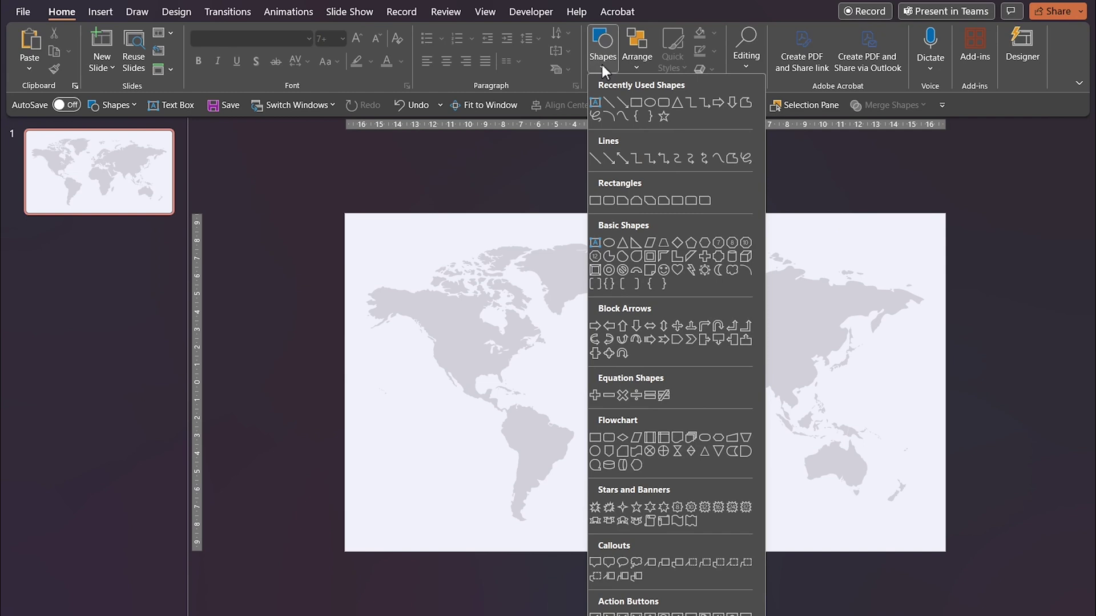
left_click(650, 102)
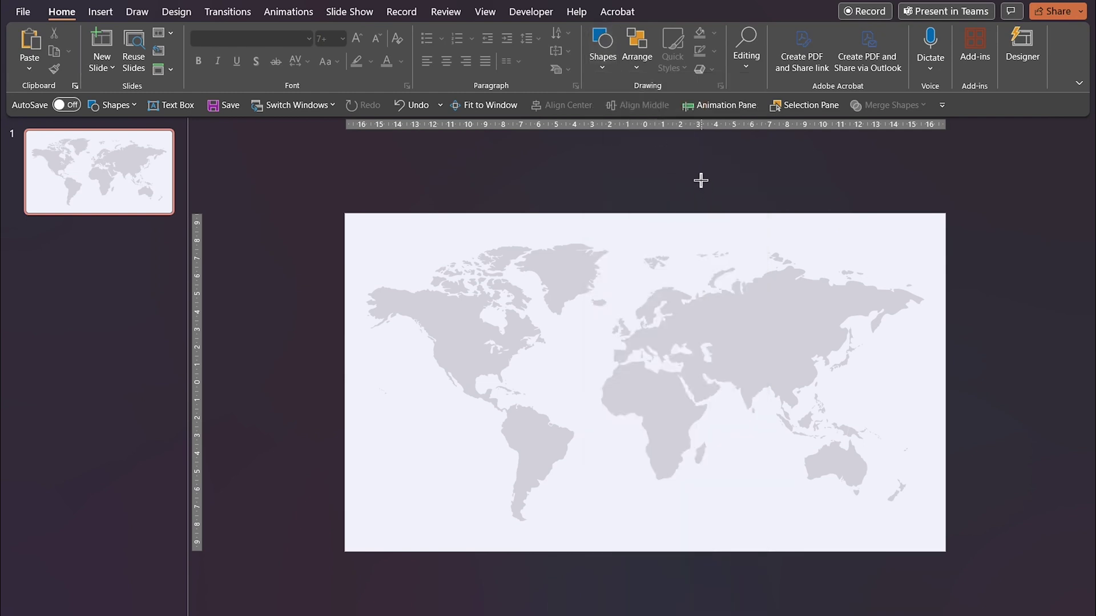
left_click_drag(680, 232, 681, 233)
scroll(686, 249, "up", 1)
scroll(692, 232, "up", 2)
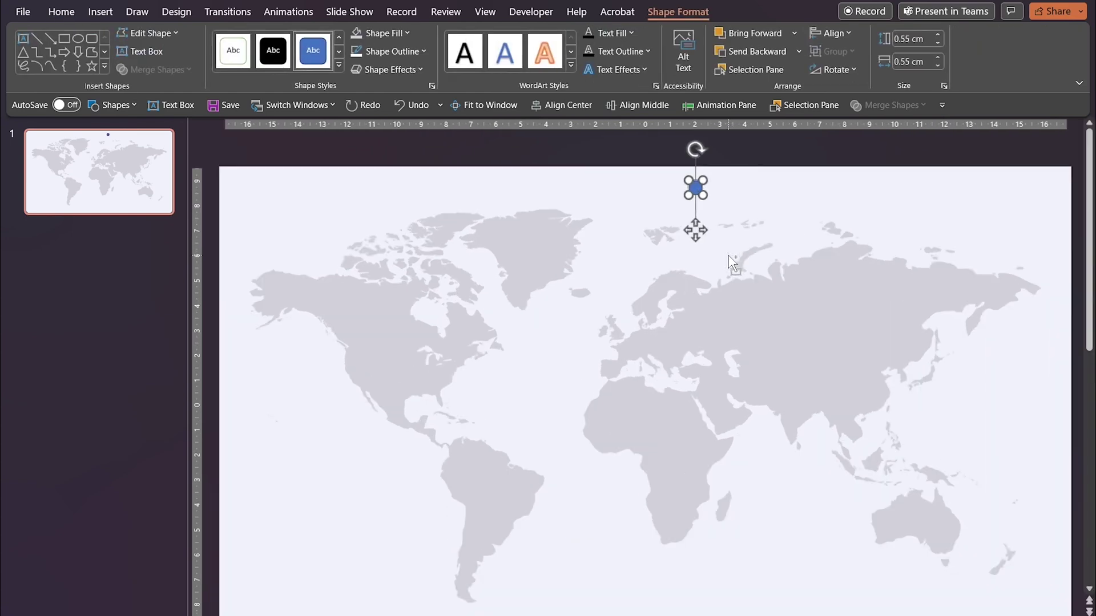
- Make the dot red with no outline and place it over eastern North America
left_click(417, 54)
left_click(398, 250)
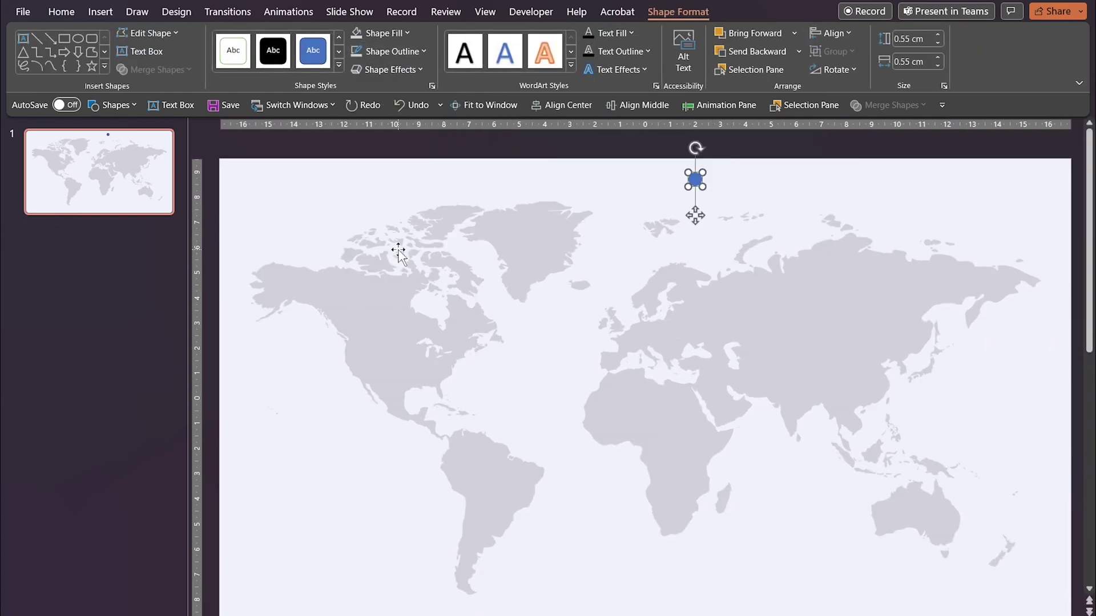
left_click(403, 33)
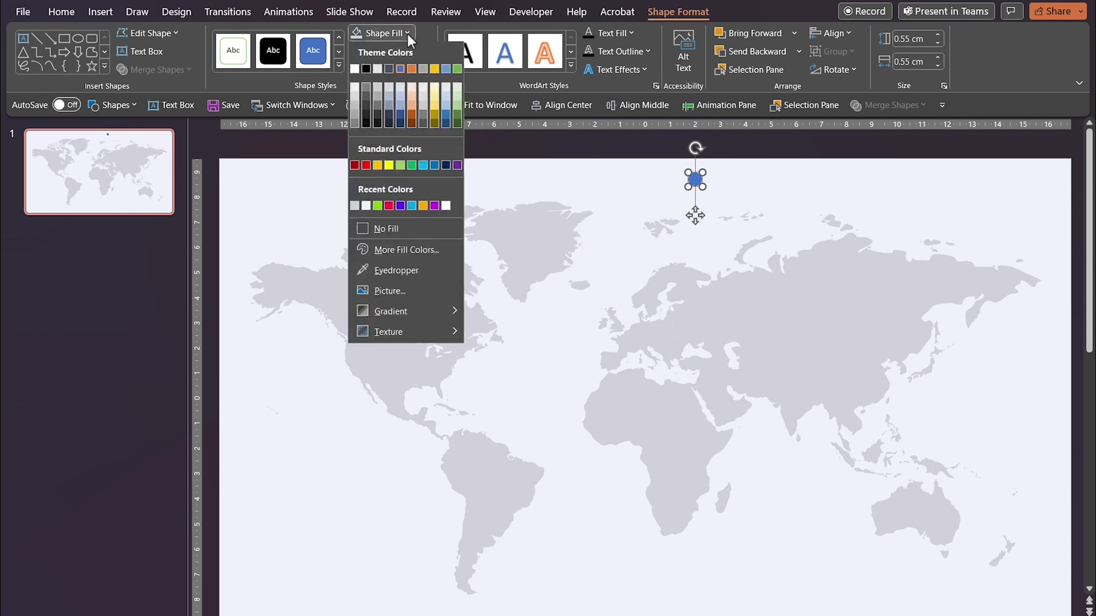
left_click(388, 208)
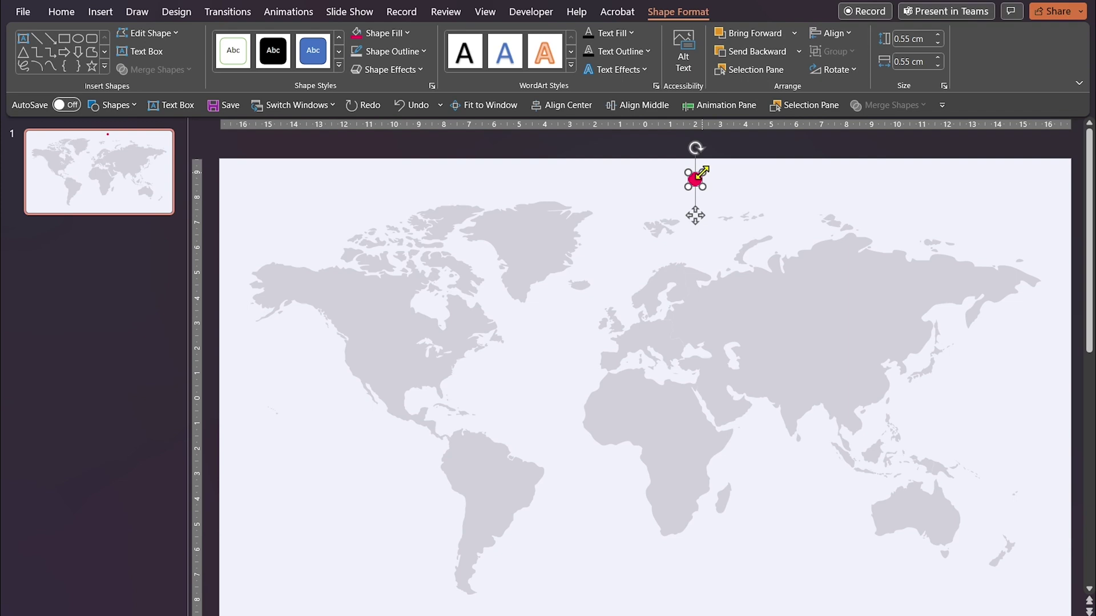
mouse_move(700, 173)
left_mouse_down()
mouse_move(496, 330)
mouse_move(460, 332)
left_mouse_up()
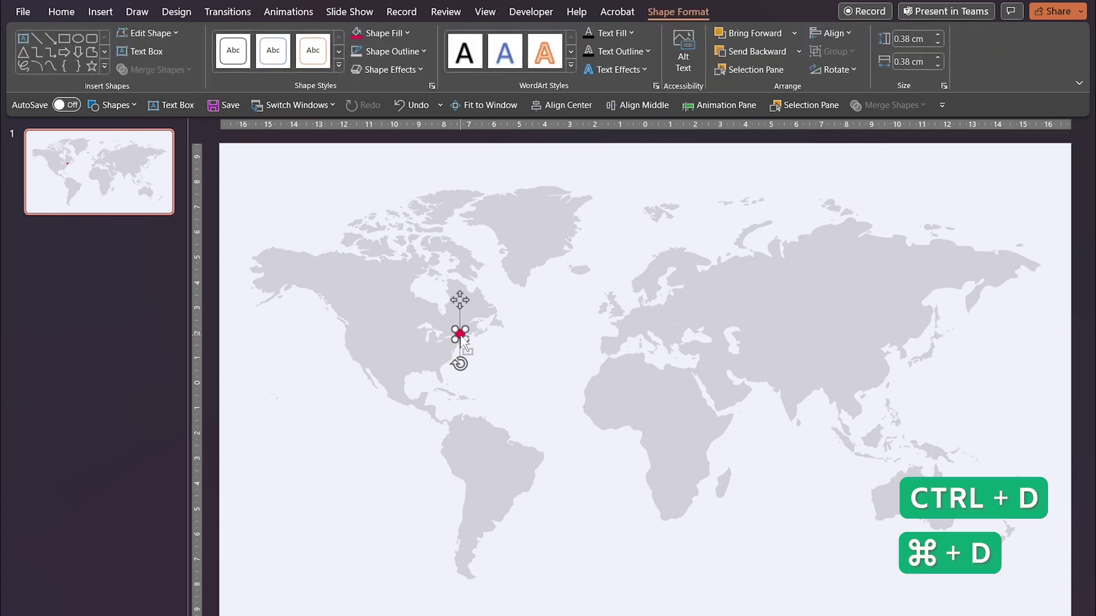
- Duplicate the red dot with Ctrl+D and move the copy onto Britain
key("ctrl+d")
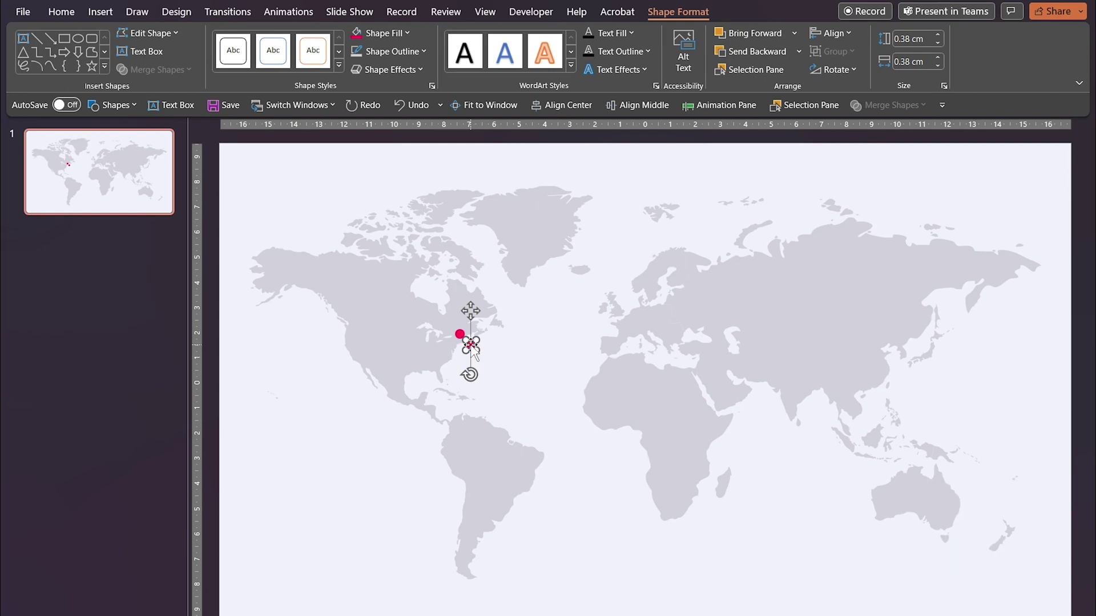
left_click_drag(469, 344, 621, 309)
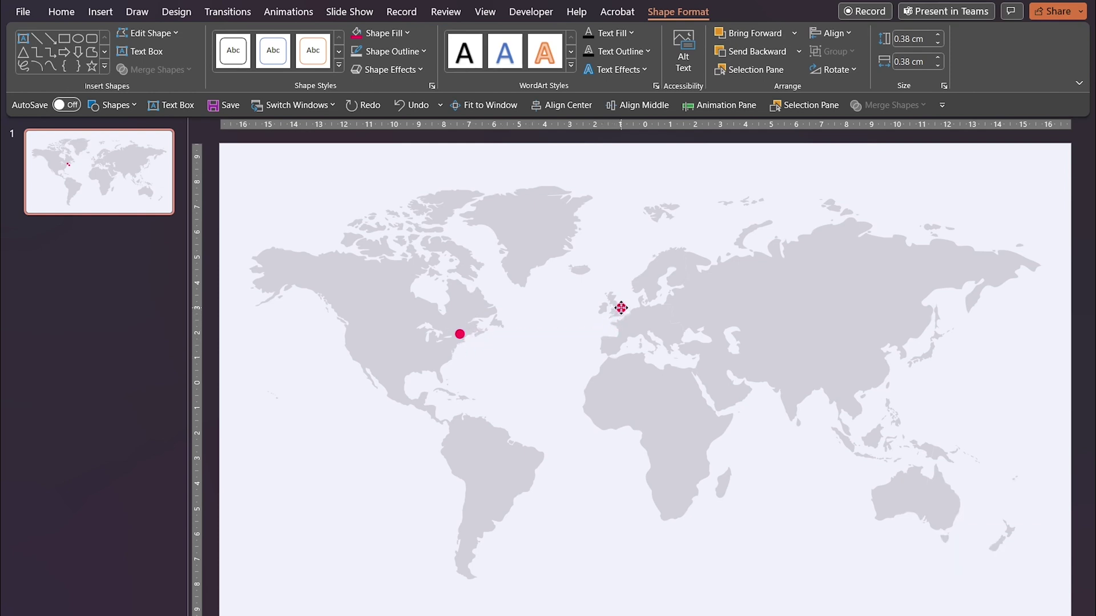
left_click(590, 344)
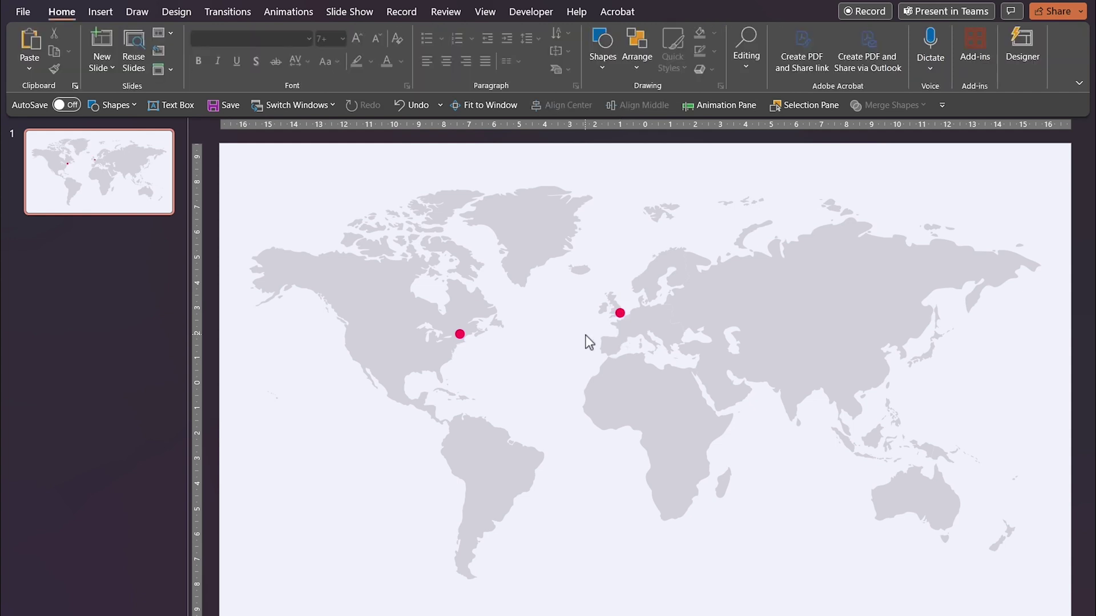
left_click(462, 335)
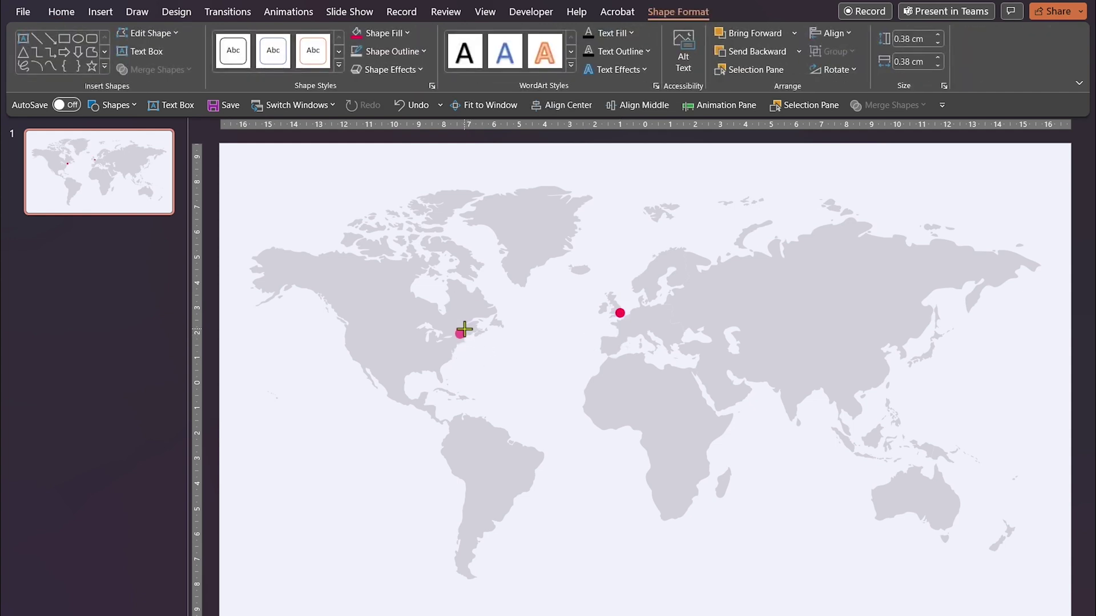
left_click(521, 379)
left_click(621, 313)
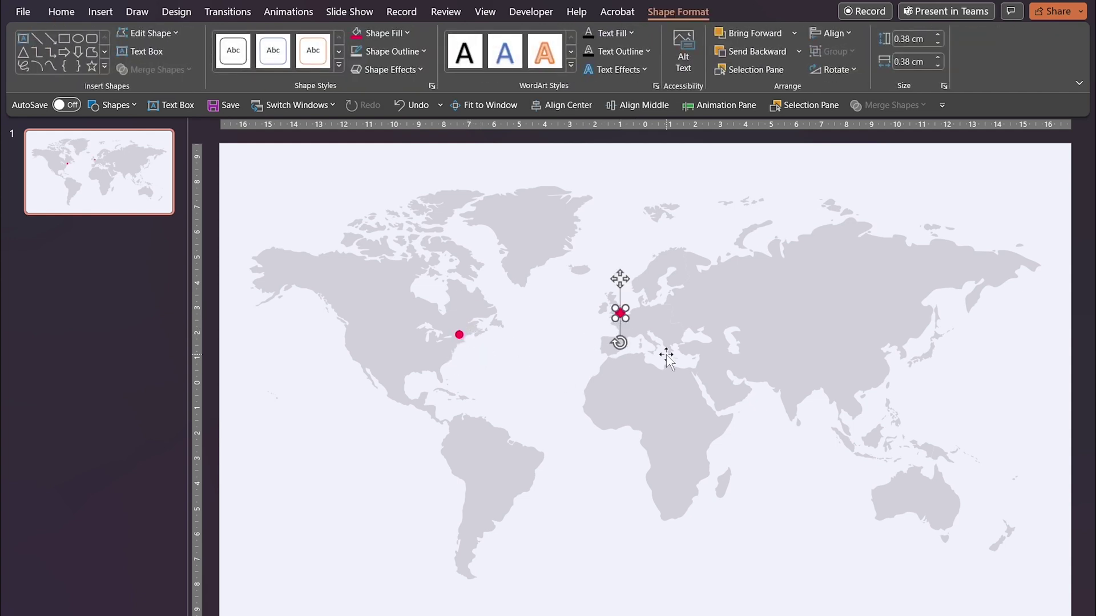
key("ctrl+z")
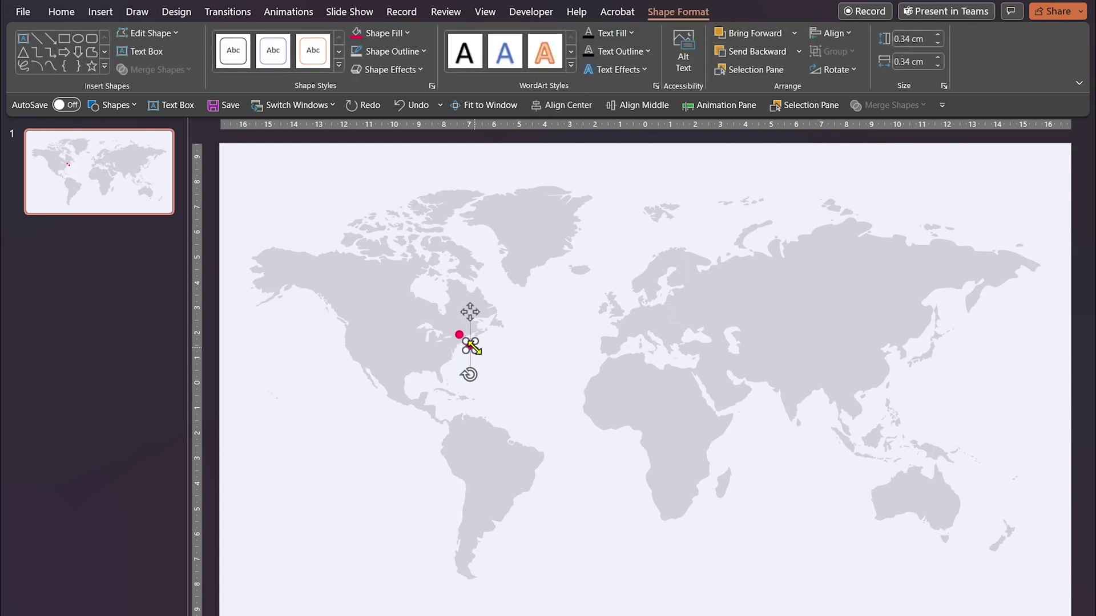
left_click_drag(469, 345, 618, 310)
left_click(643, 373)
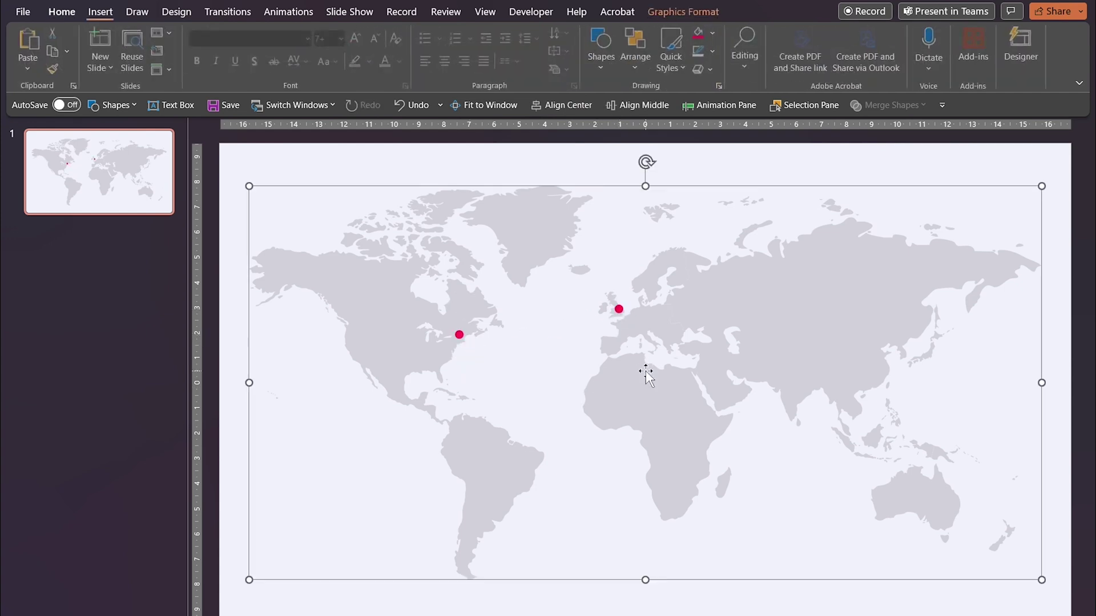
- Recolour the Britain dot cyan
left_click(620, 311)
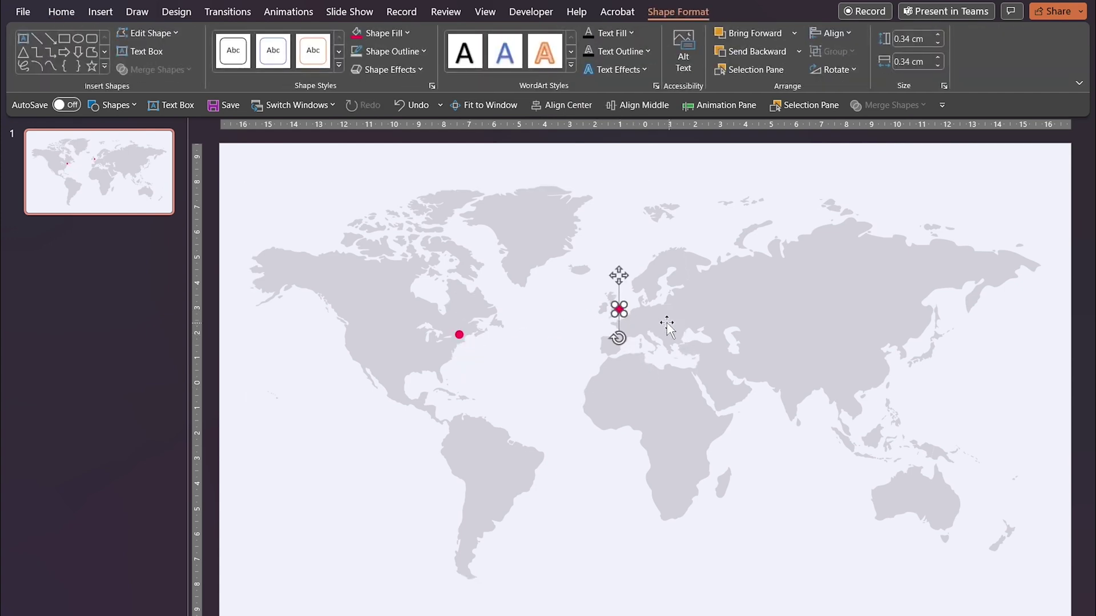
left_click(412, 31)
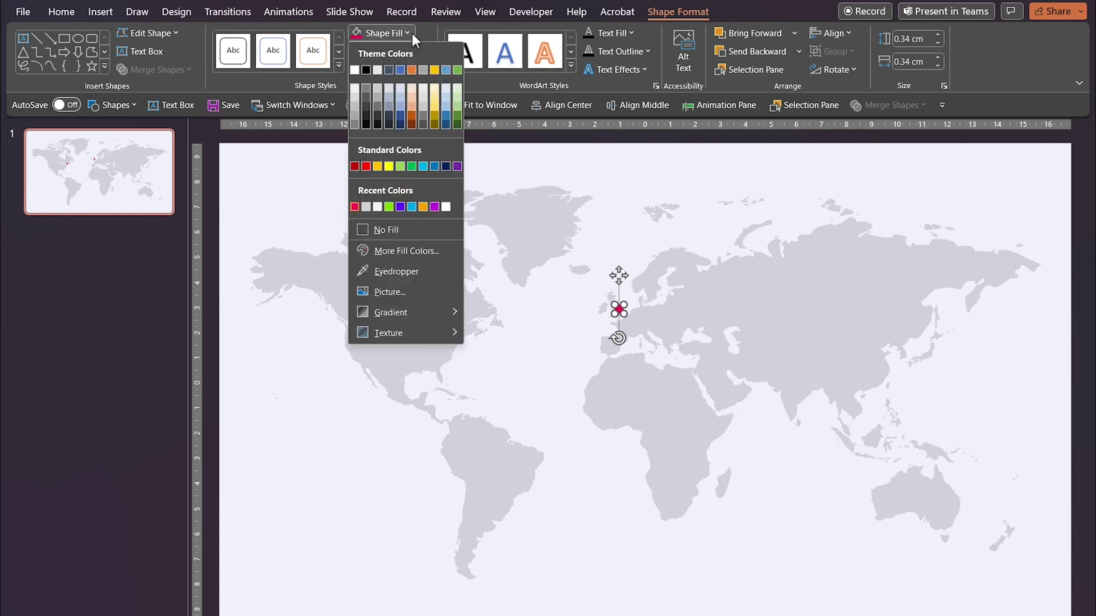
left_click(411, 207)
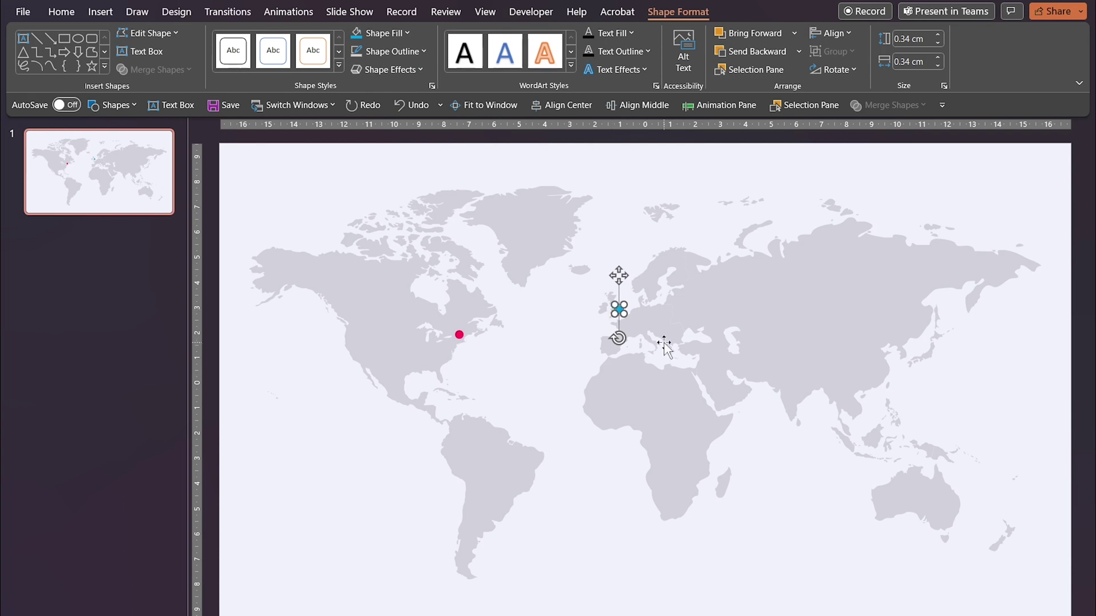
- Nudge the purple South America dot up and right over southeastern Brazil, then fit the slide to window
left_click(514, 435)
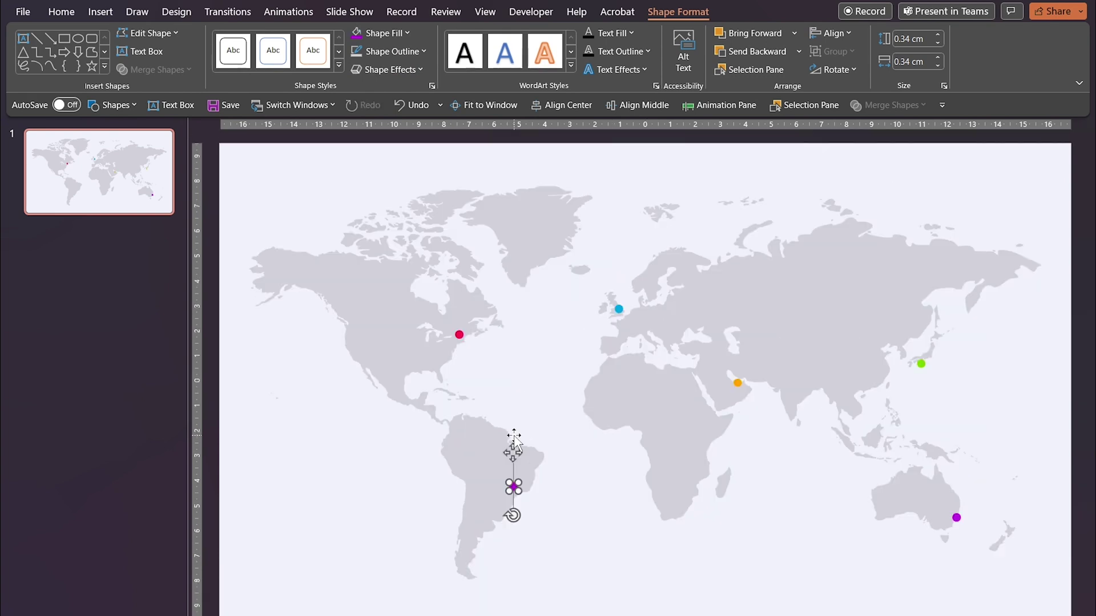
left_click(549, 500)
left_click(514, 487)
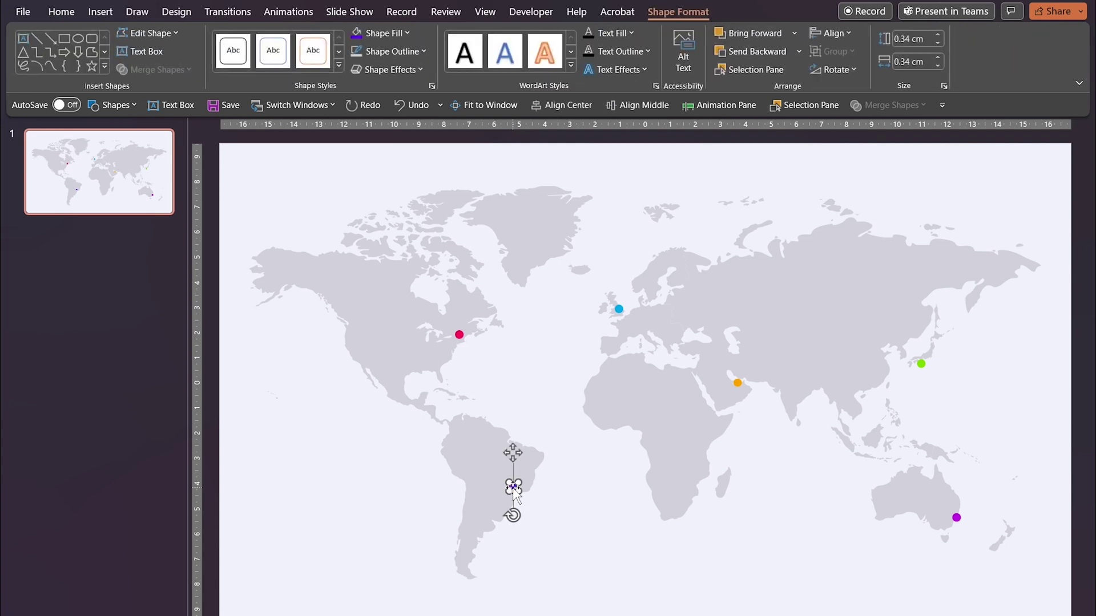
left_click_drag(515, 491, 518, 481)
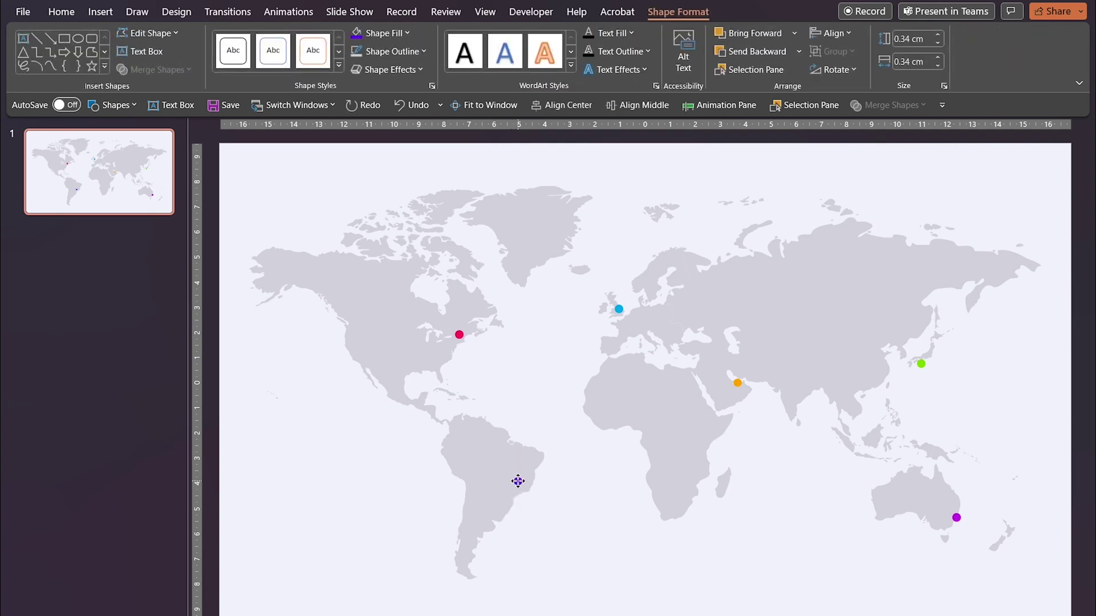
left_click(605, 501)
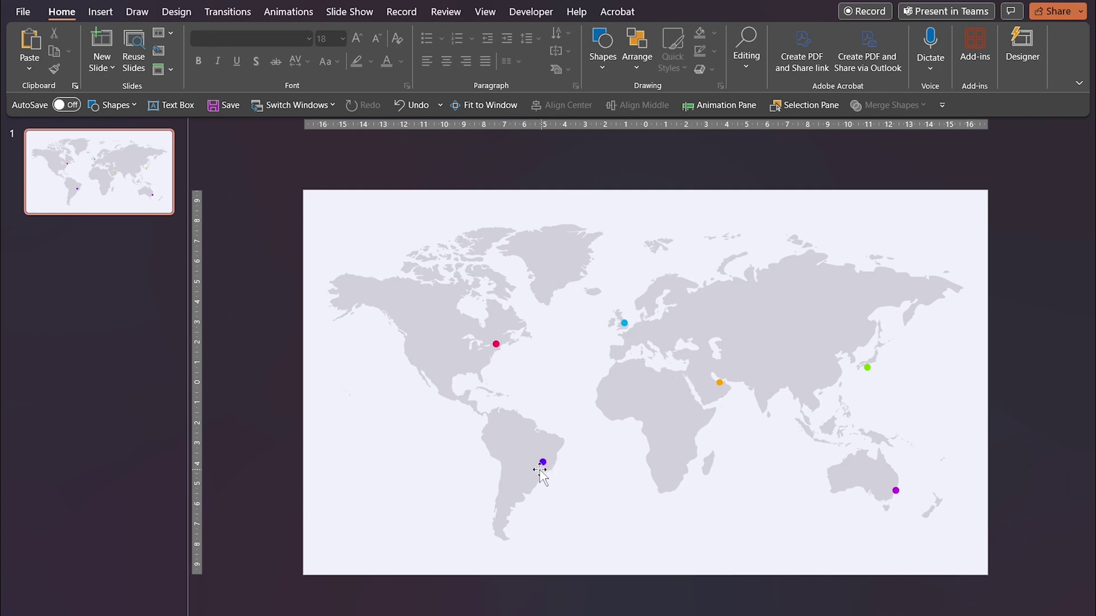
- Add a second slide and delete its placeholders to leave it blank
left_click(109, 241)
key("Return")
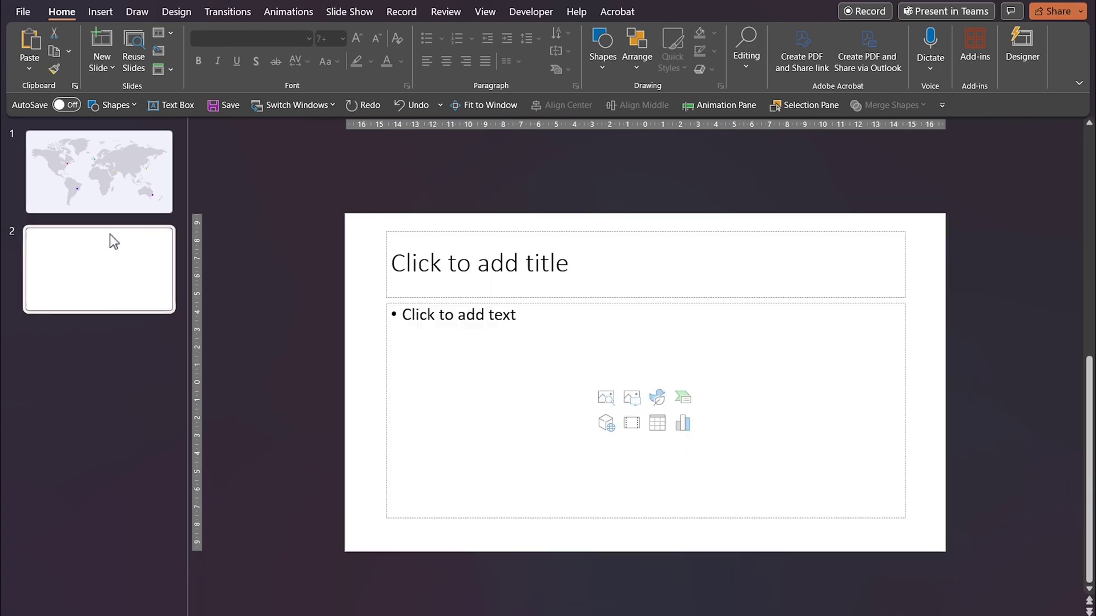
left_click(315, 204)
key("ctrl+a")
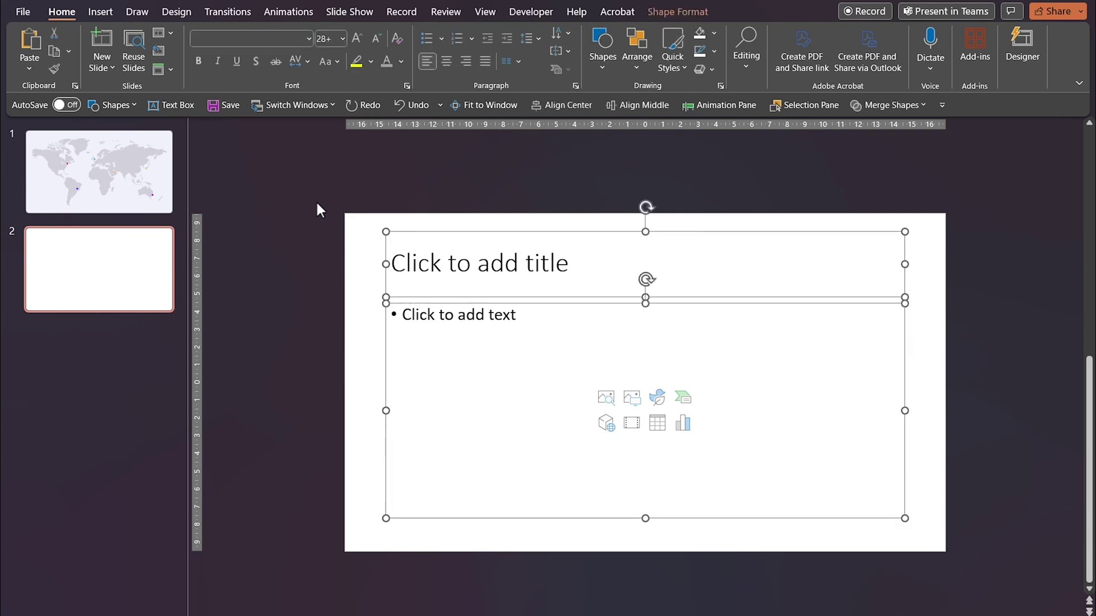
key("Delete")
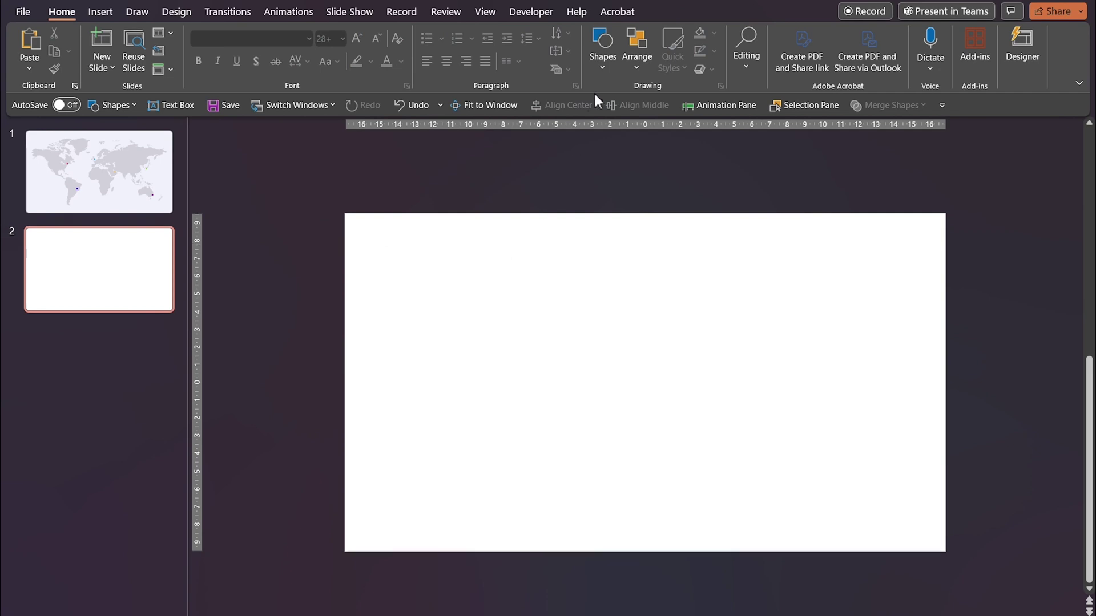
- Draw a rounded rectangle near the slide centre and make its corners rounder
left_click(600, 61)
left_click(656, 102)
left_click_drag(559, 328, 681, 368)
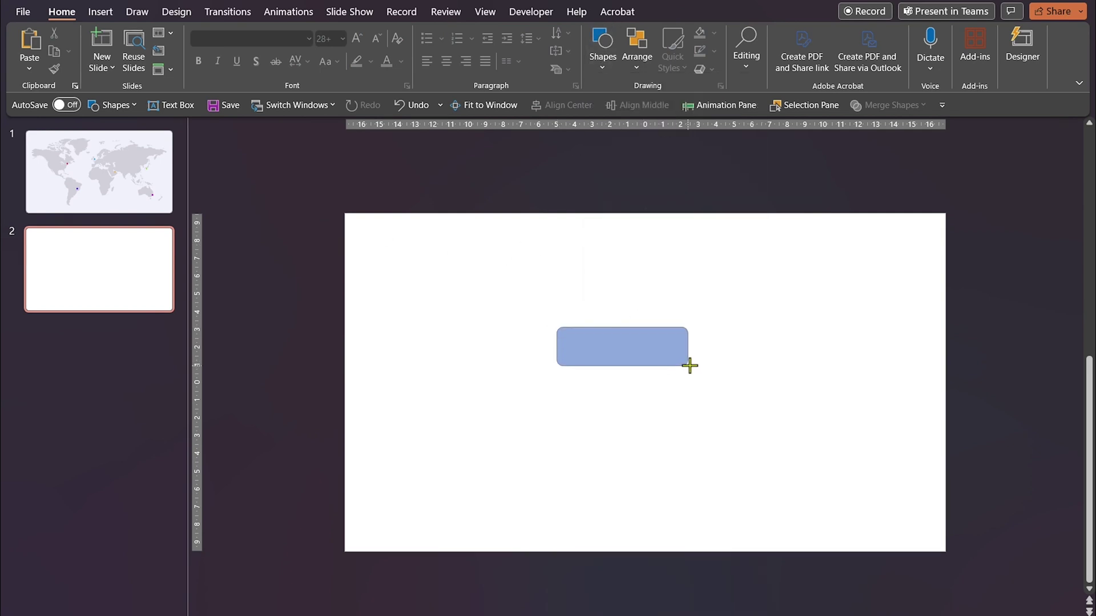
left_click_drag(681, 367, 682, 369)
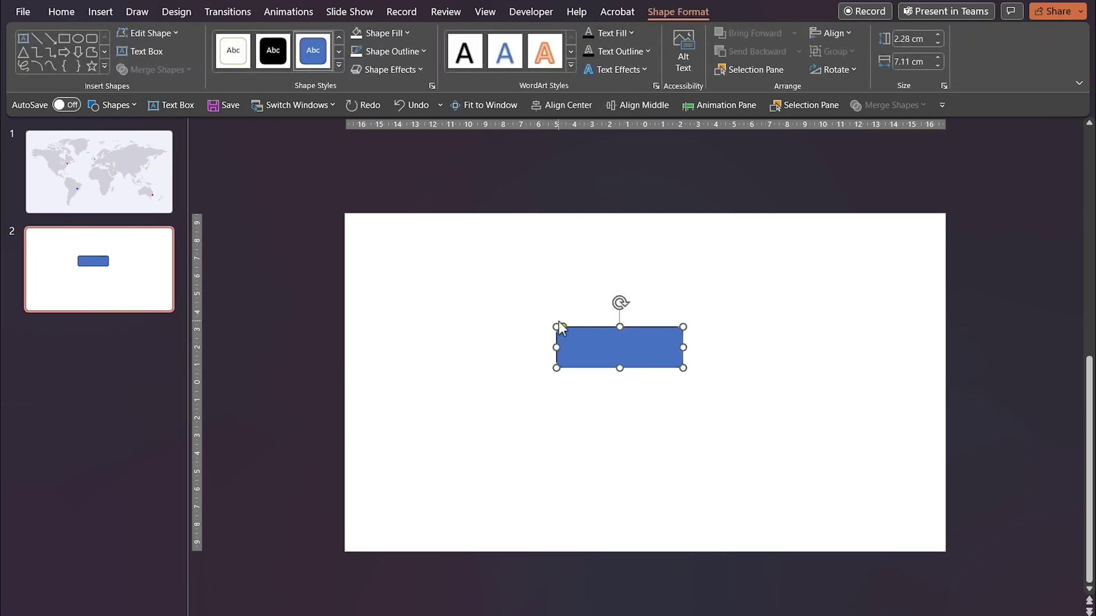
left_click_drag(563, 330, 633, 344)
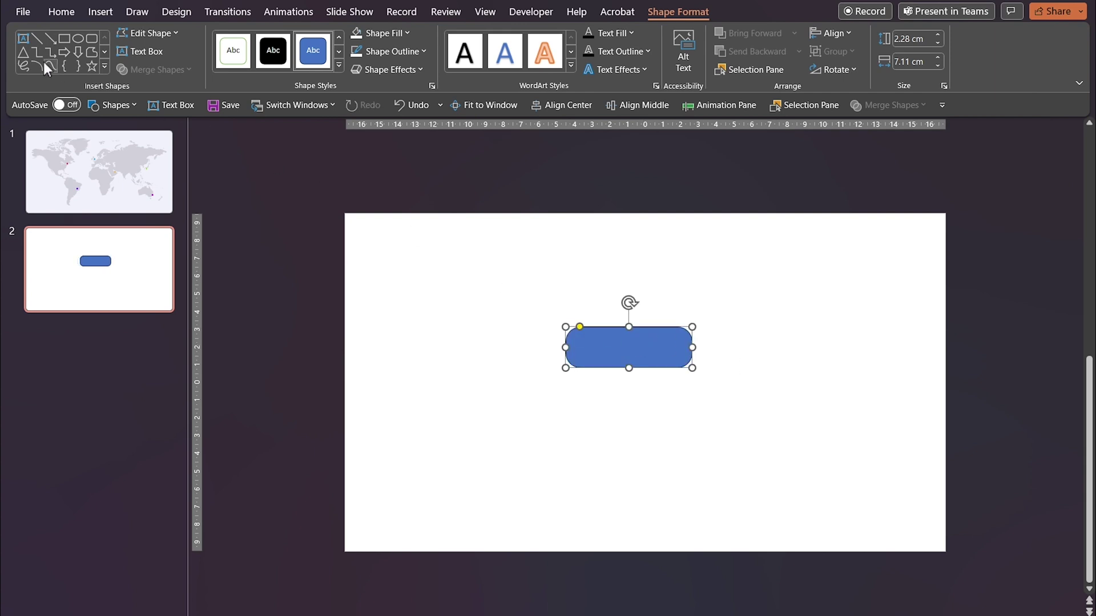
- Draw a triangle, flip it vertically to point down, and tuck it small beneath the rectangle
left_click(23, 55)
left_click_drag(621, 404, 663, 441)
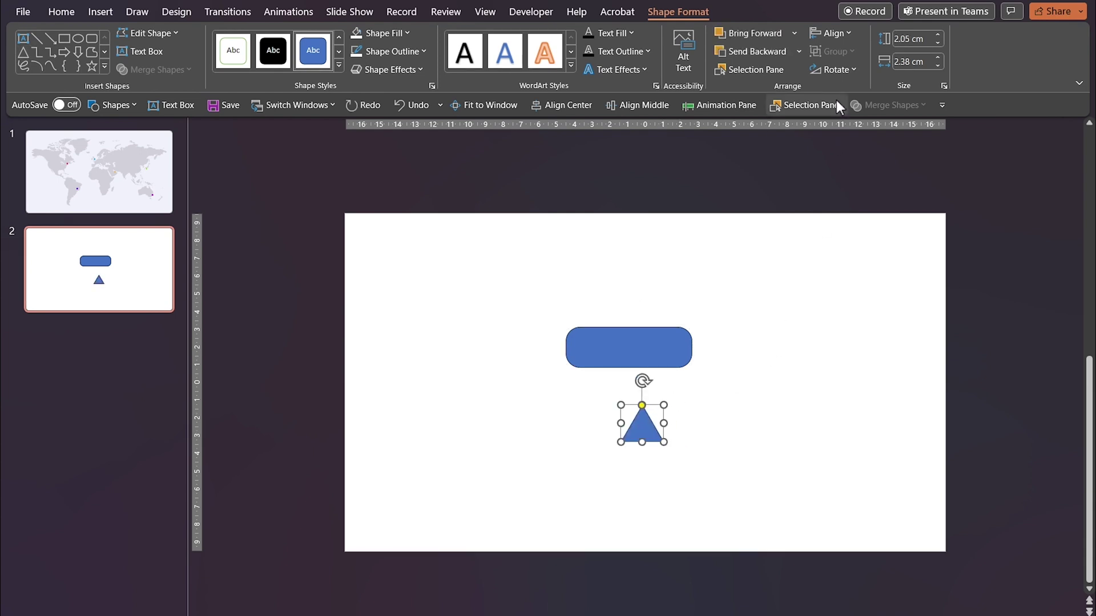
left_click(846, 74)
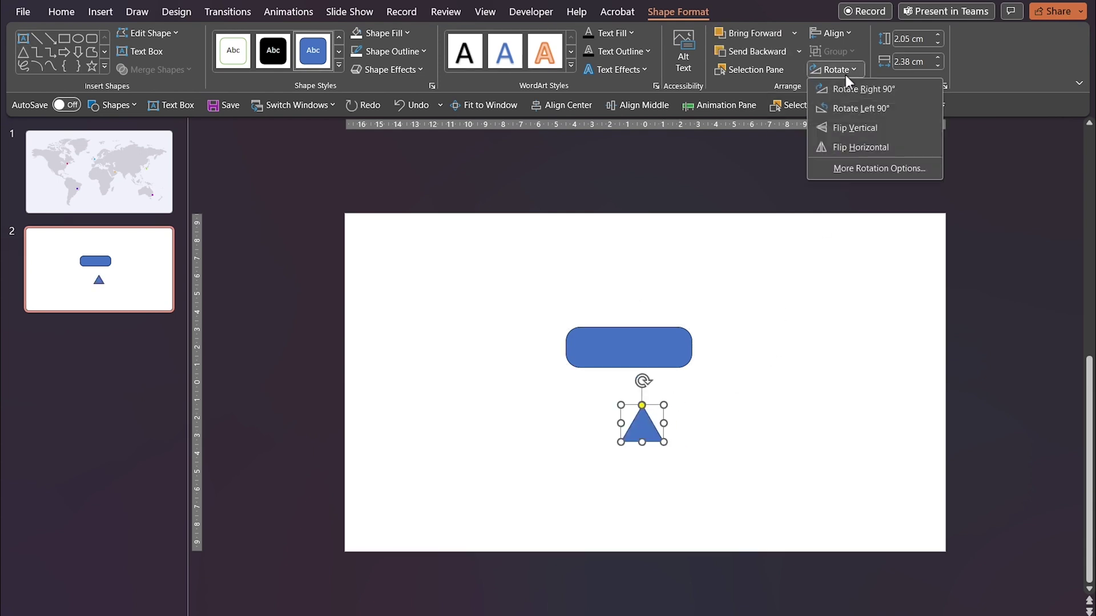
left_click(852, 129)
mouse_move(665, 443)
left_mouse_down()
mouse_move(635, 421)
mouse_move(629, 375)
left_mouse_up()
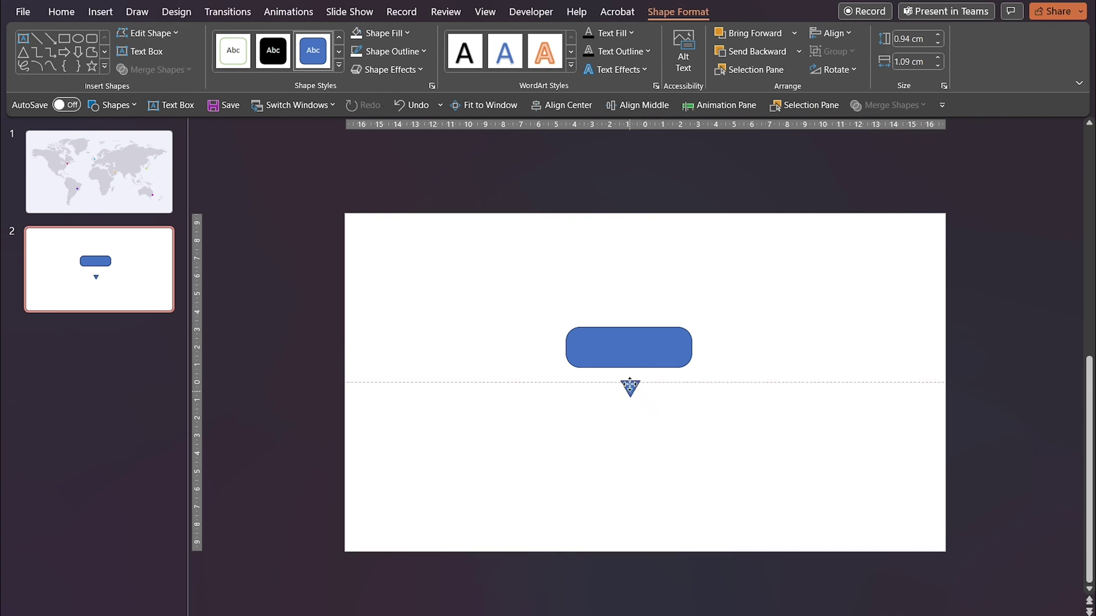
left_click(755, 411)
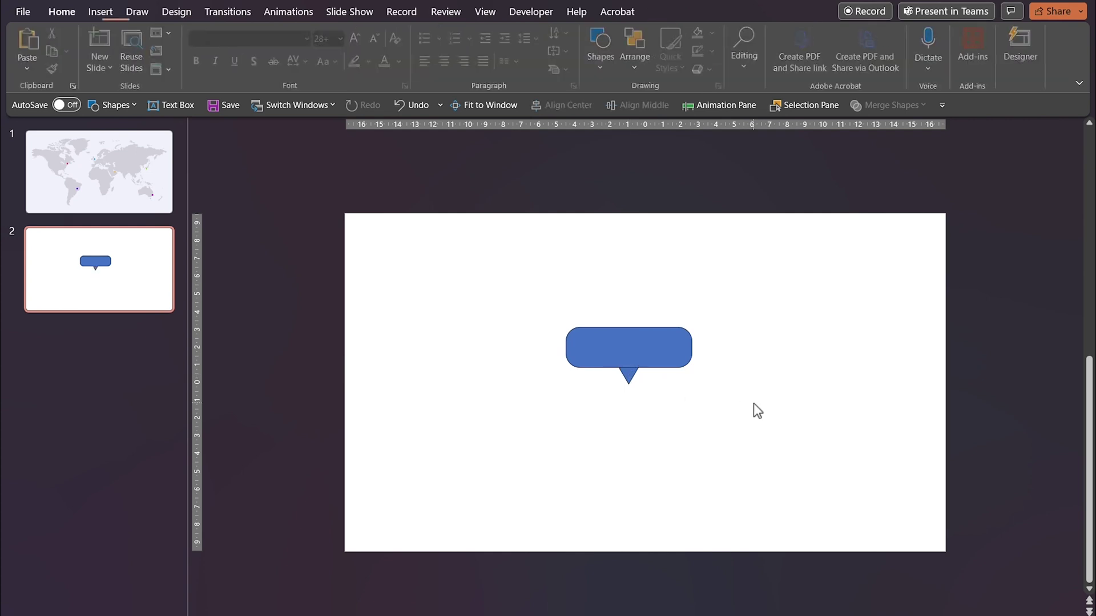
- Union the triangle and rounded rectangle into one speech-bubble shape and nudge it upward
left_click(632, 375)
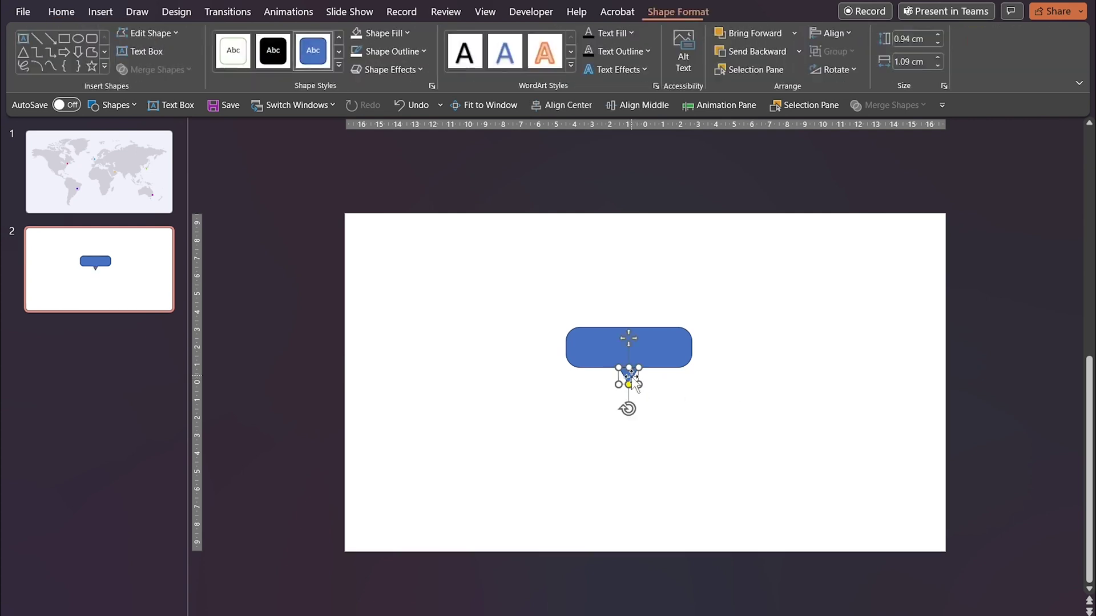
left_click(671, 350, "shift")
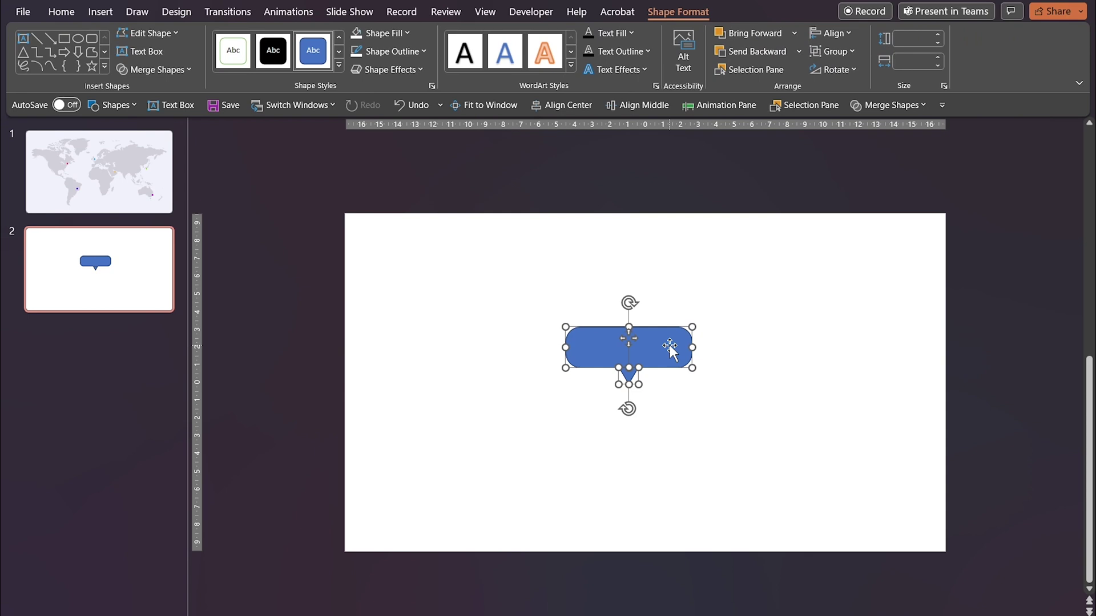
left_click(188, 70)
left_click(165, 87)
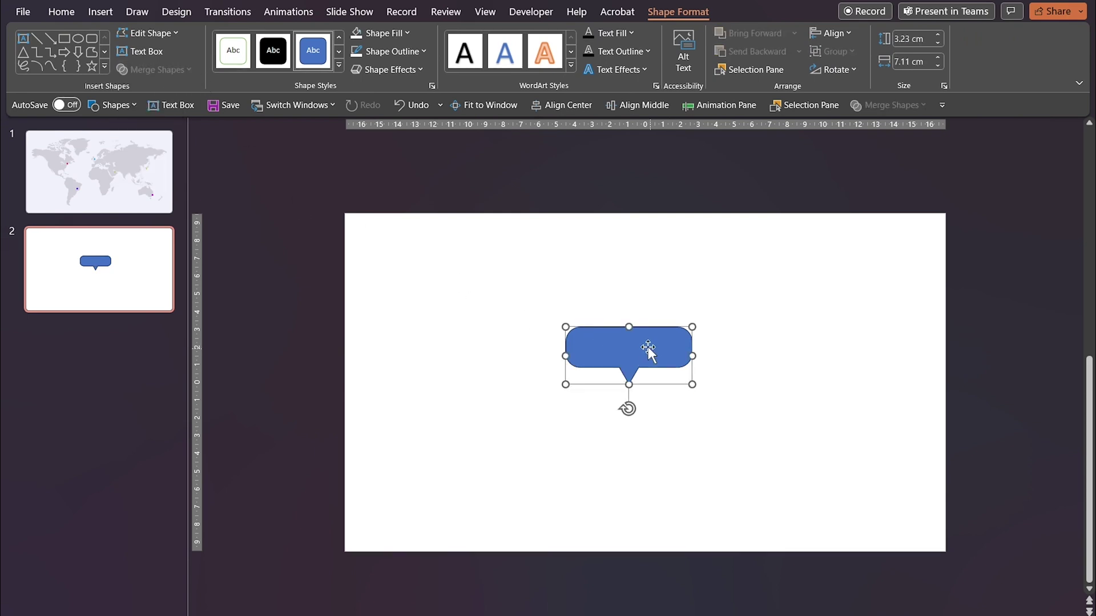
mouse_move(648, 350)
left_mouse_down()
mouse_move(626, 352)
mouse_move(643, 333)
left_mouse_up()
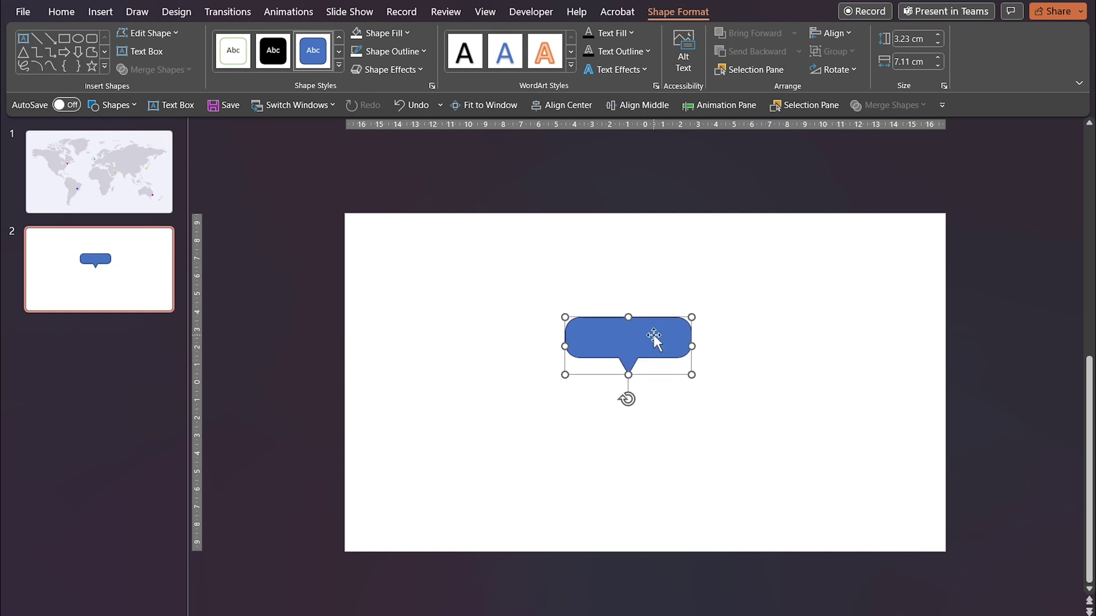
- Set the callout to No Outline and No Fill and centre it horizontally on the slide
left_click(414, 52)
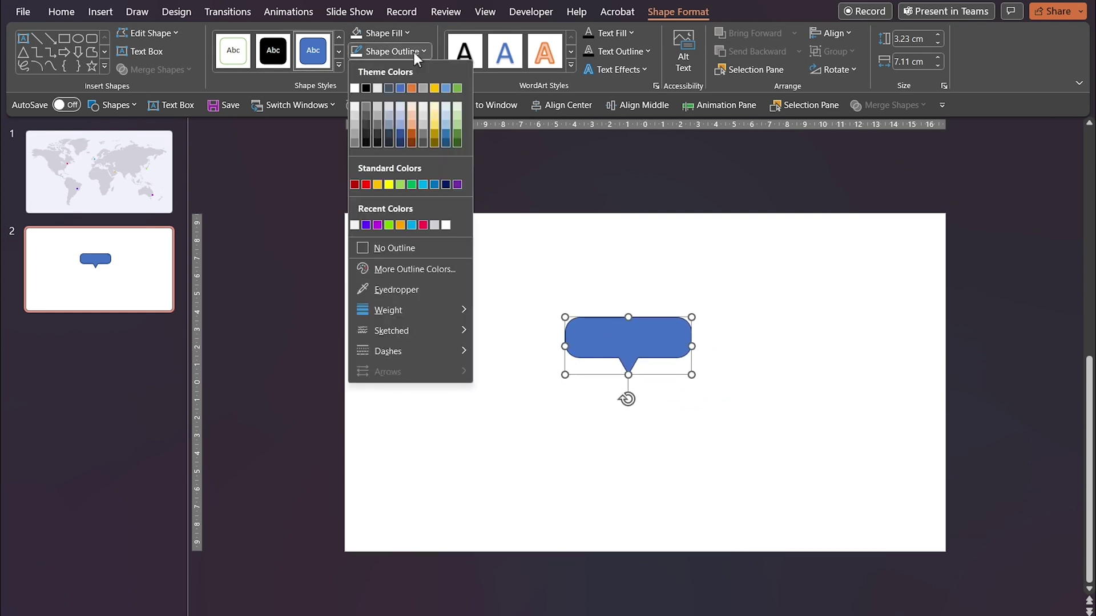
left_click(404, 248)
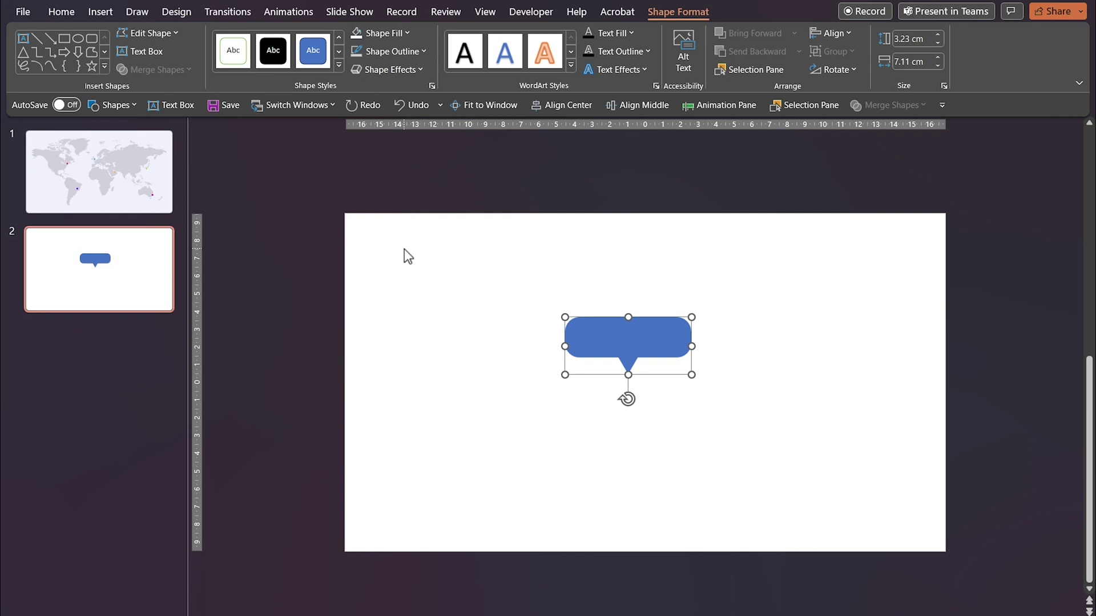
left_click(407, 32)
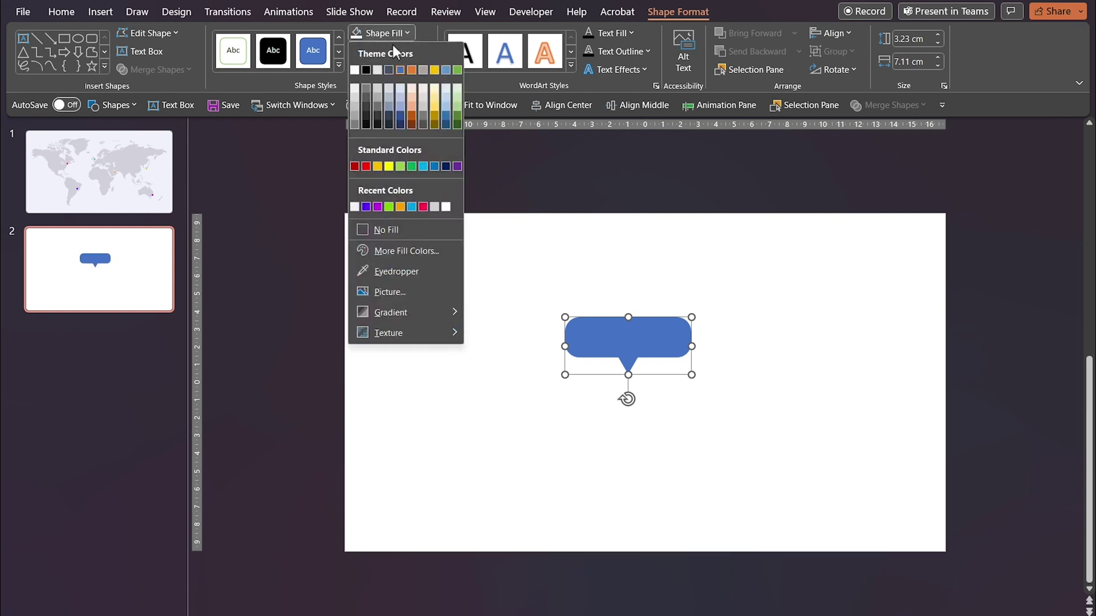
left_click(377, 226)
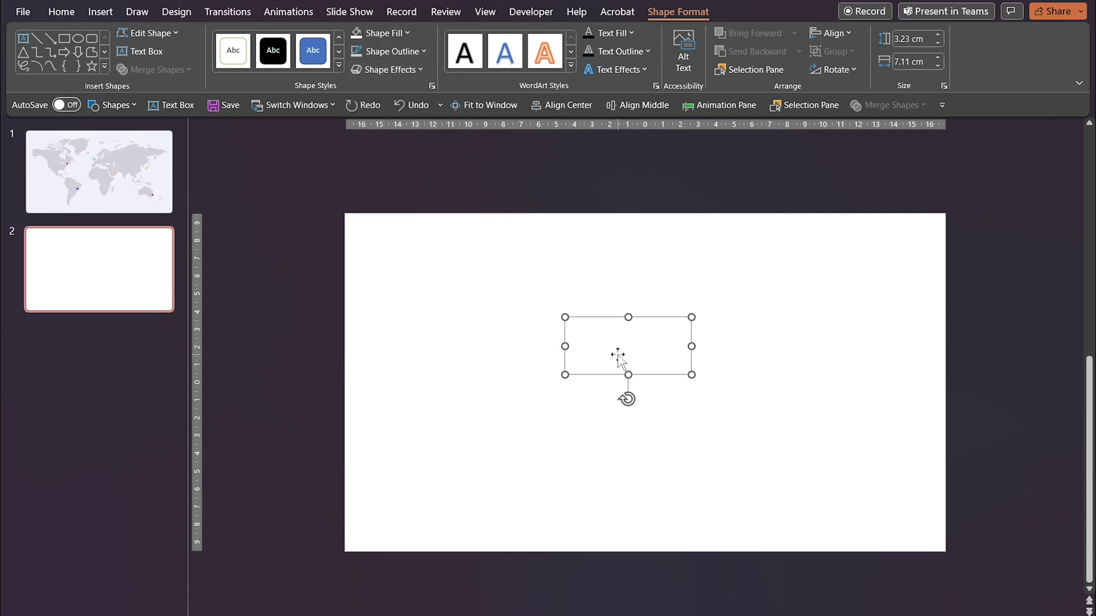
left_click_drag(618, 354, 637, 347)
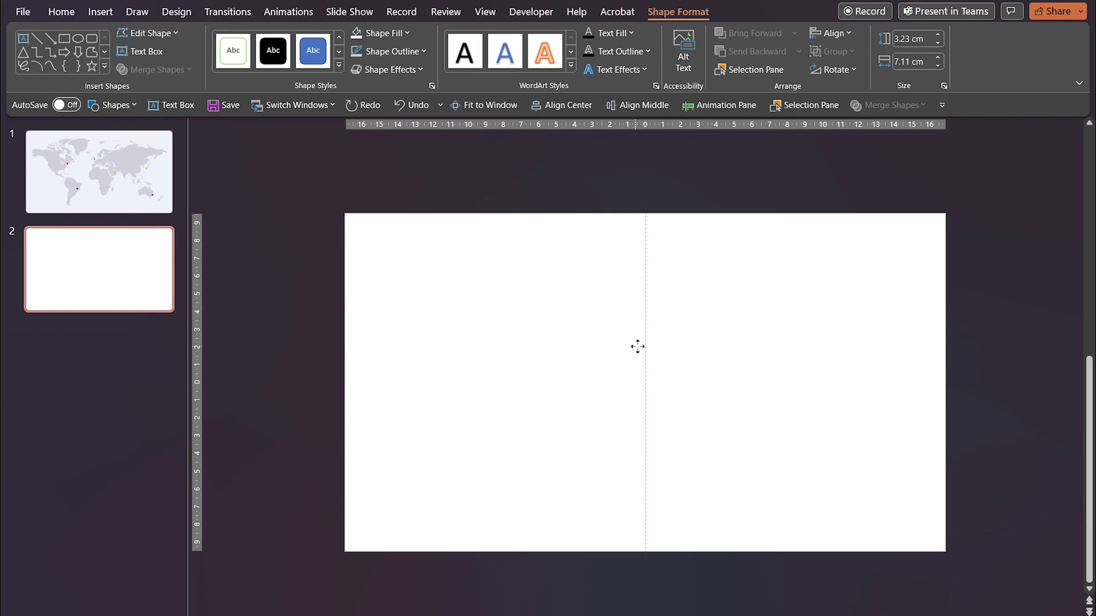
left_click(840, 336)
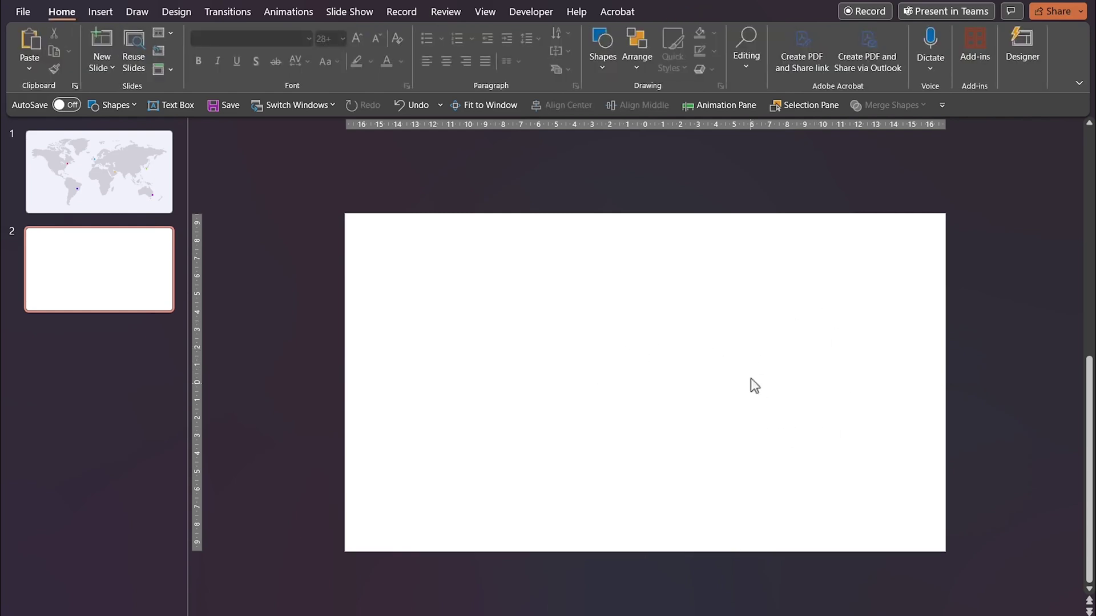
right_click(825, 342)
- Give slide 2 a pale off-white background and move the callout slightly right and down
left_click(884, 508)
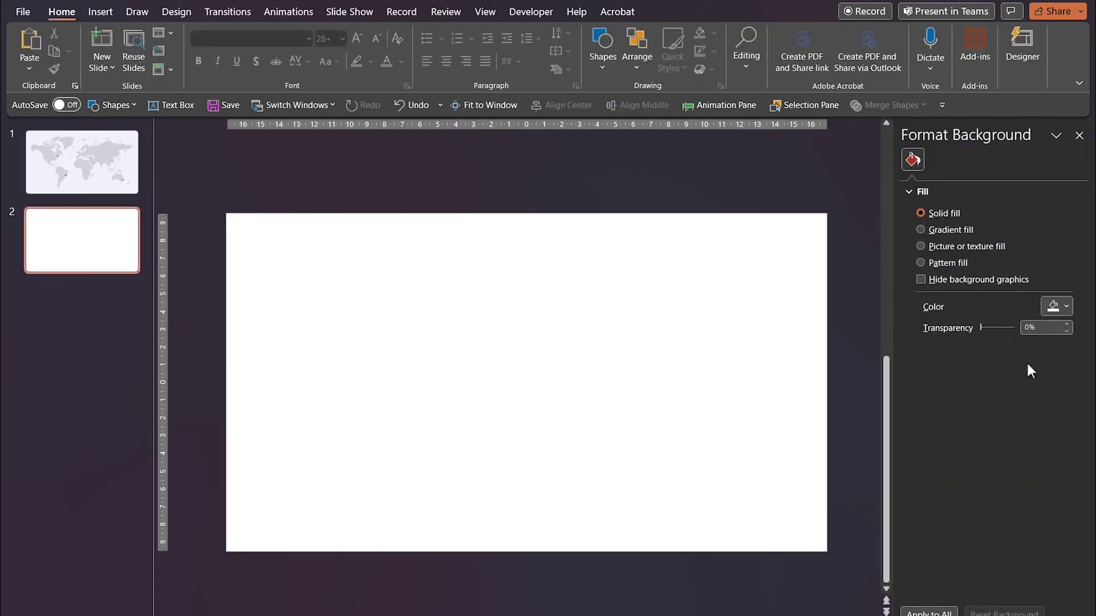
left_click(1067, 307)
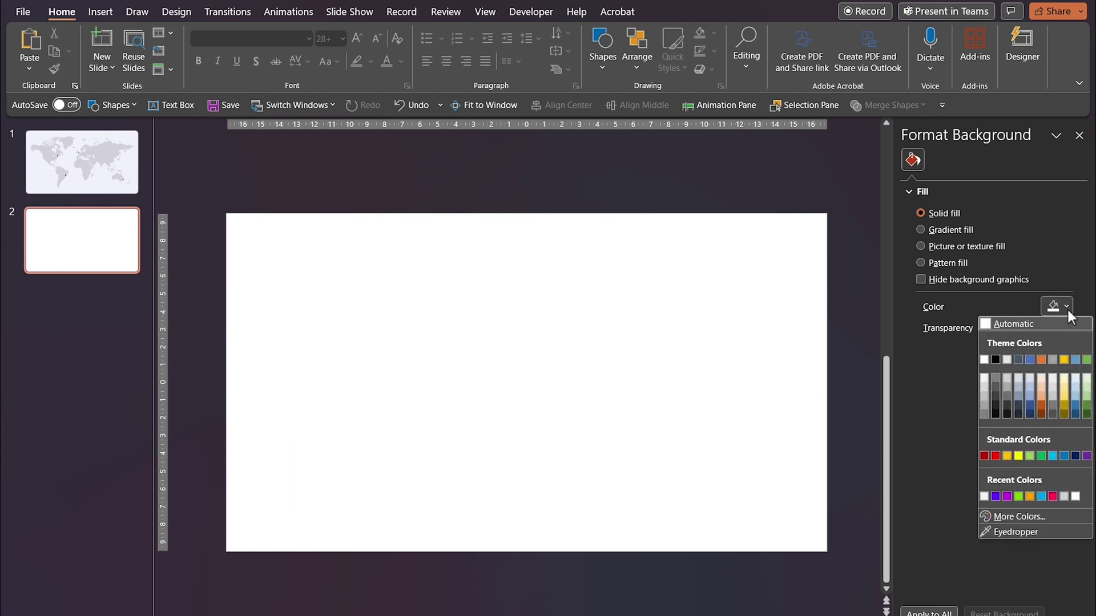
left_click(985, 496)
left_click(1080, 135)
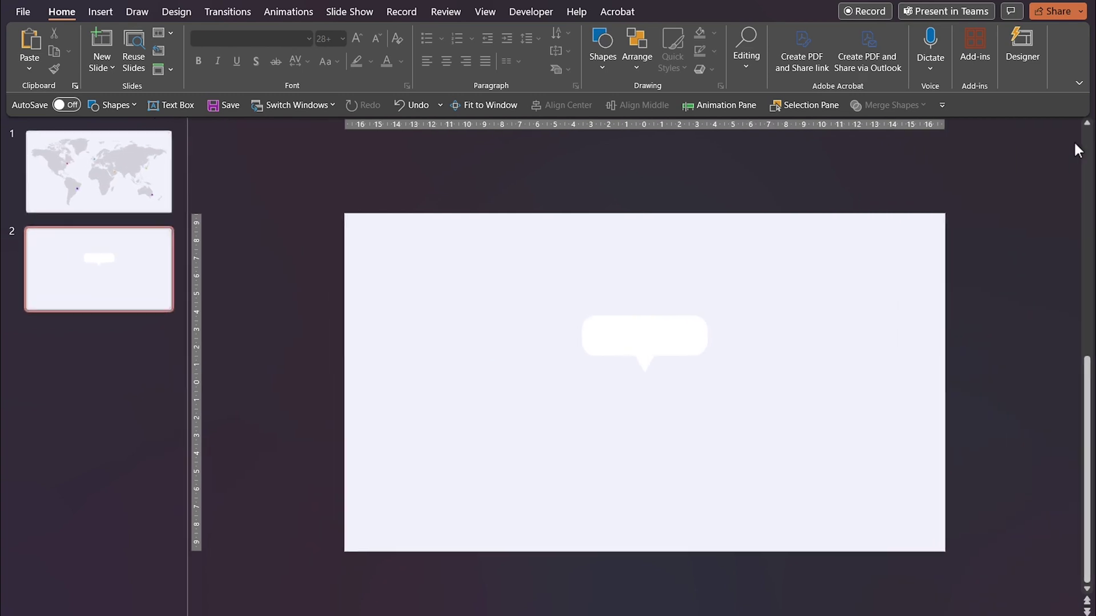
left_click_drag(658, 345, 648, 358)
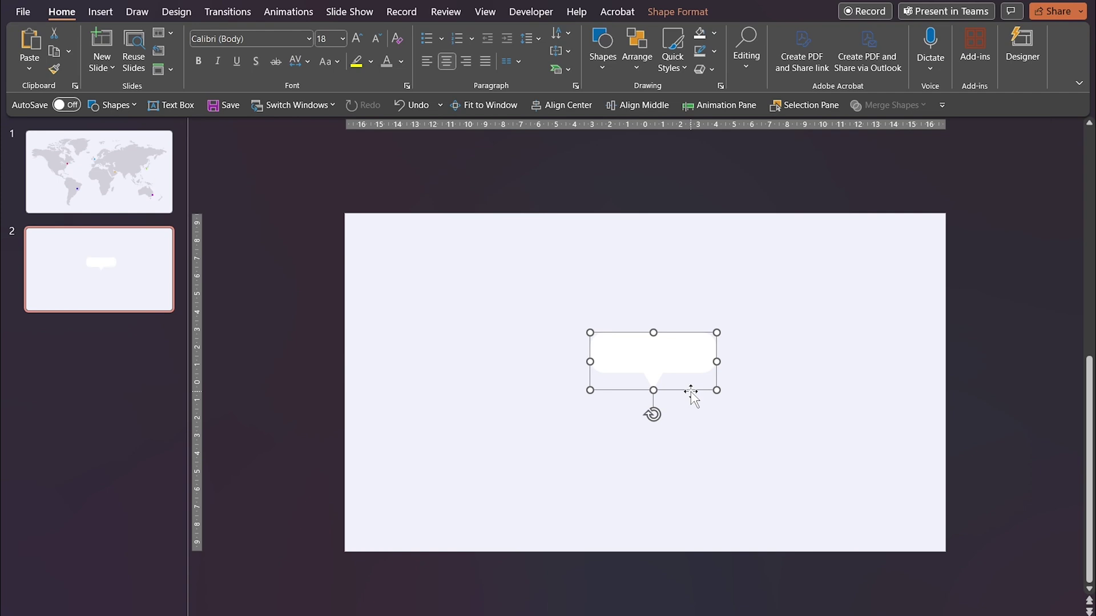
- Apply an Outer Offset: Bottom Right shadow to the callout via Shape Effects
left_click(674, 10)
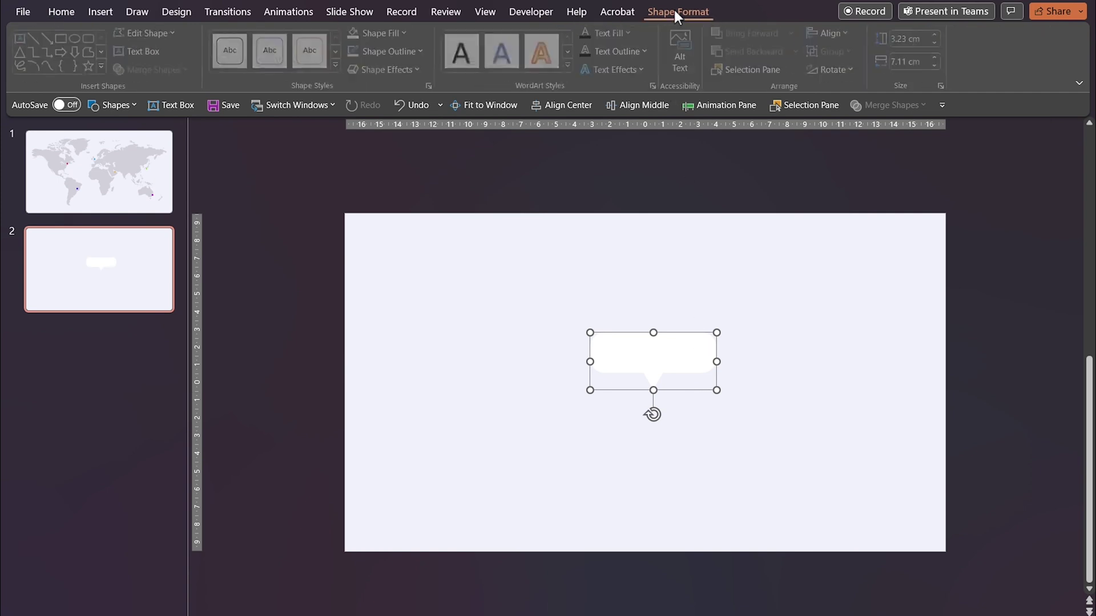
left_click(396, 66)
mouse_move(399, 126)
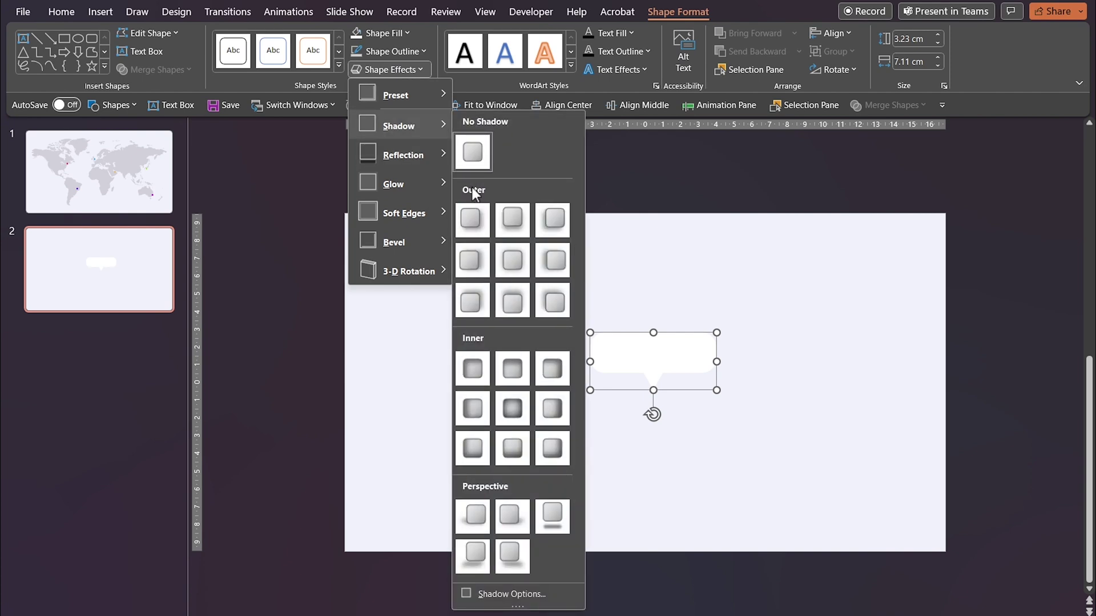
left_click(471, 220)
right_click(666, 362)
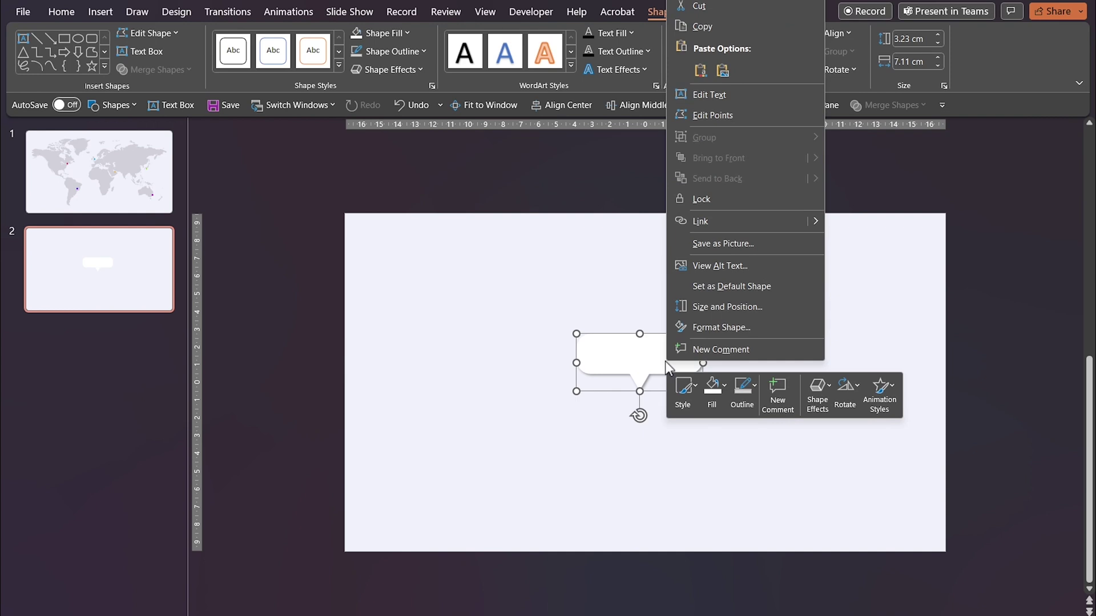
- In Format Shape, set the shadow to 10 pt blur, 6 pt distance, 97% size and 70% transparency
left_click(718, 330)
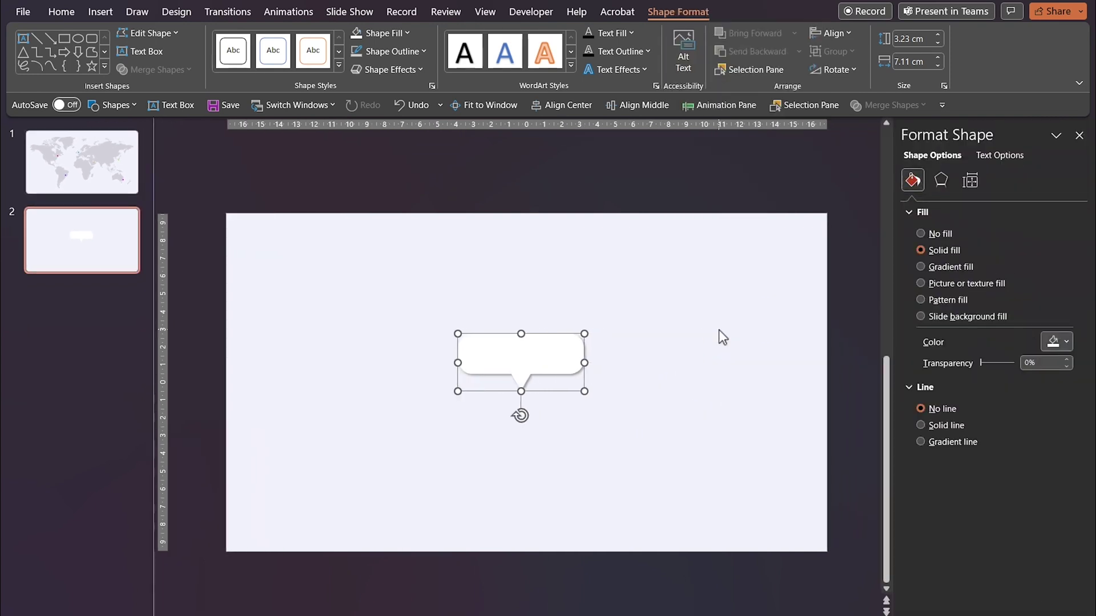
left_click(942, 180)
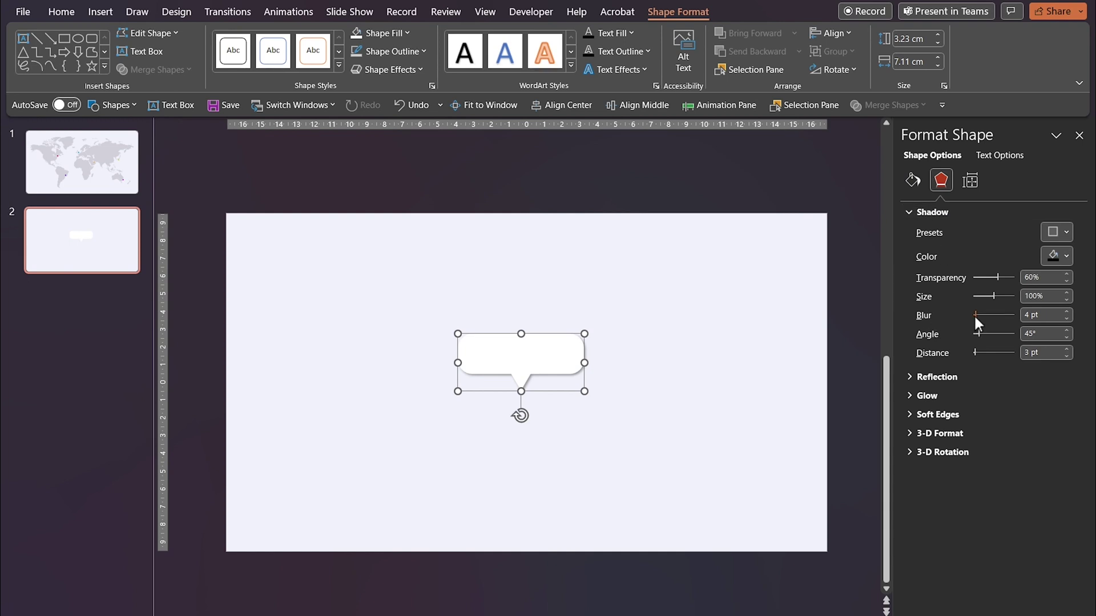
left_click_drag(976, 315, 977, 315)
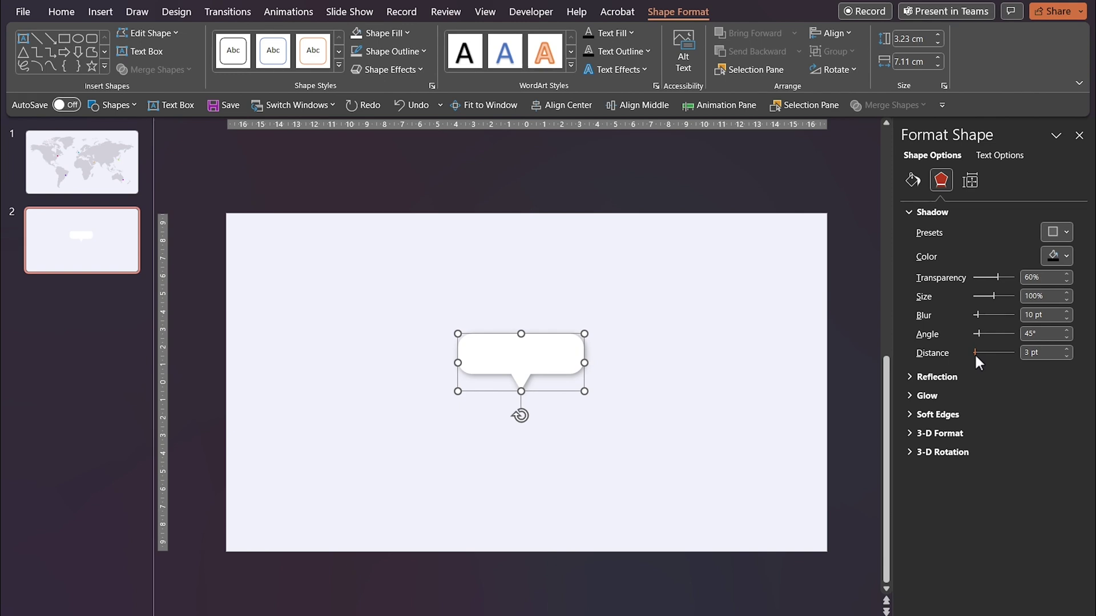
left_click_drag(974, 353, 975, 353)
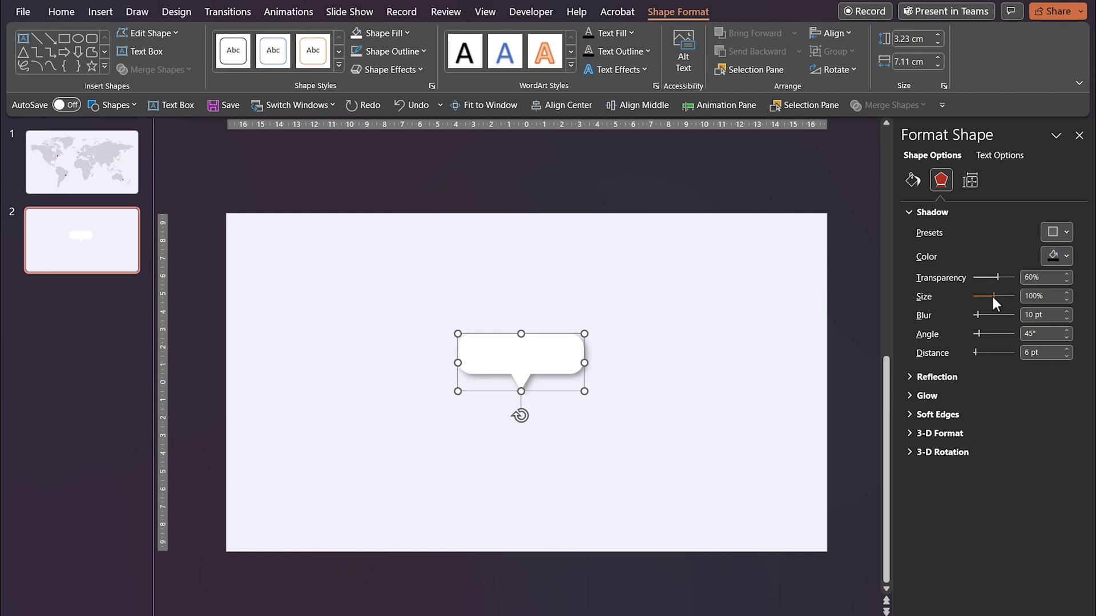
left_click_drag(991, 295, 992, 294)
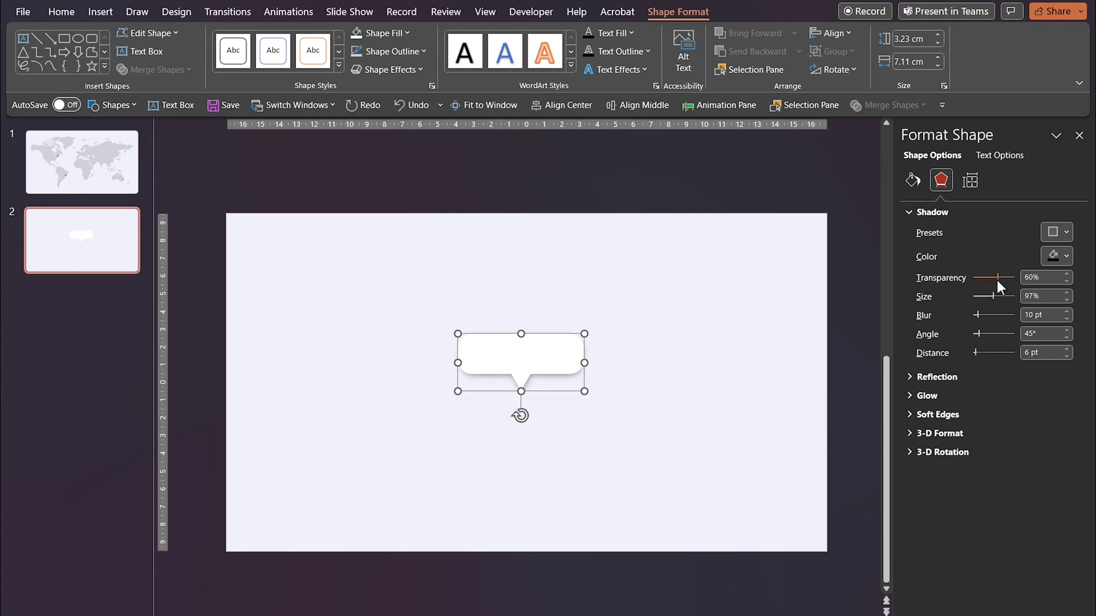
left_click_drag(1000, 279, 1002, 279)
key("Escape")
- Add a text box above the callout reading $43,670
left_click(1079, 136)
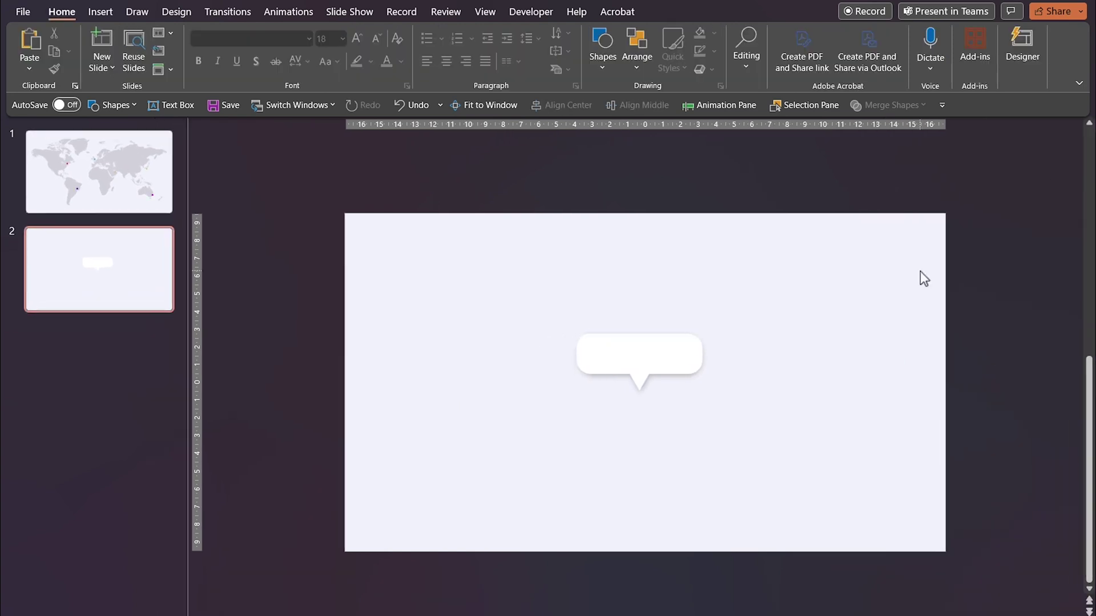
left_click(608, 60)
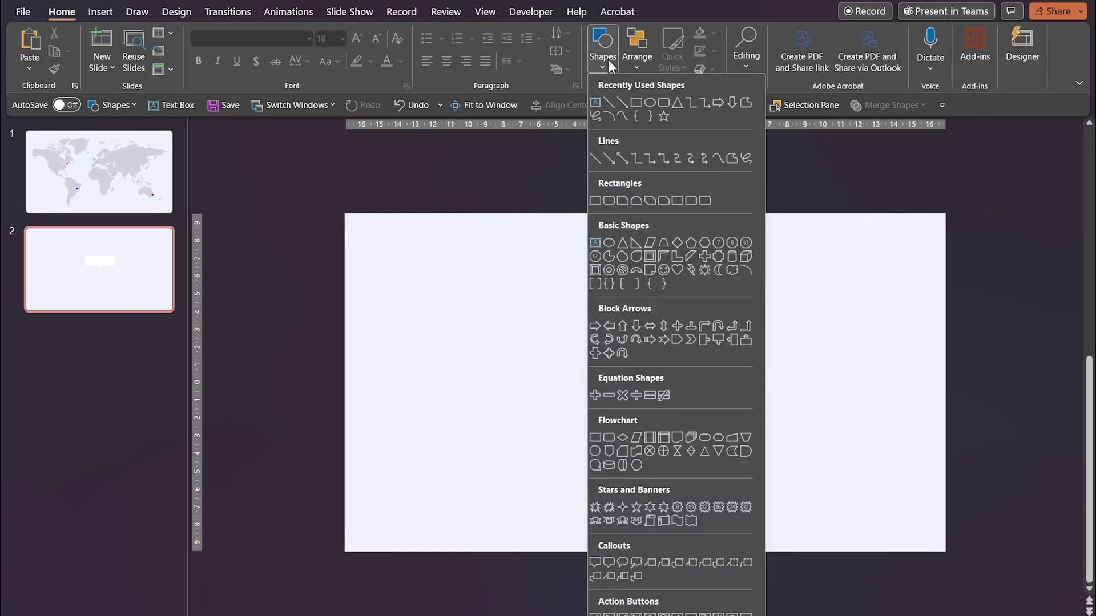
left_click(597, 108)
left_click(663, 279)
type("#")
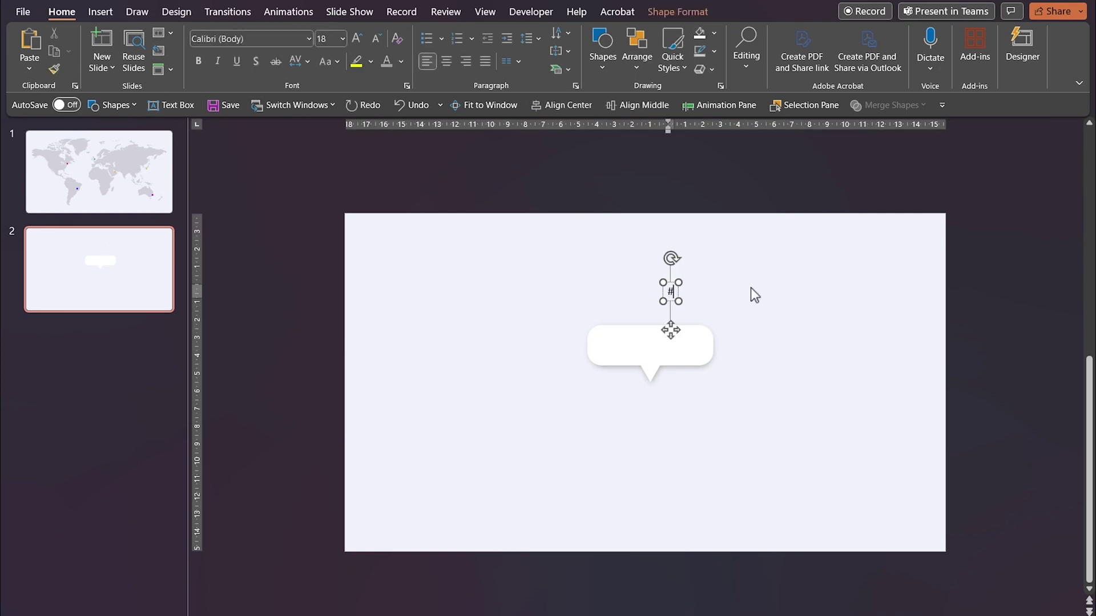
type("$")
type("43")
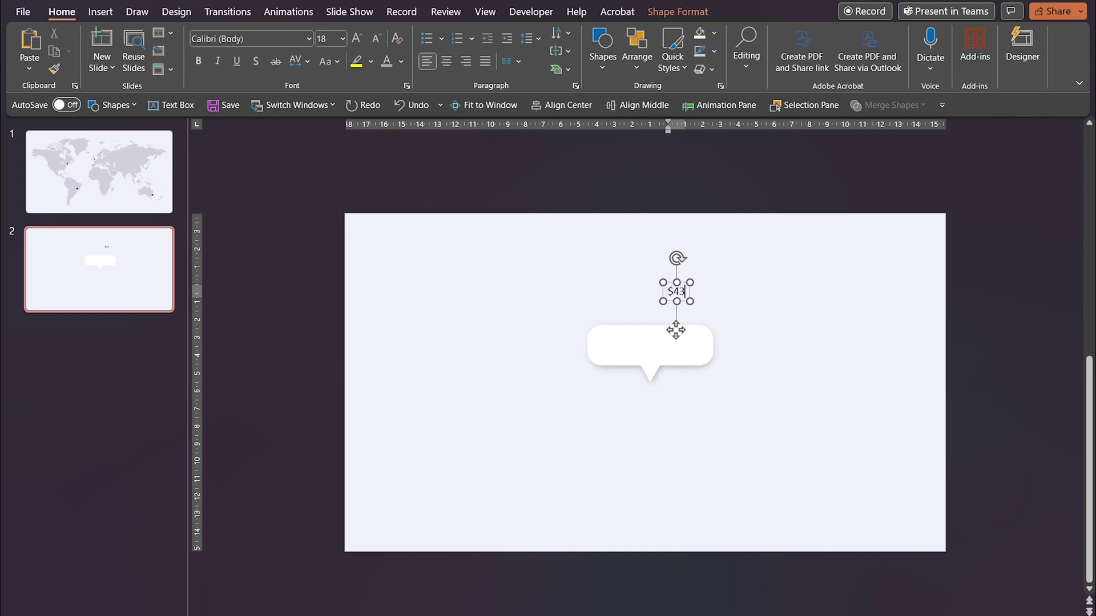
type(",670")
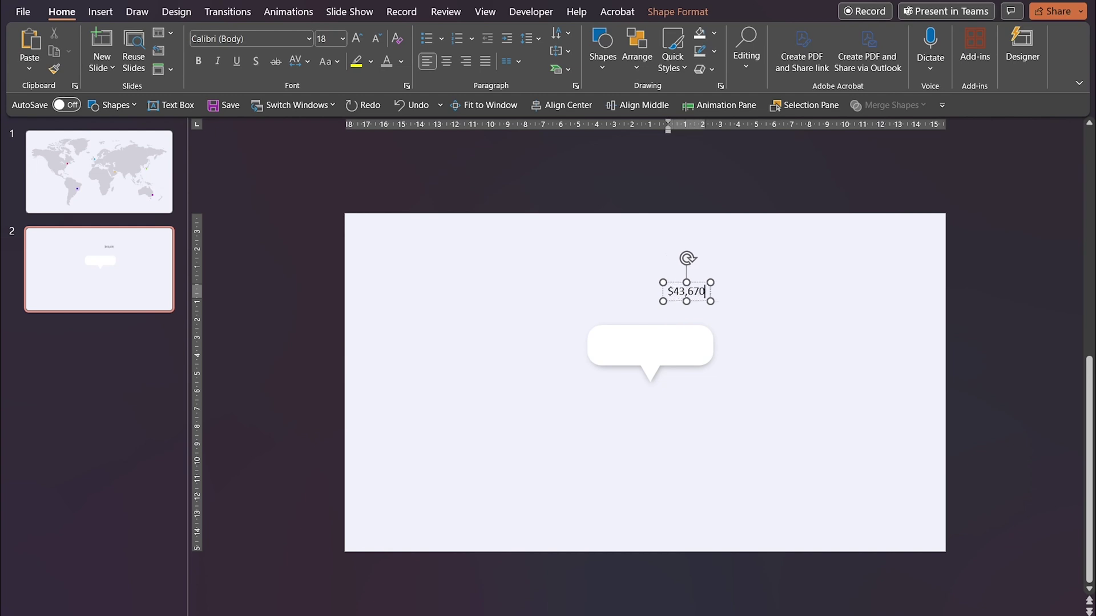
key("Escape")
- Style the $43,670 text as bold 12 pt Montserrat and nudge it over the callout
key("alt+h")
key("f")
key("f")
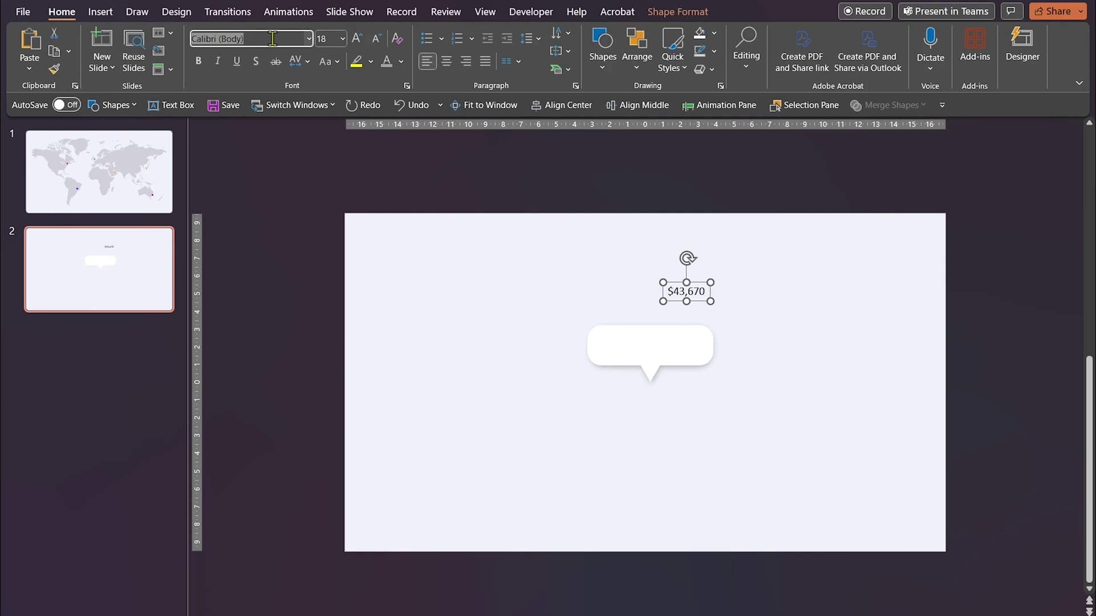
type("Montserrat")
key("Return")
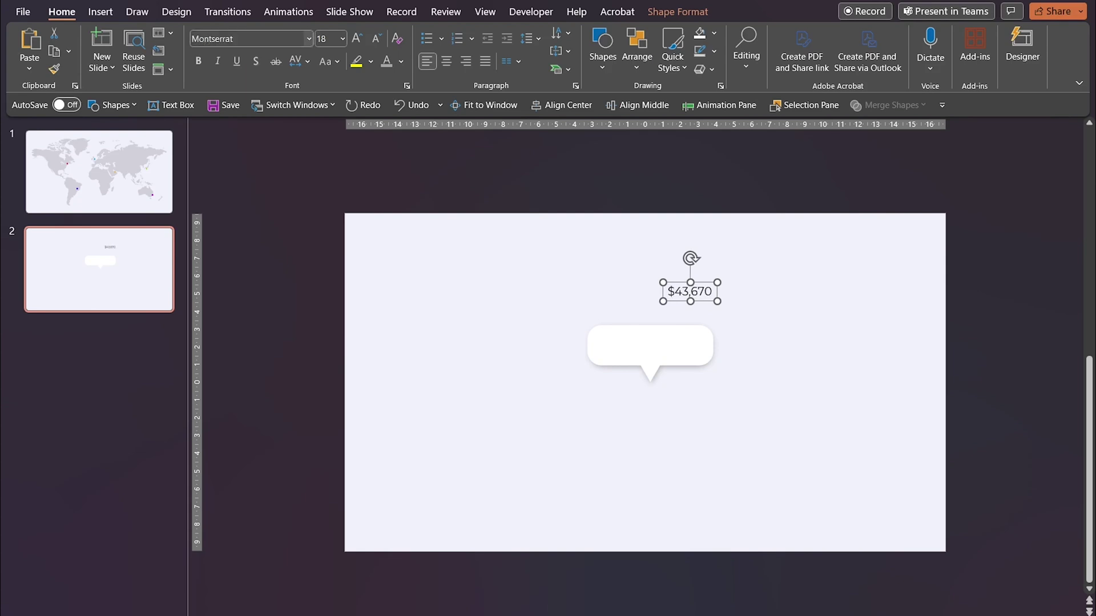
key("alt+h")
type("fs12")
key("Return")
left_click(197, 62)
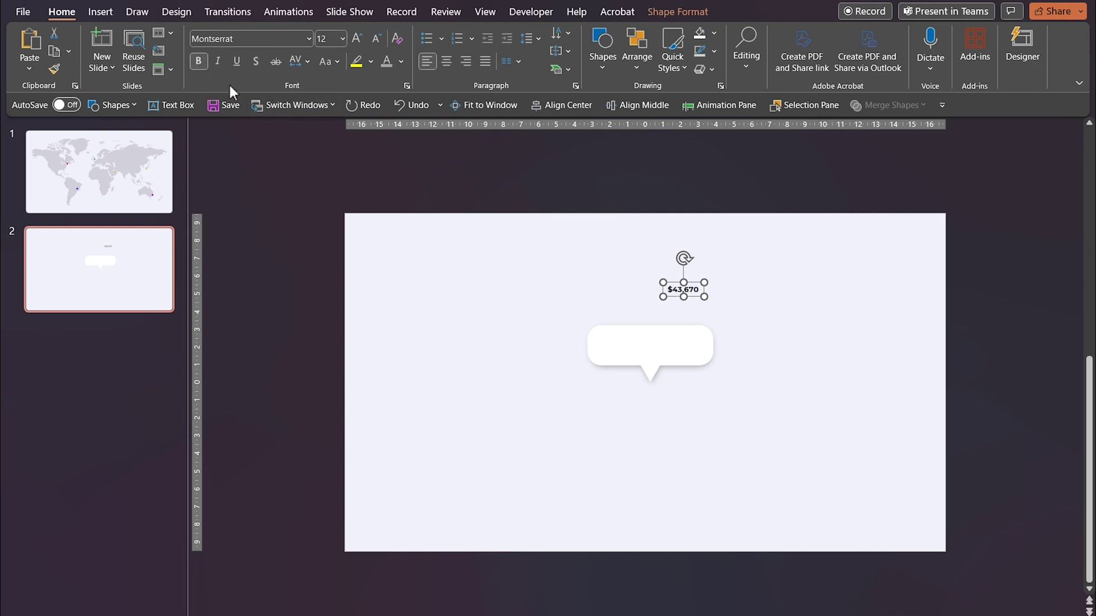
left_click_drag(696, 294, 661, 290)
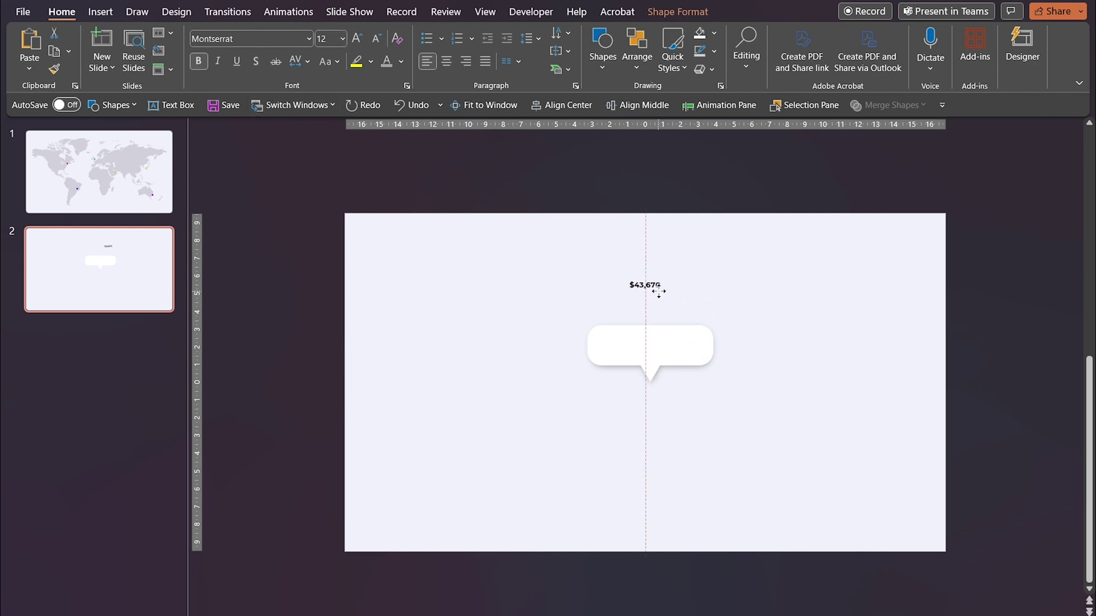
- Shrink the callout under the figure and drop the $43,670 text inside it
left_click(686, 351)
mouse_move(714, 383)
left_mouse_down()
mouse_move(657, 362)
mouse_move(648, 288)
left_mouse_up()
left_click(694, 319)
scroll(694, 320, "up", 3)
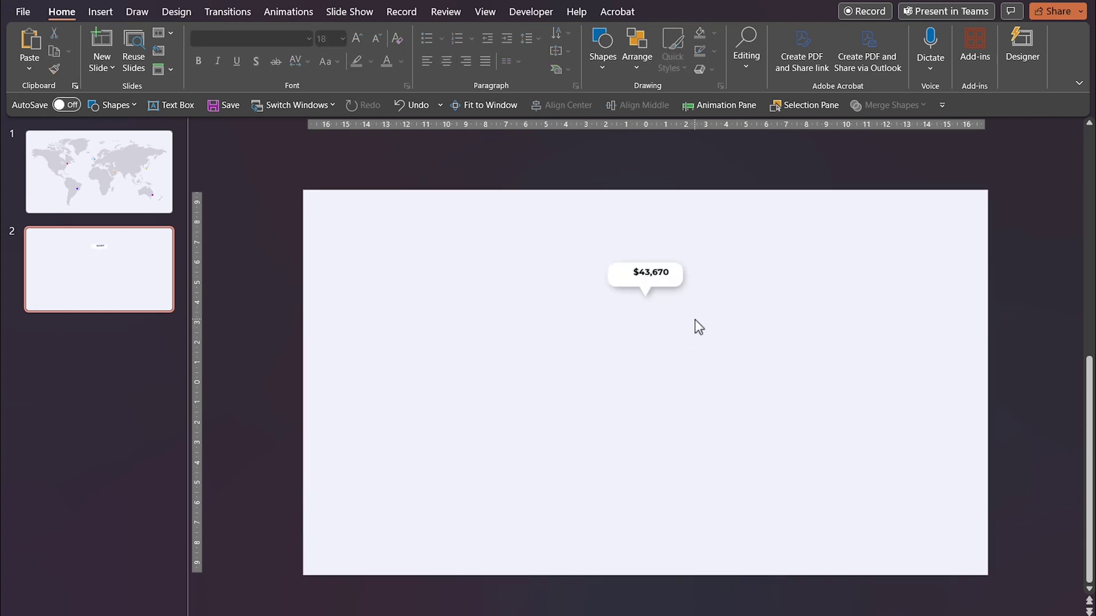
scroll(694, 319, "up", 2)
left_click_drag(666, 278, 681, 291)
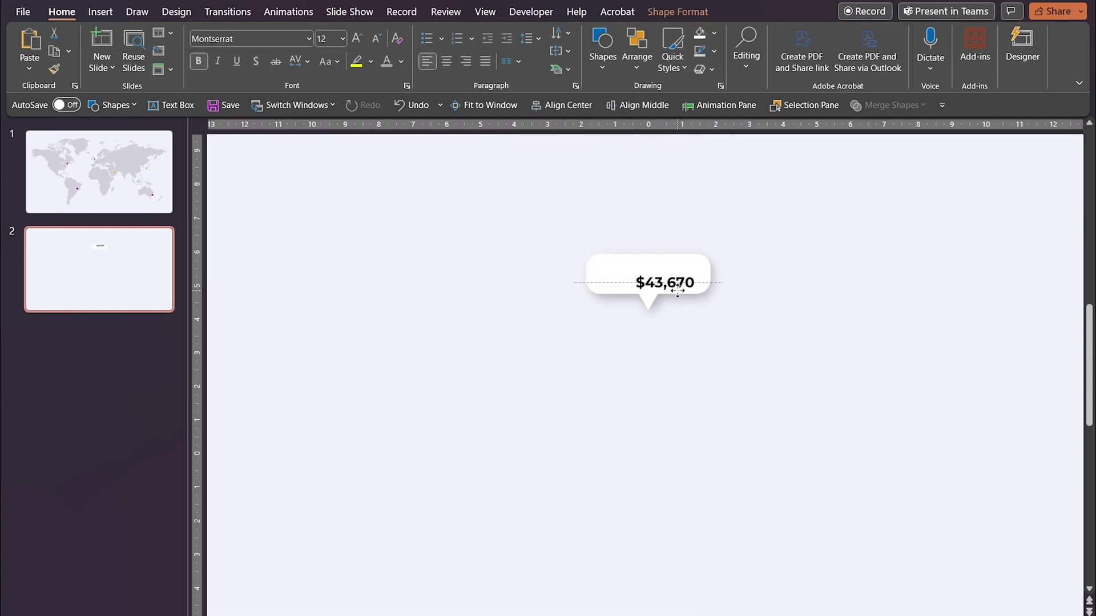
left_click_drag(681, 291, 674, 286)
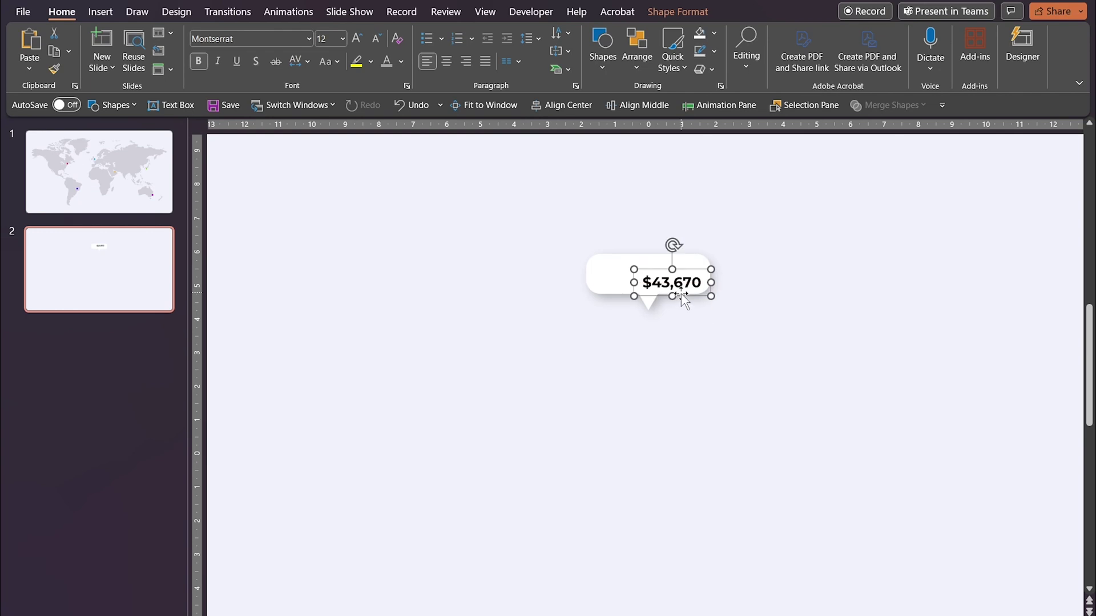
key("Escape")
- Add a text box above the callout reading Revenue
left_click(611, 61)
left_click(597, 105)
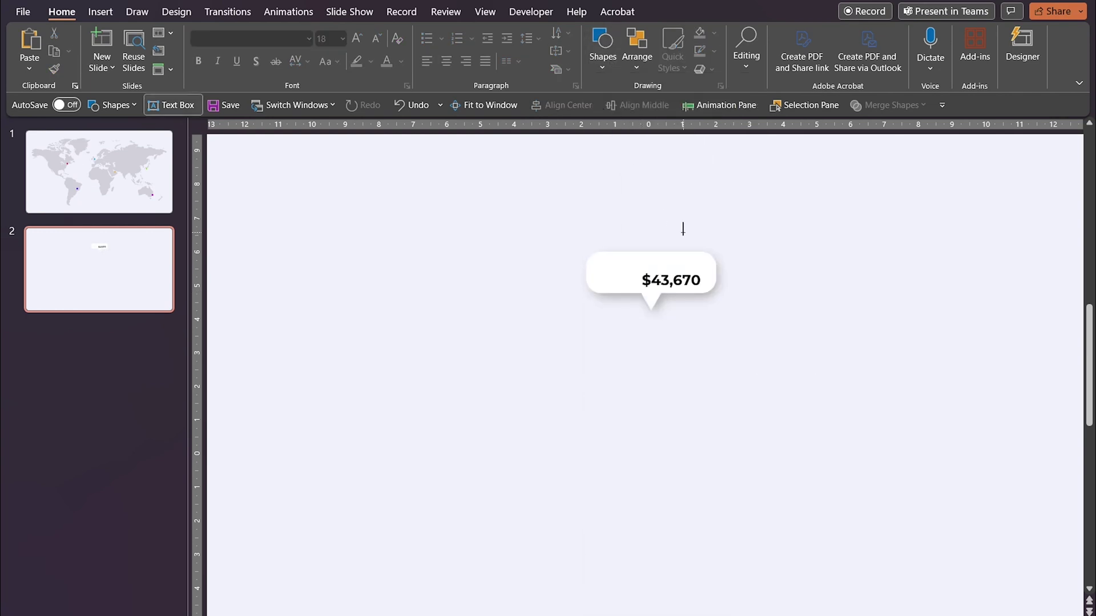
left_click_drag(698, 231, 698, 266)
type("Re")
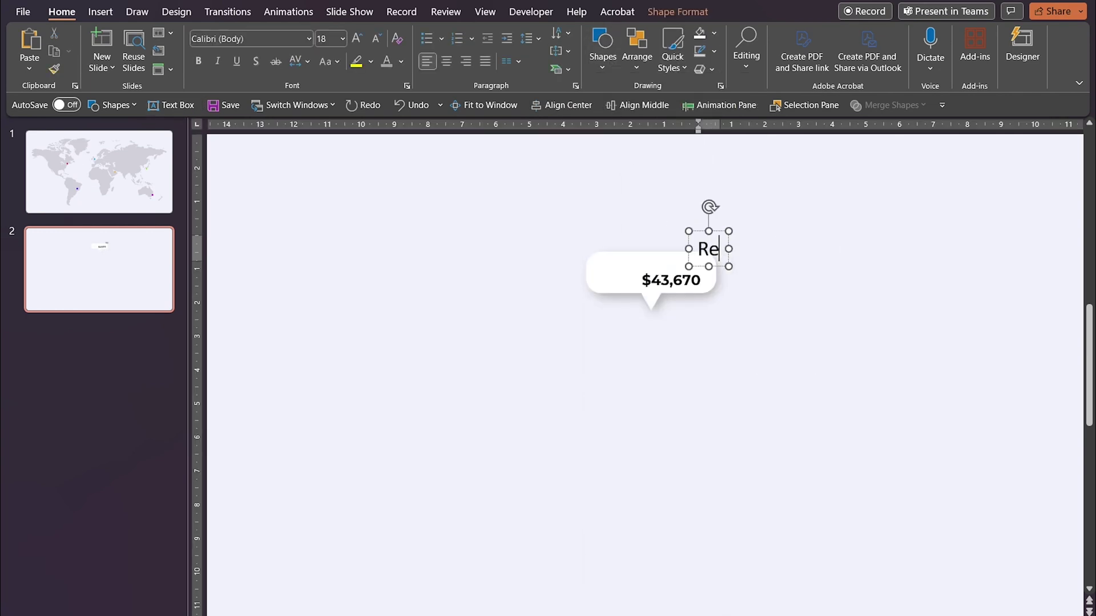
type("venue")
left_click(764, 231)
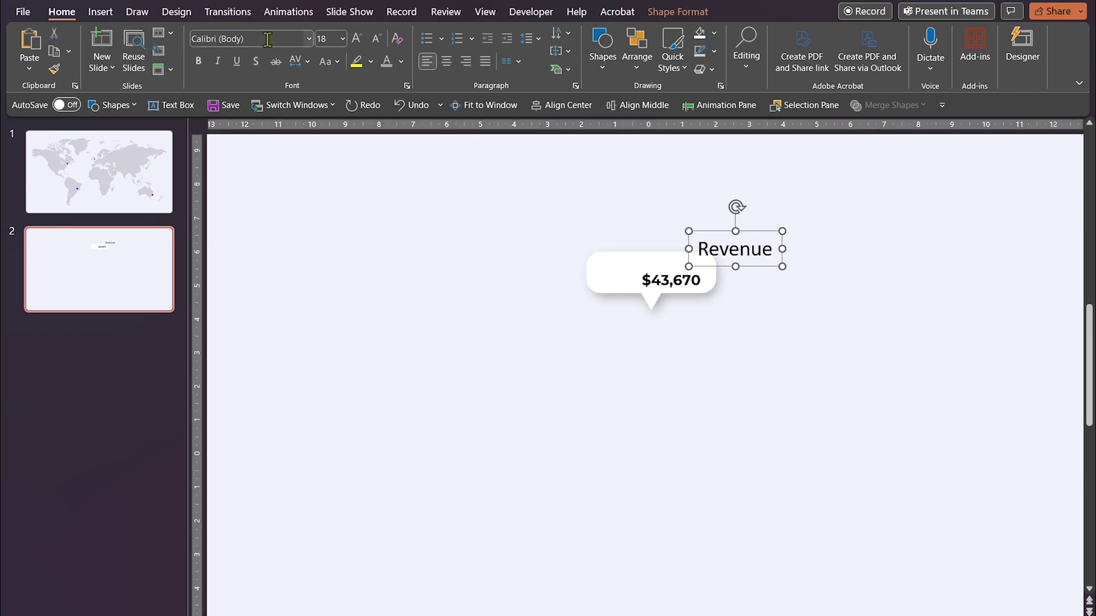
- Style the Revenue label as bold 7 pt Montserrat in grey
left_click(248, 38)
type("Mon")
key("Return")
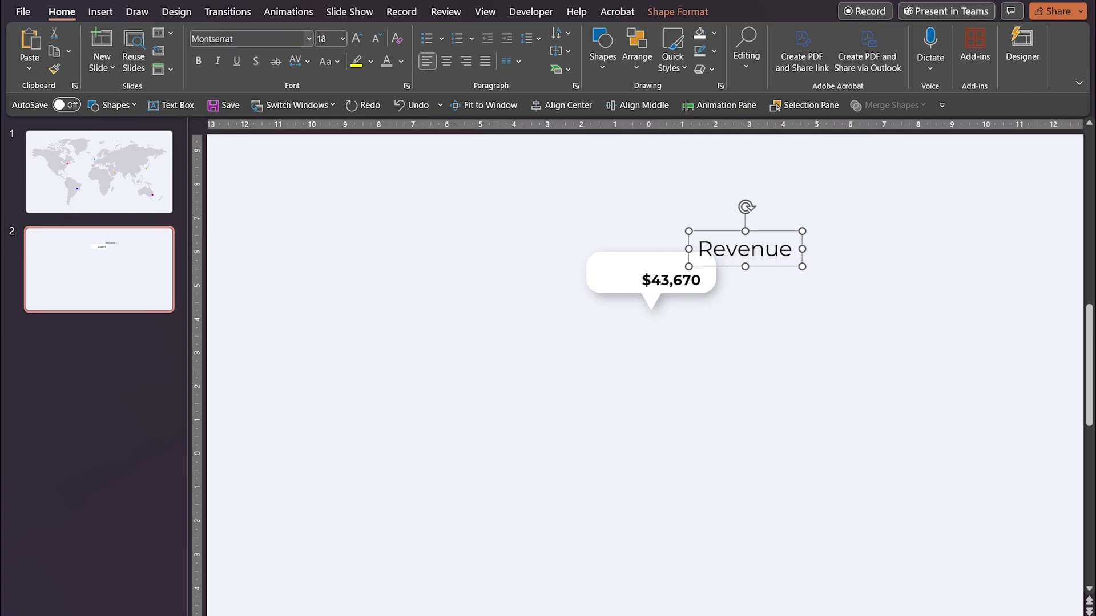
left_click(329, 41)
type("7")
key("Return")
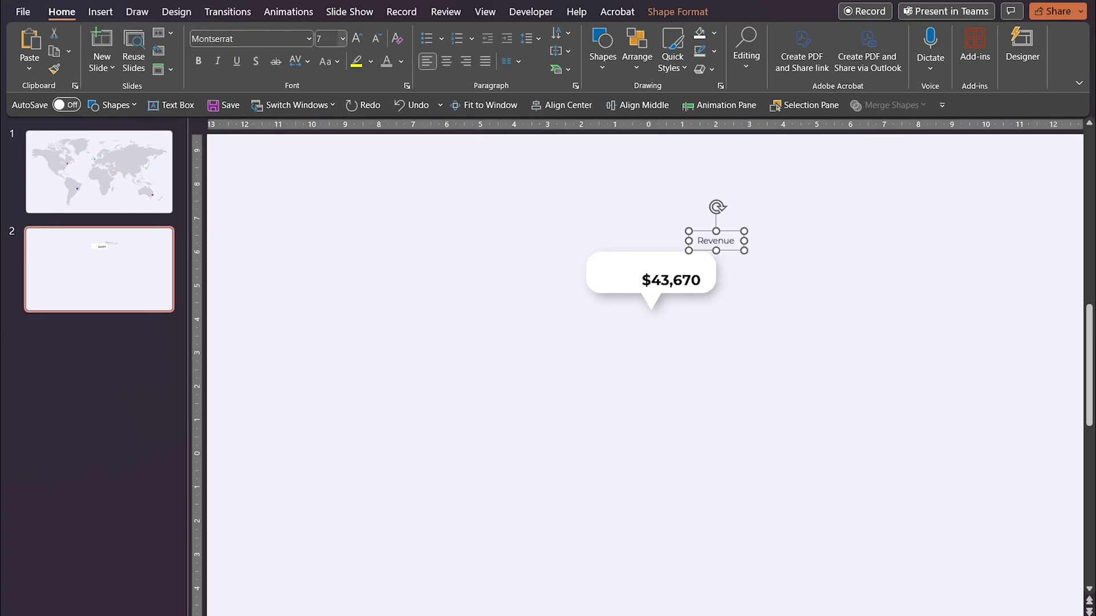
left_click(199, 62)
left_click(402, 62)
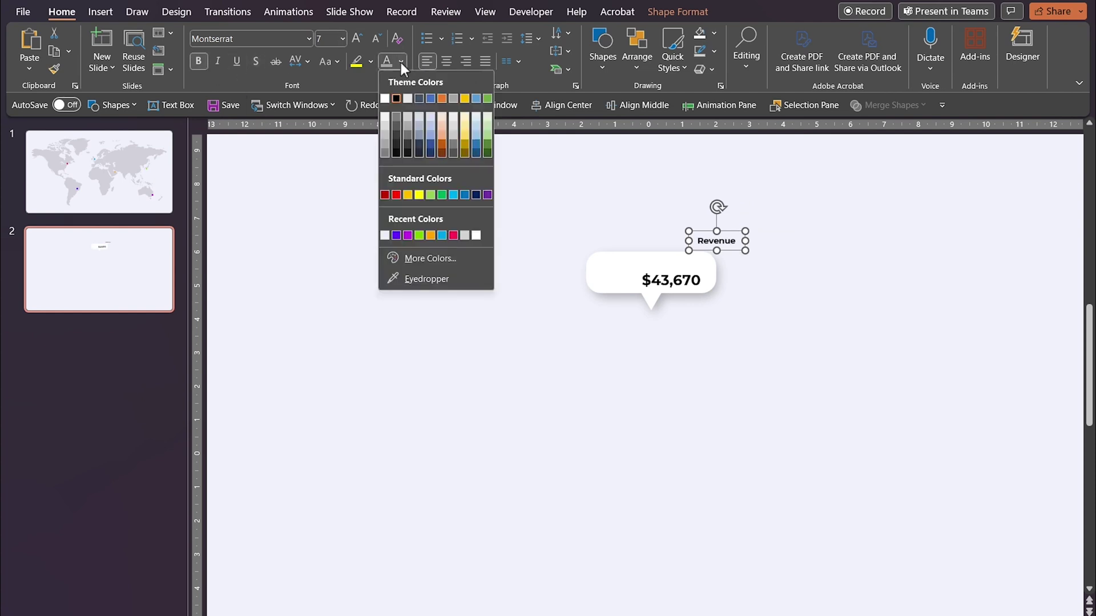
left_click(385, 145)
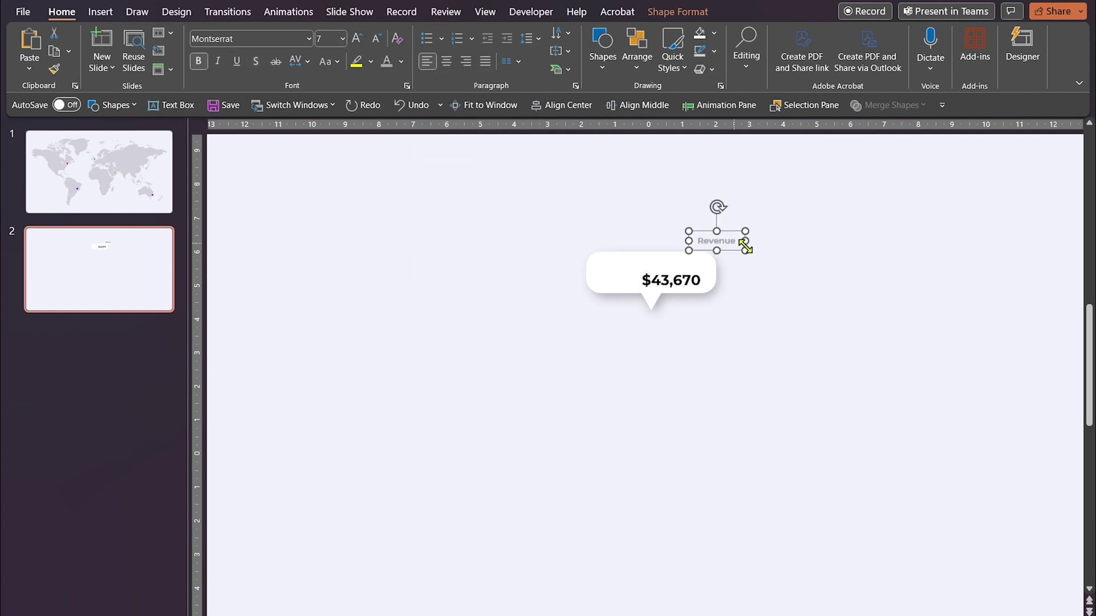
- Move the Revenue label into the callout above $43,670 and review the result
left_click_drag(734, 252, 676, 275)
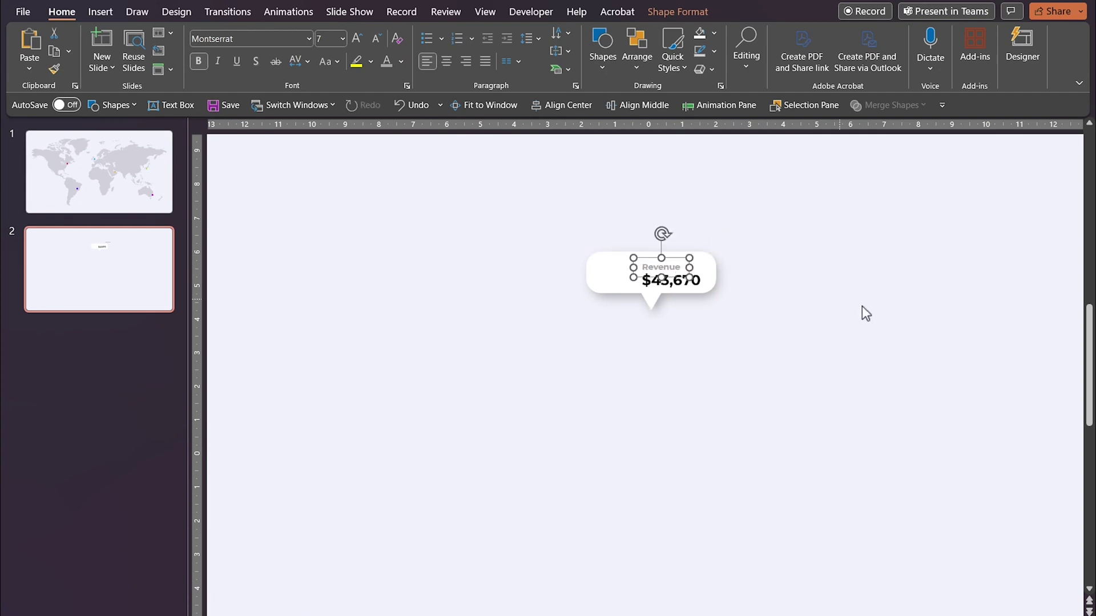
left_click(863, 306)
left_click(604, 266)
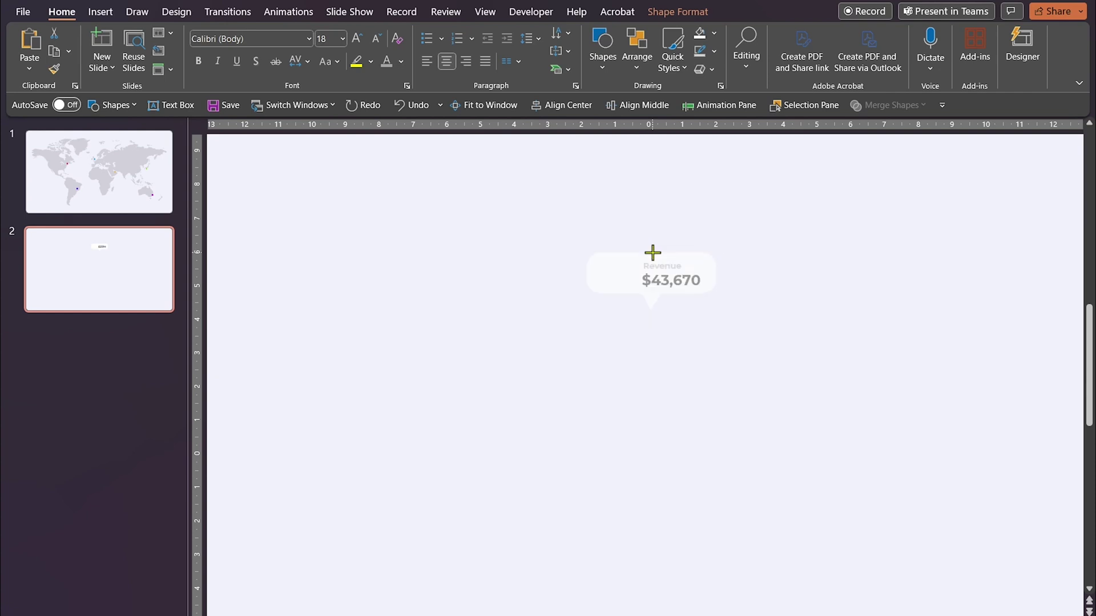
left_click(874, 325)
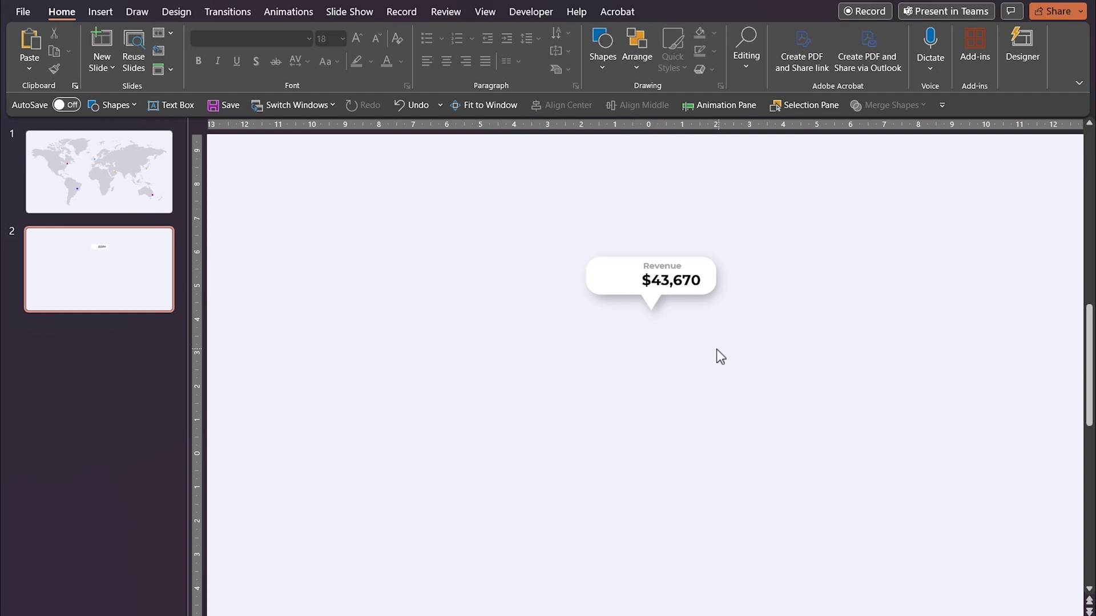
- Insert the lightbulb idea icon from the stock icon library
left_click(99, 11)
left_click(346, 58)
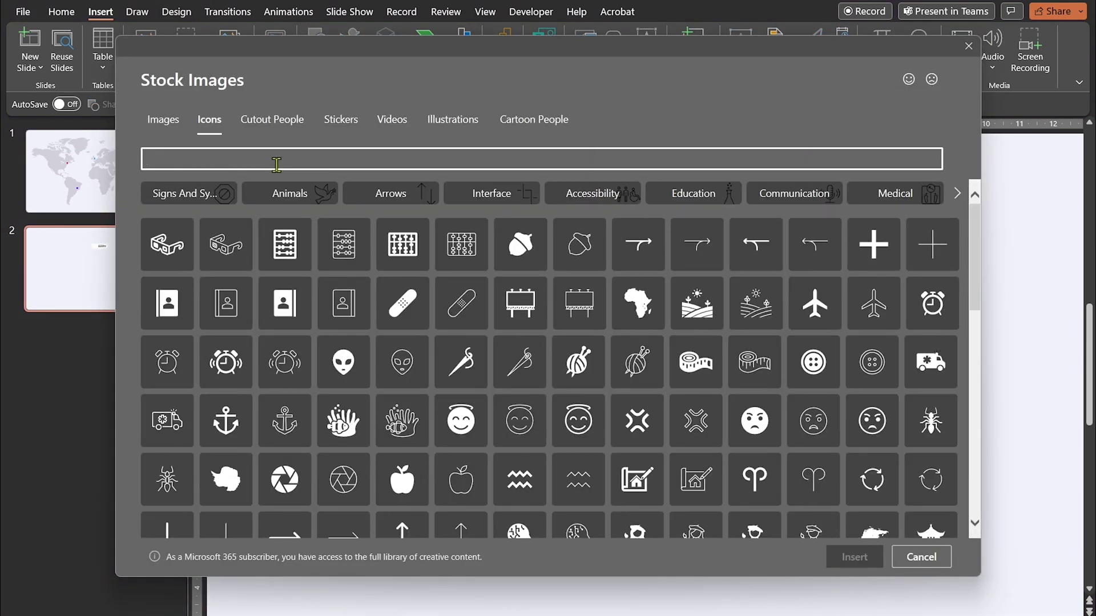
type("idea")
left_click(698, 212)
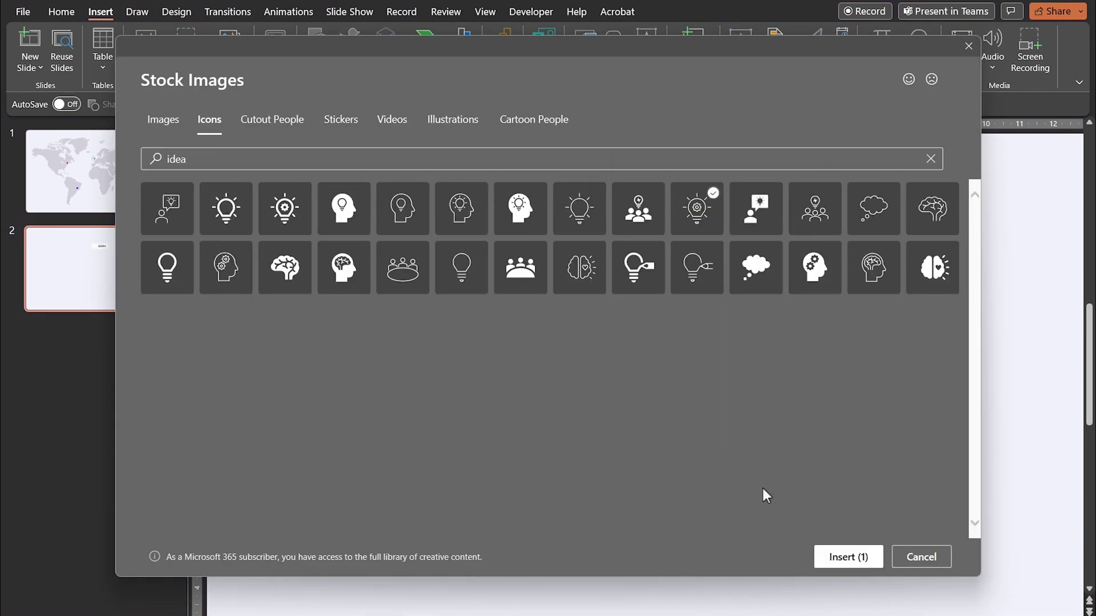
left_click(853, 557)
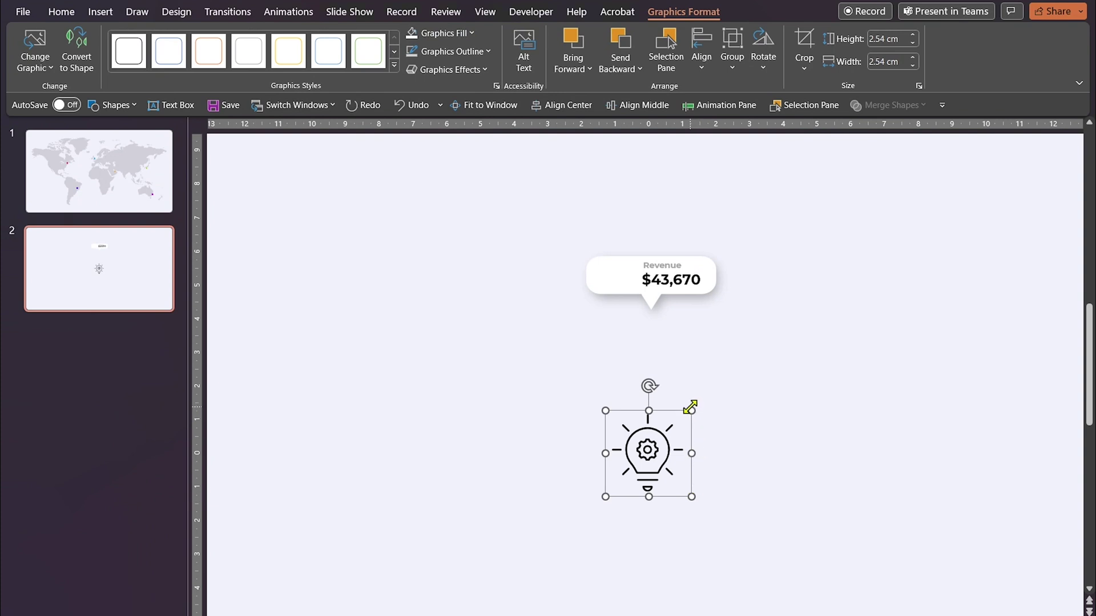
- Shrink the lightbulb icon and place it left of the callout
mouse_move(692, 411)
left_mouse_down()
mouse_move(640, 463)
mouse_move(610, 275)
left_mouse_up()
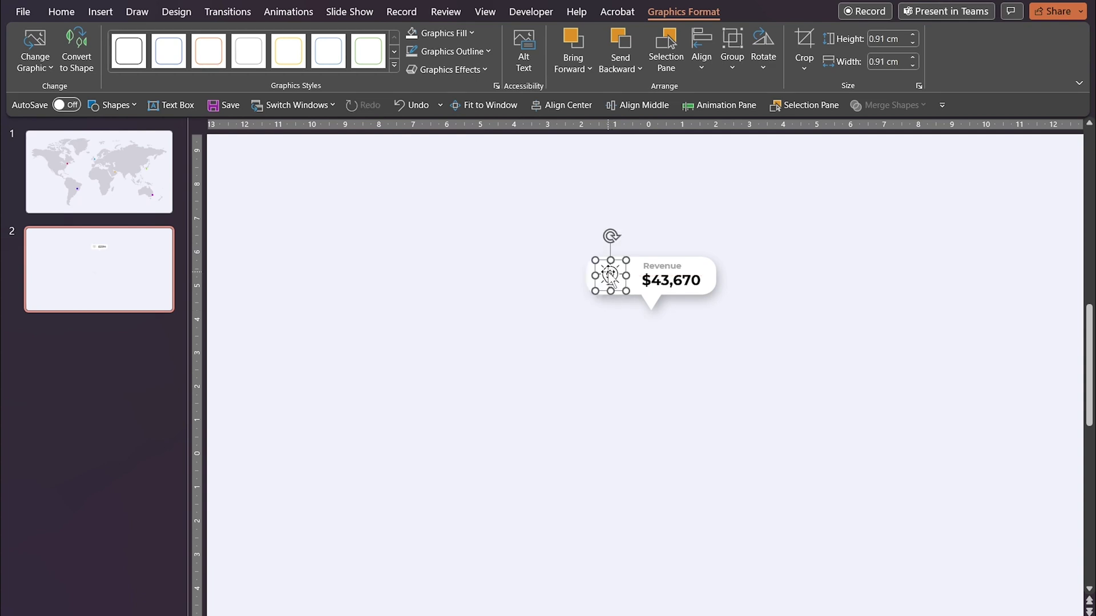
left_click_drag(610, 273, 495, 280)
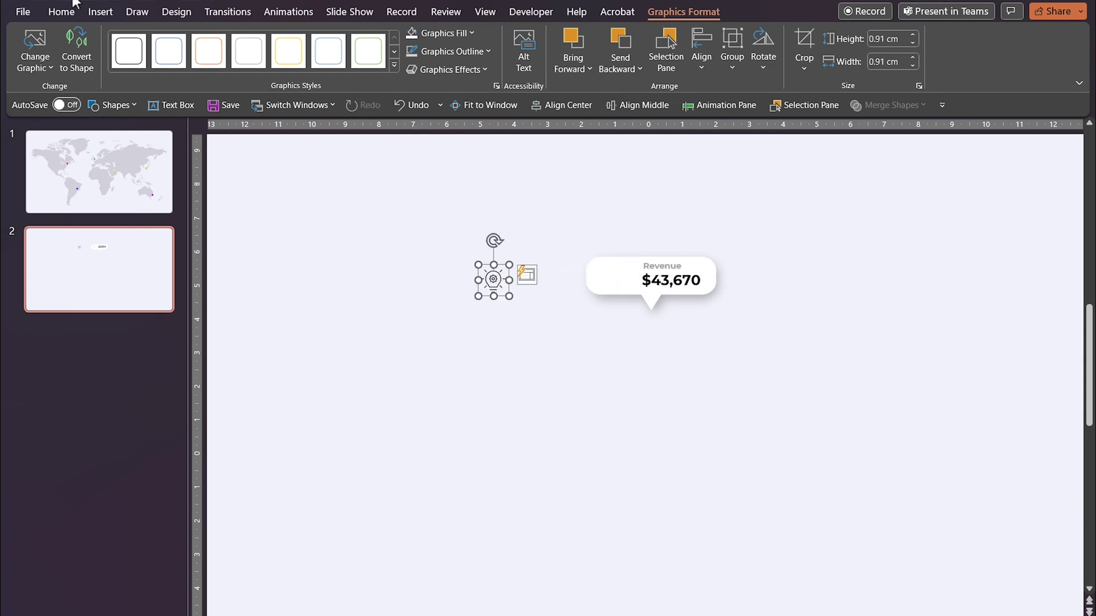
- Draw a rounded square over the lightbulb icon and send it behind the icon
left_click(89, 9)
left_click(330, 64)
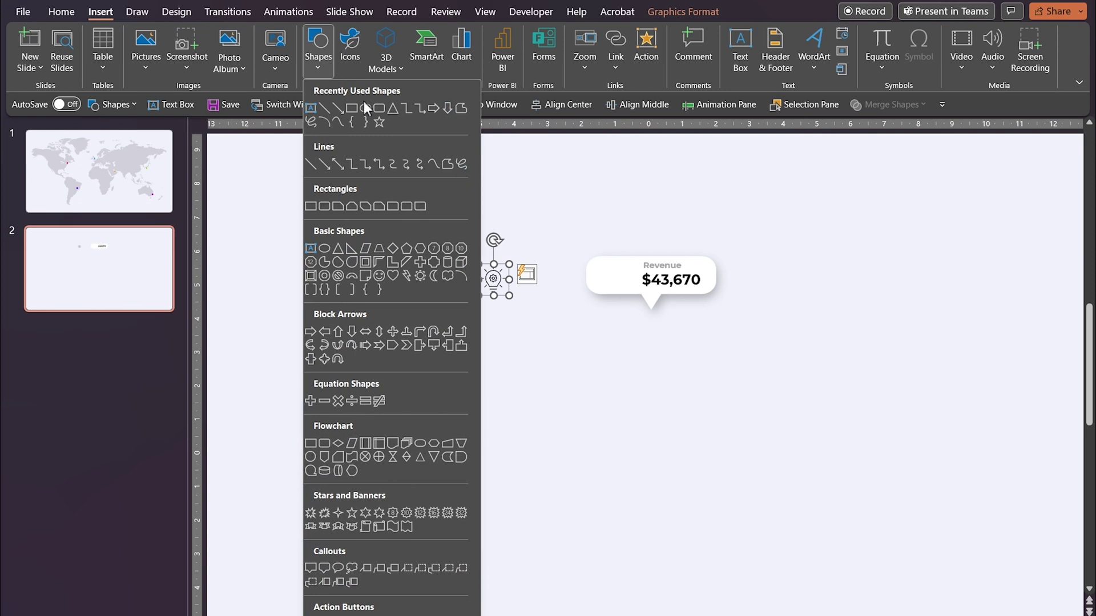
left_click(379, 107)
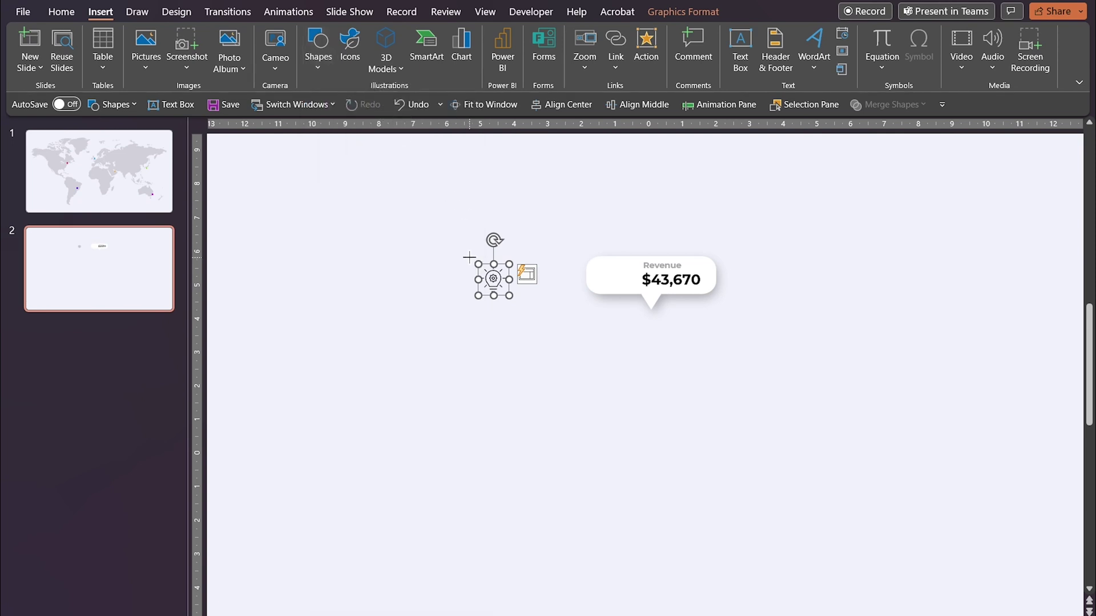
left_click_drag(469, 258, 517, 303)
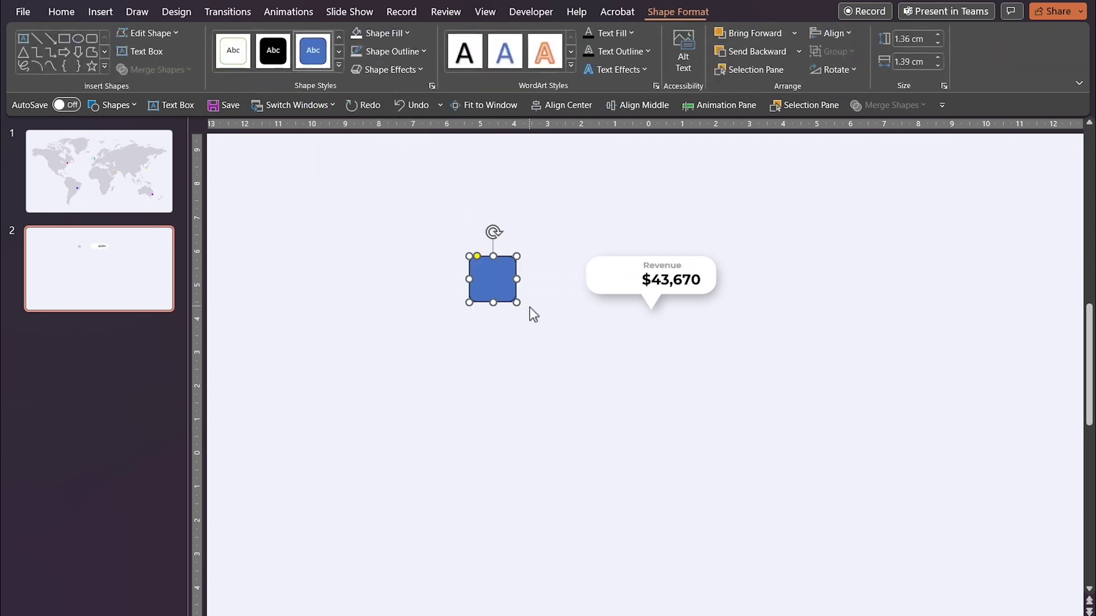
right_click(492, 276)
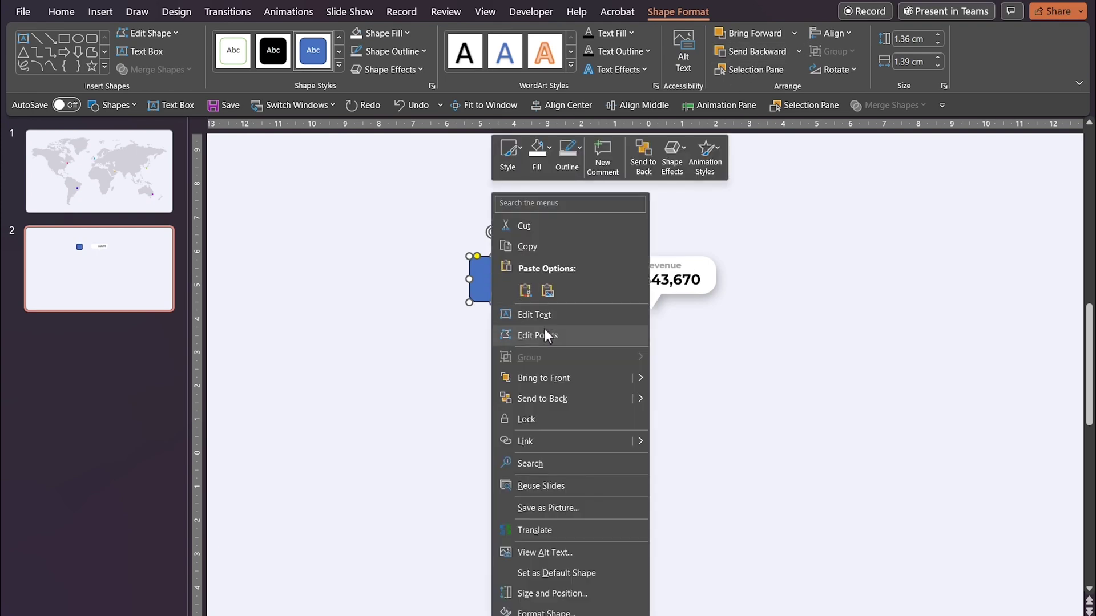
left_click(549, 399)
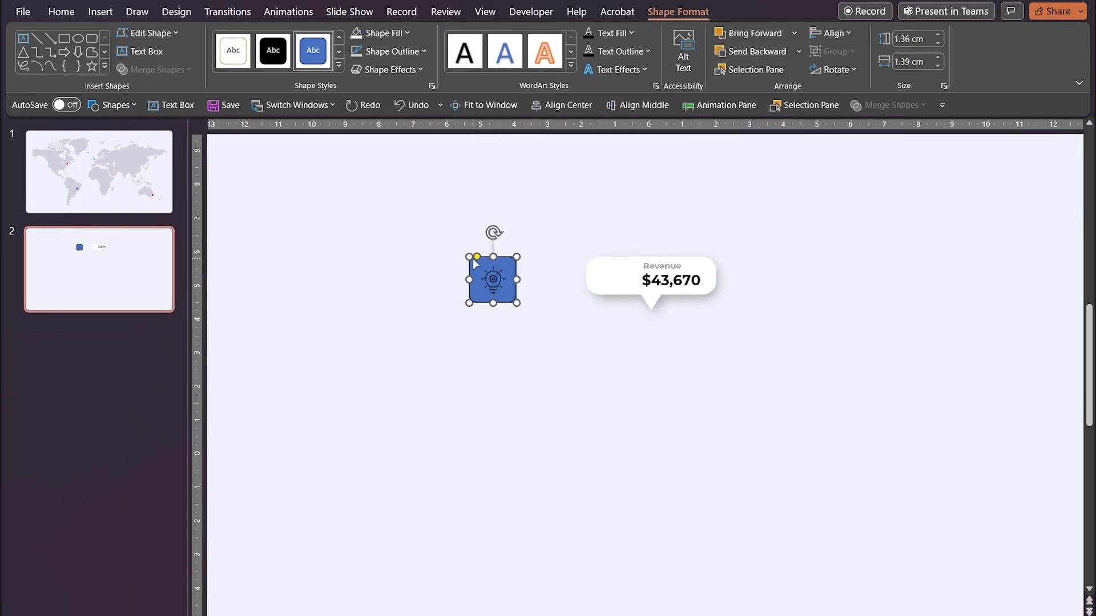
- Round the square's corners, fit it to the icon, fill it green with no outline
left_click_drag(477, 257, 481, 256)
left_click_drag(517, 256, 503, 291)
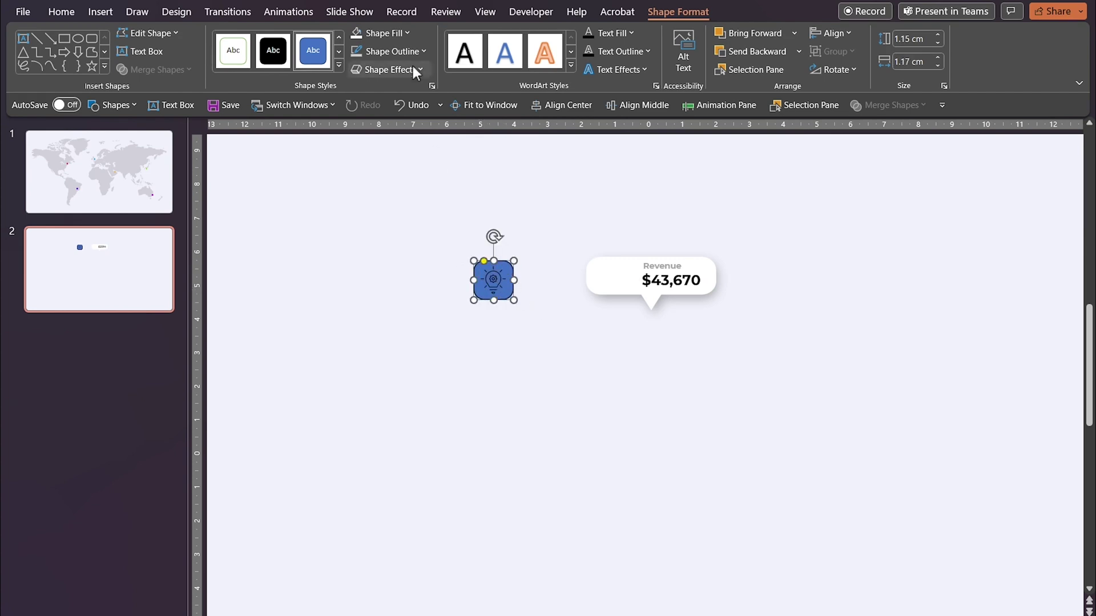
left_click(408, 34)
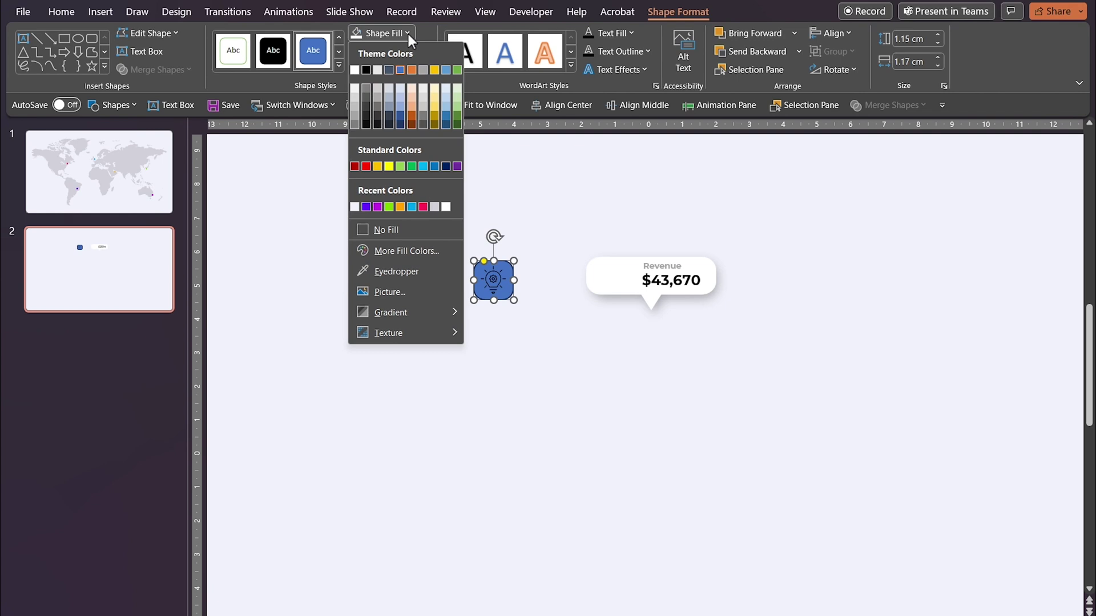
left_click(391, 210)
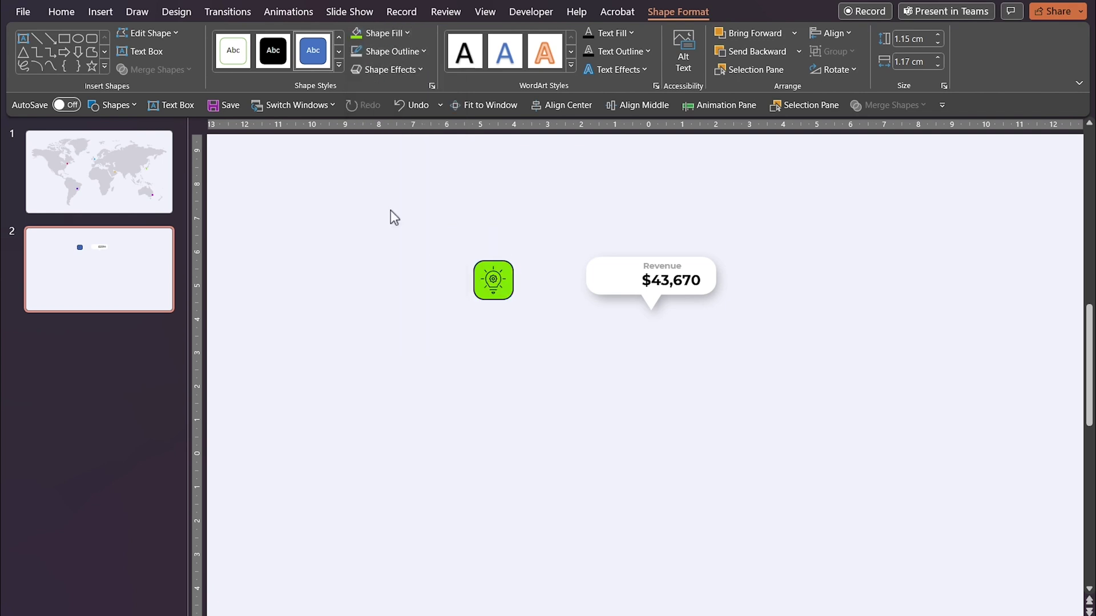
left_click(423, 51)
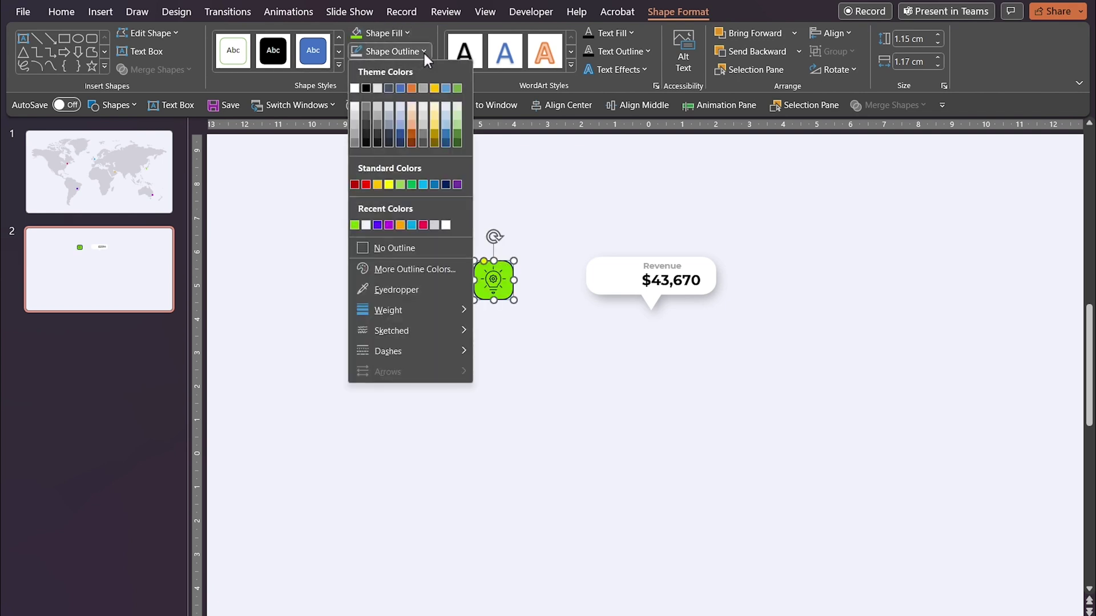
left_click(401, 247)
left_click(514, 334)
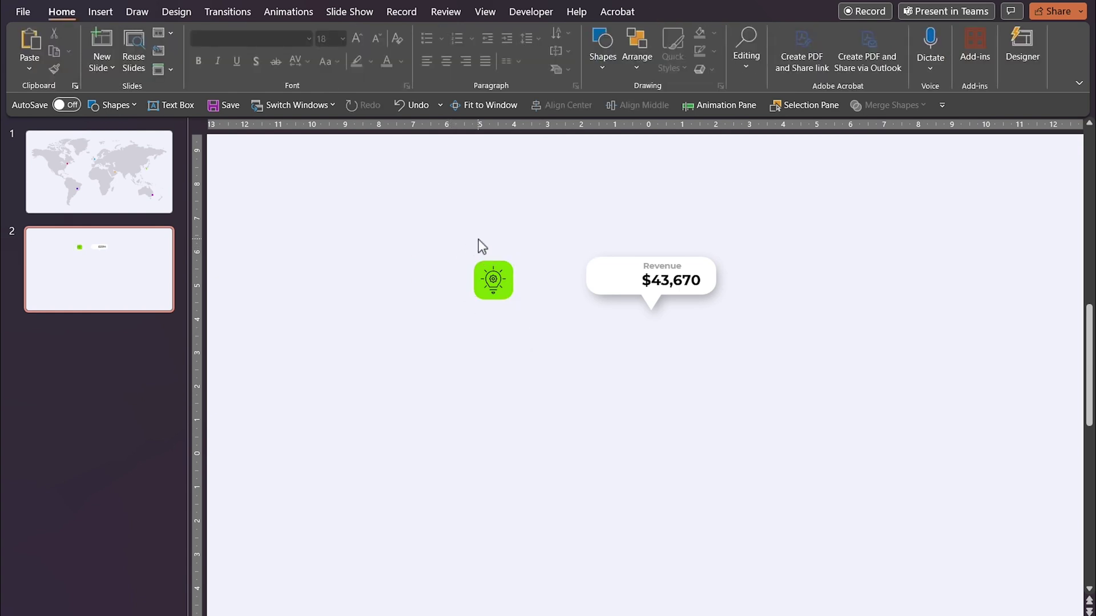
left_click(493, 283)
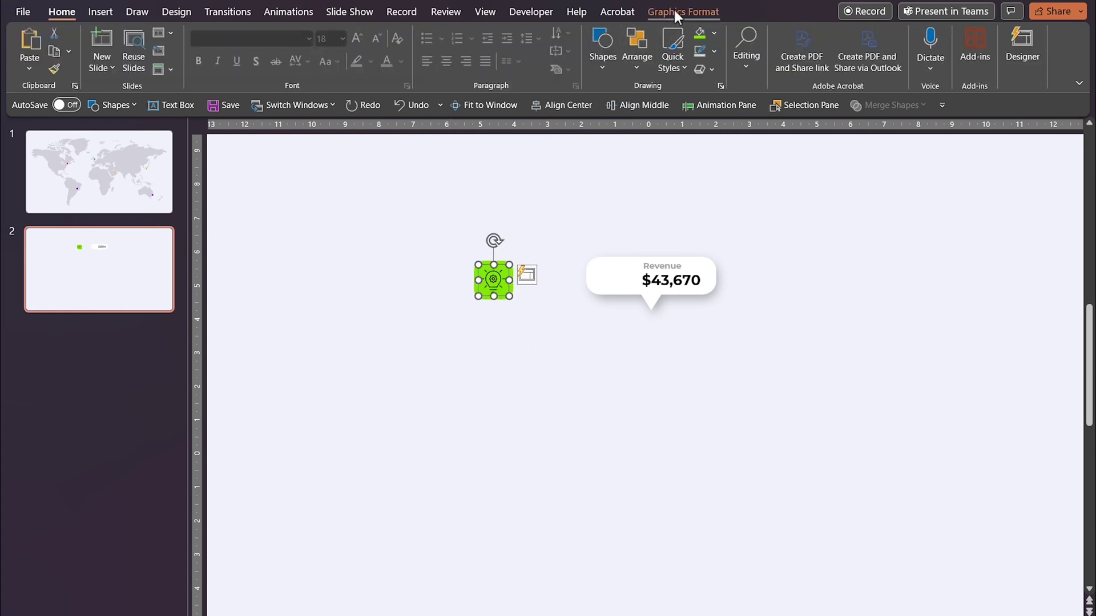
- Give the lightbulb icon a white fill and white outline against the green square
left_click(674, 9)
left_click(471, 33)
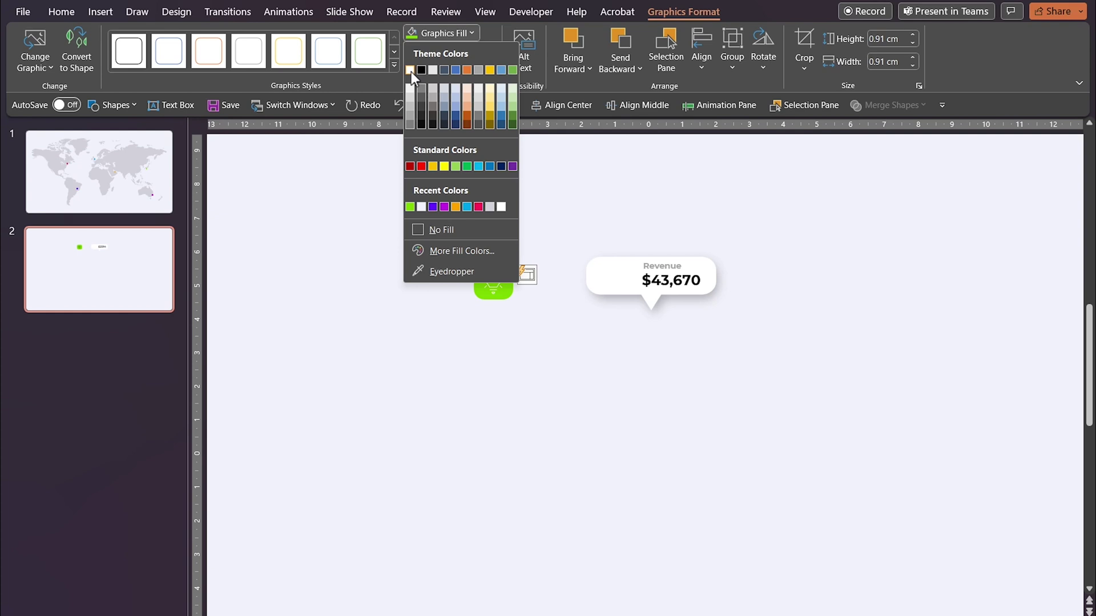
left_click(411, 72)
left_click(488, 51)
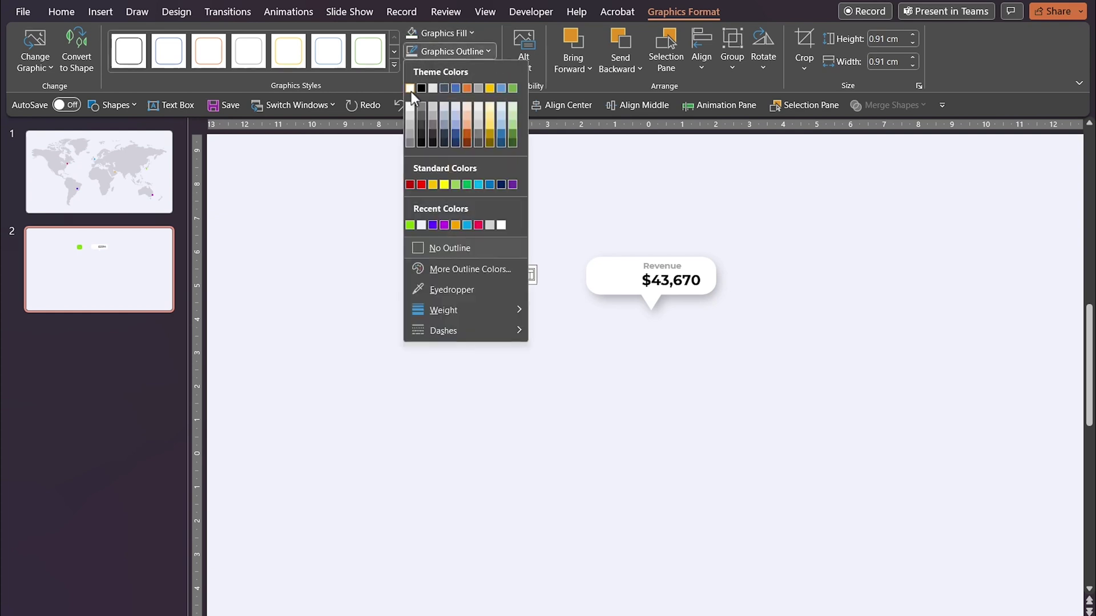
left_click(410, 88)
left_click(465, 266)
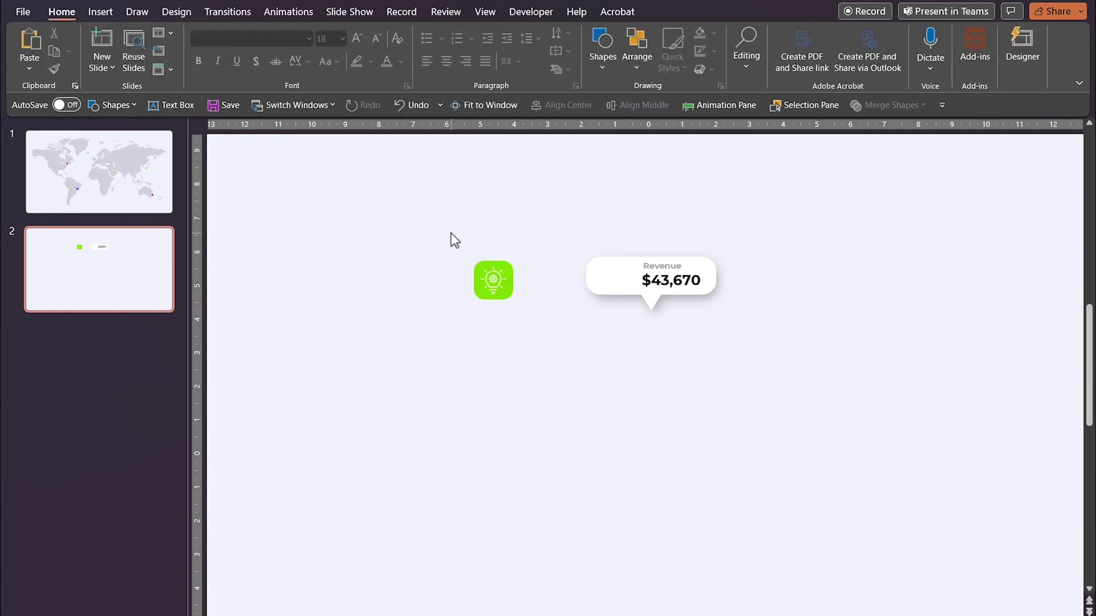
- Group the lightbulb icon and green square into one badge
left_click_drag(446, 231, 541, 336)
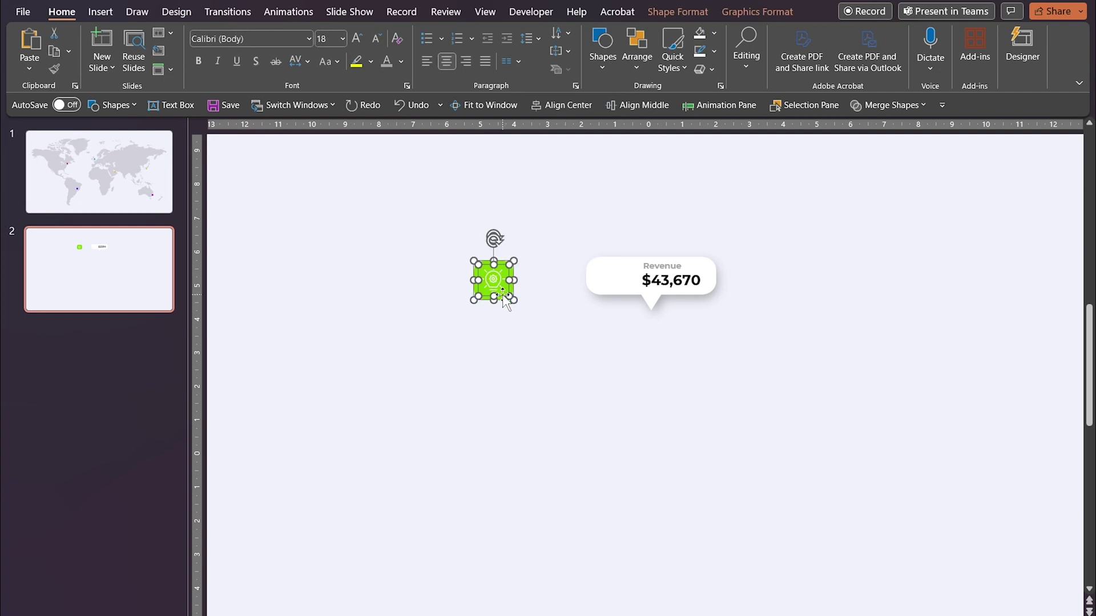
right_click(502, 286)
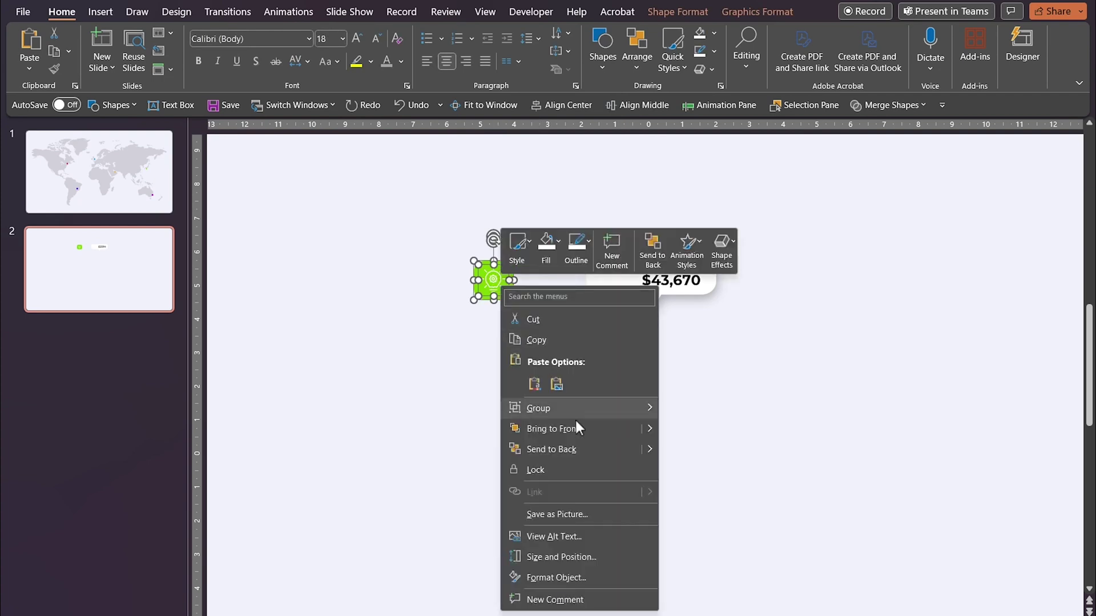
left_click(694, 412)
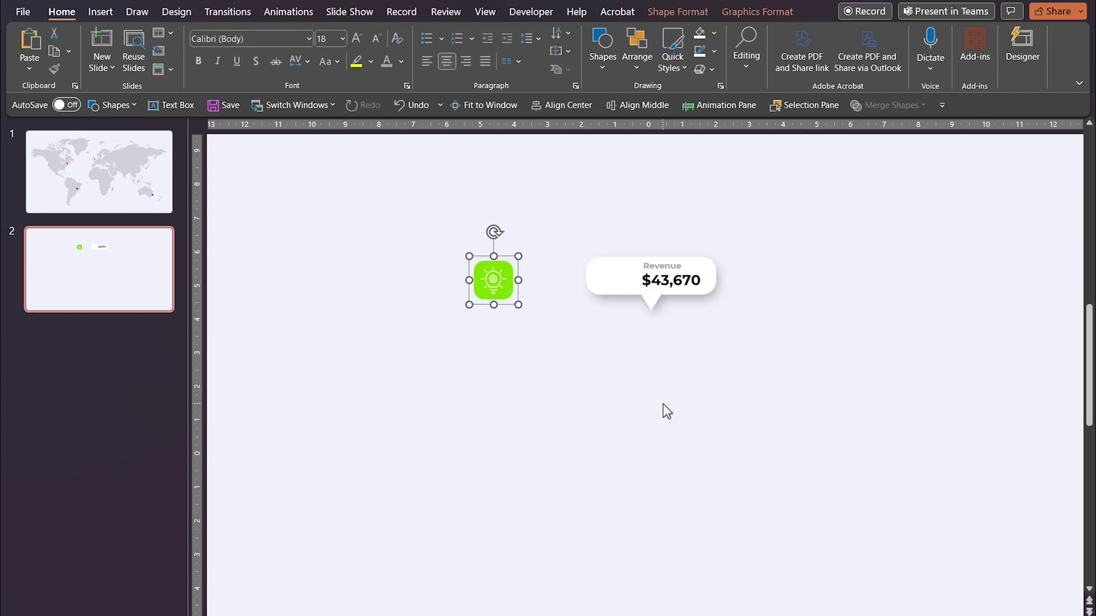
- Move the badge into the Revenue callout, left of the figures, and review it
left_click_drag(503, 294, 626, 292)
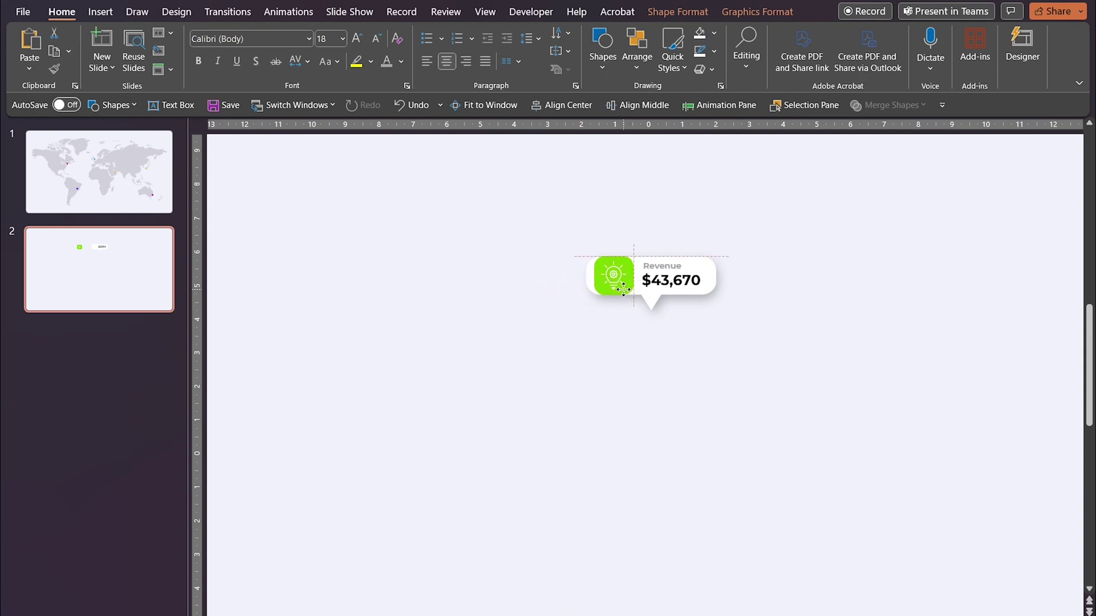
mouse_move(626, 293)
left_mouse_down()
mouse_move(627, 260)
mouse_move(608, 277)
left_mouse_up()
left_click(586, 284)
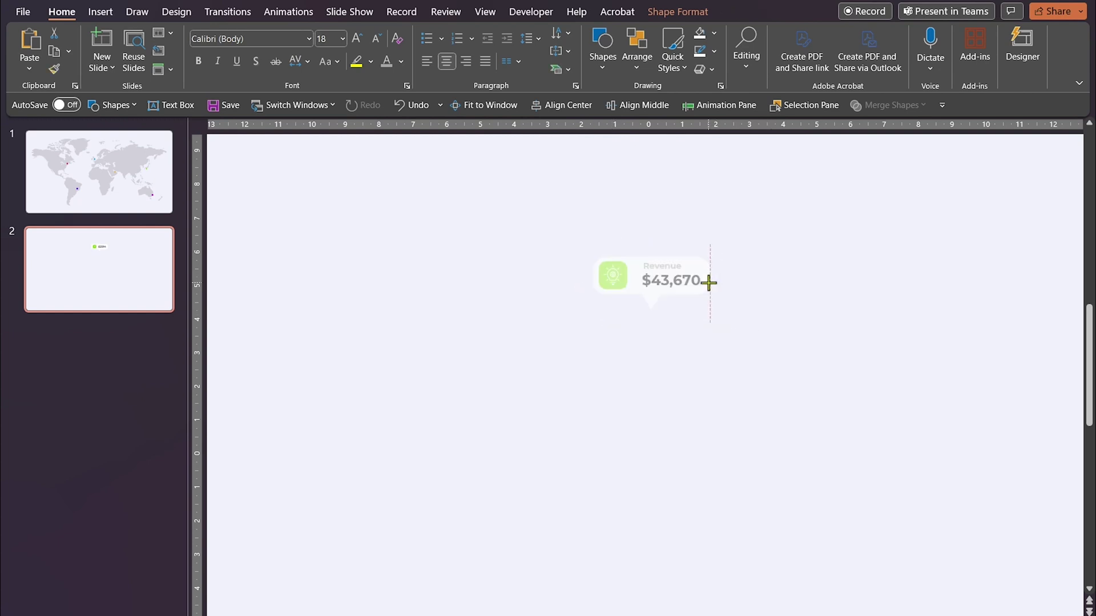
left_click(756, 299)
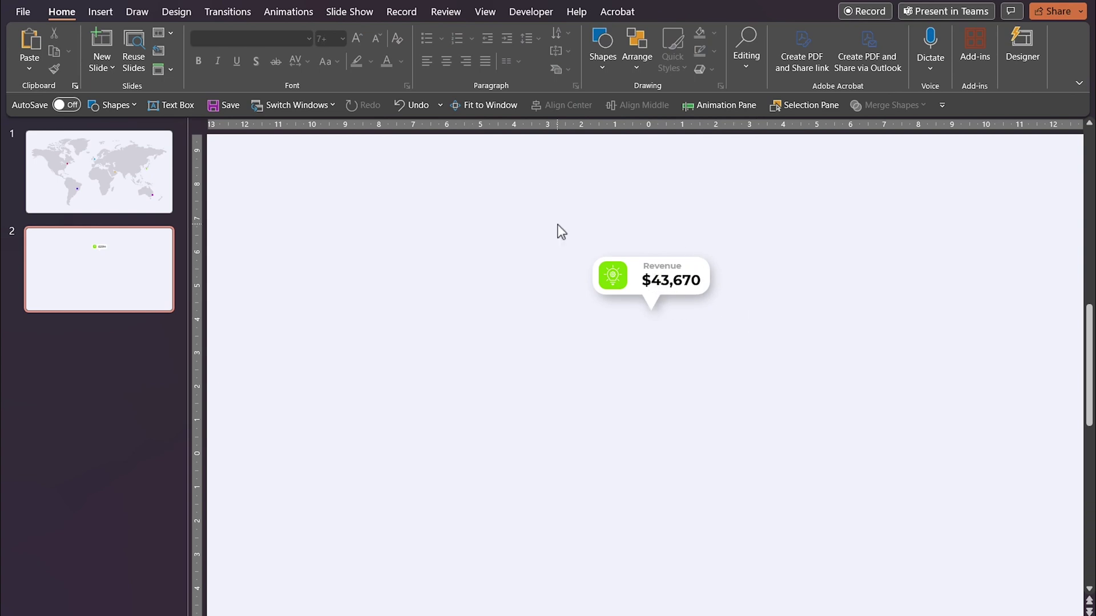
- Group all parts of the Revenue callout into one object
left_click_drag(557, 224, 780, 347)
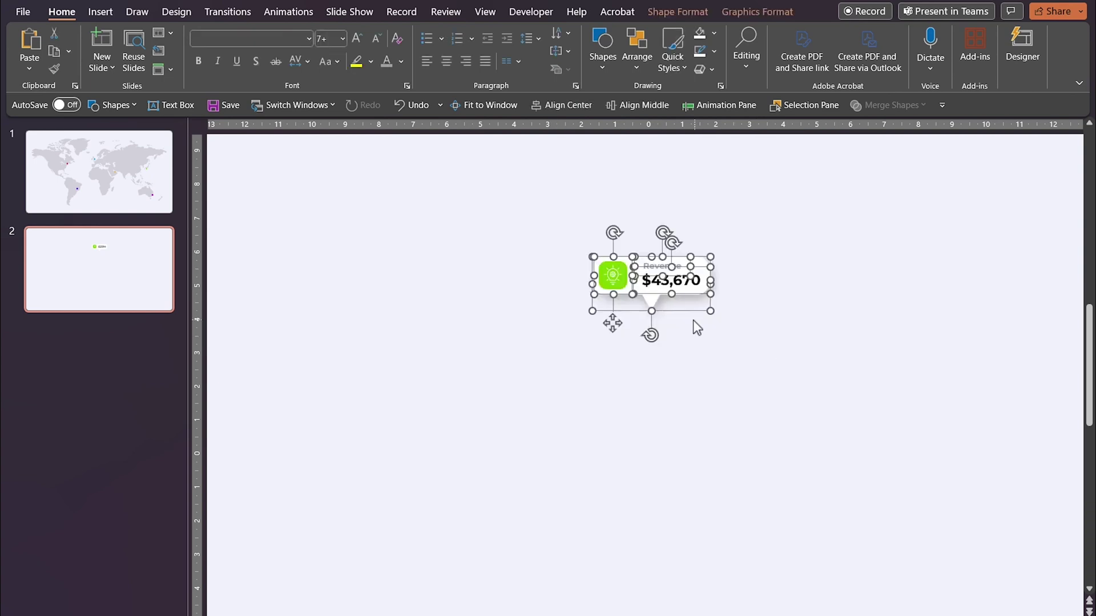
left_click(638, 60)
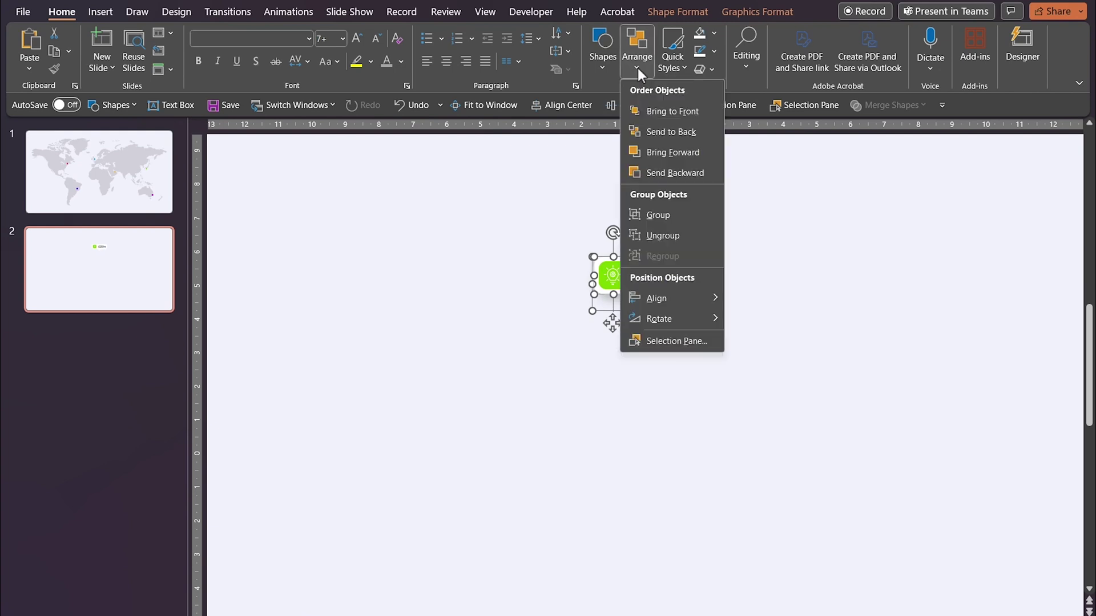
left_click(656, 219)
left_click_drag(682, 317, 677, 314)
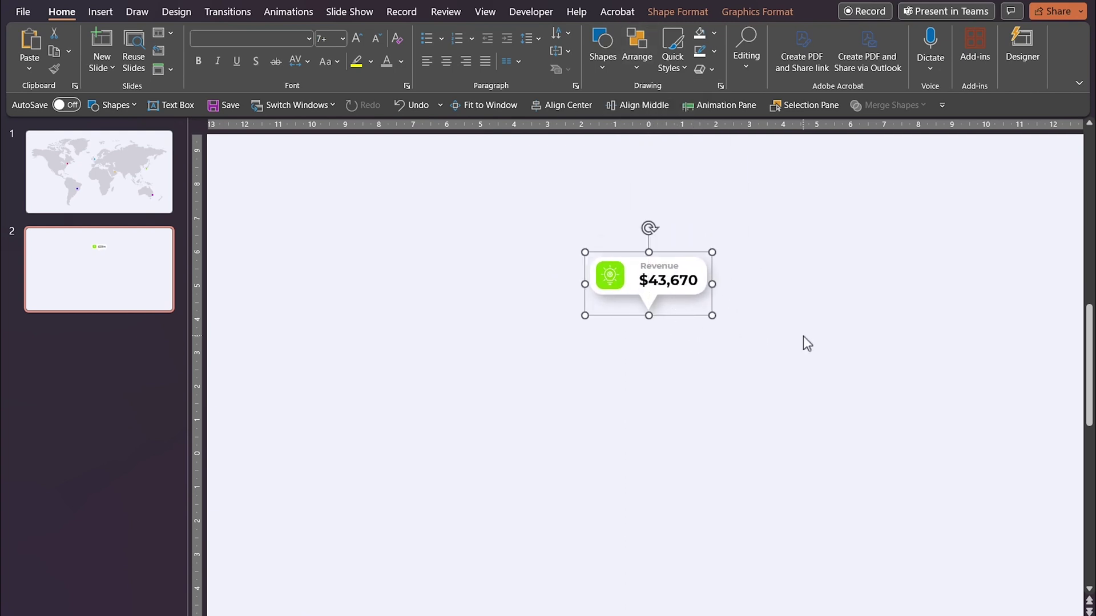
- Copy the callout onto the world map slide and place it above the red New York dot
right_click(677, 291)
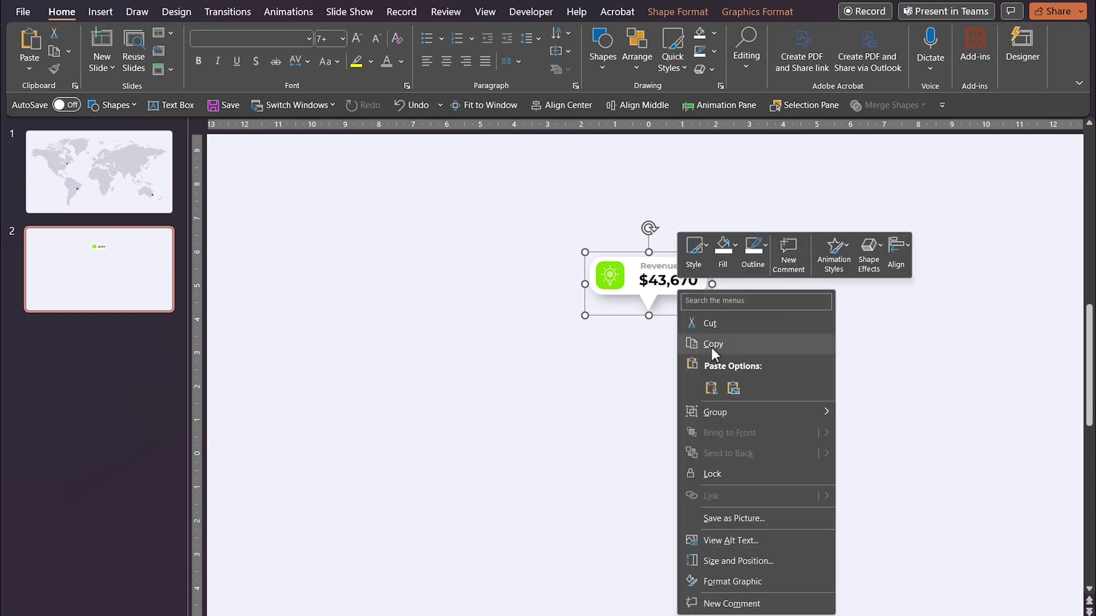
left_click(712, 345)
left_click(120, 183)
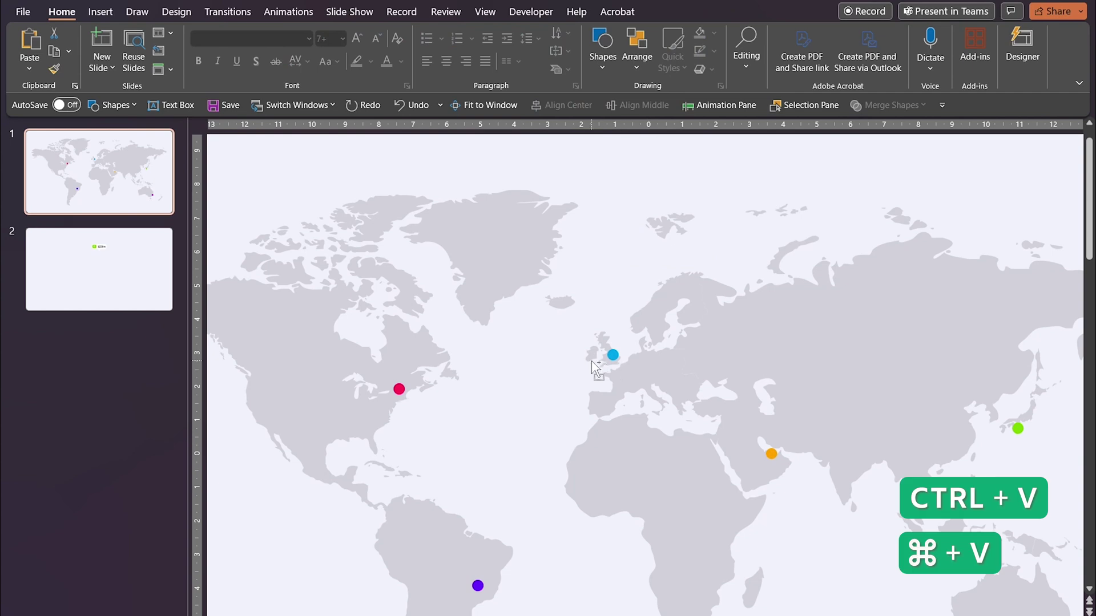
key("ctrl+v")
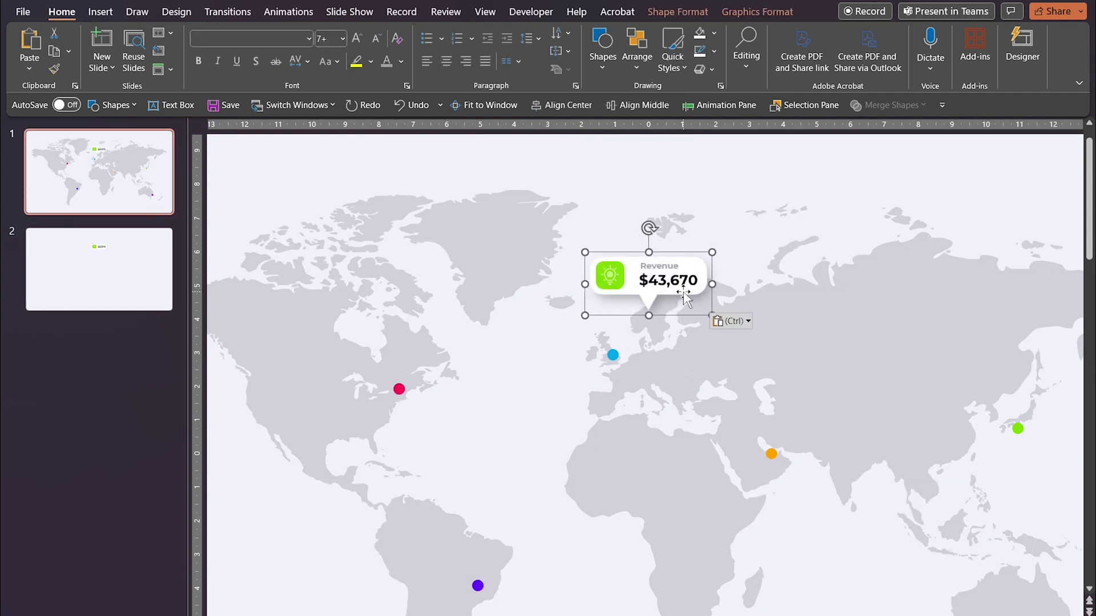
mouse_move(686, 295)
left_mouse_down()
mouse_move(465, 333)
mouse_move(433, 359)
left_mouse_up()
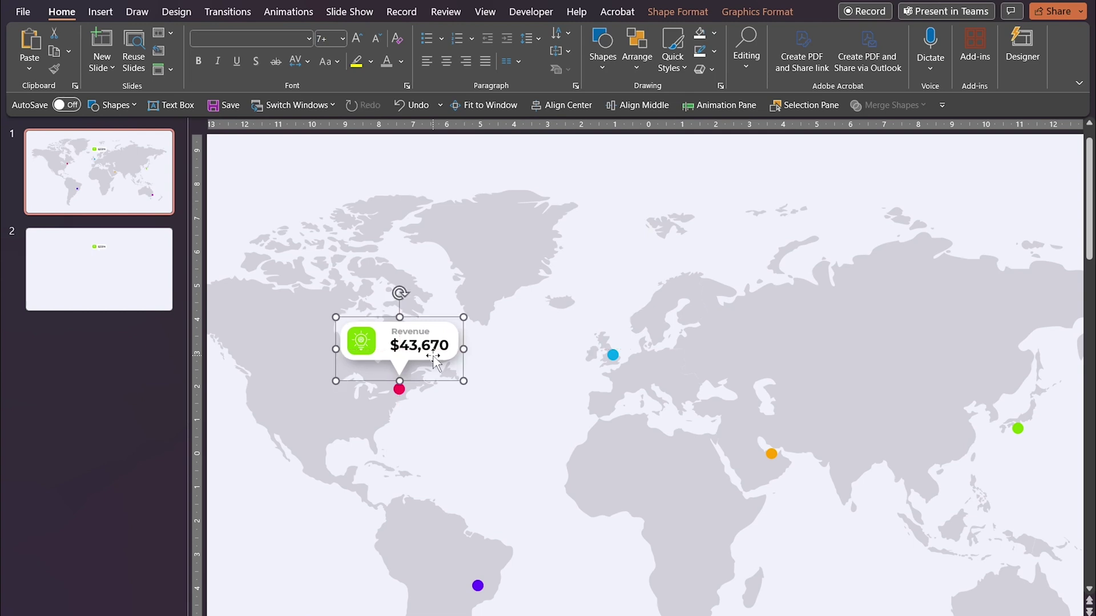
- Add a text box on the map reading New York
left_click(519, 364)
left_click(602, 52)
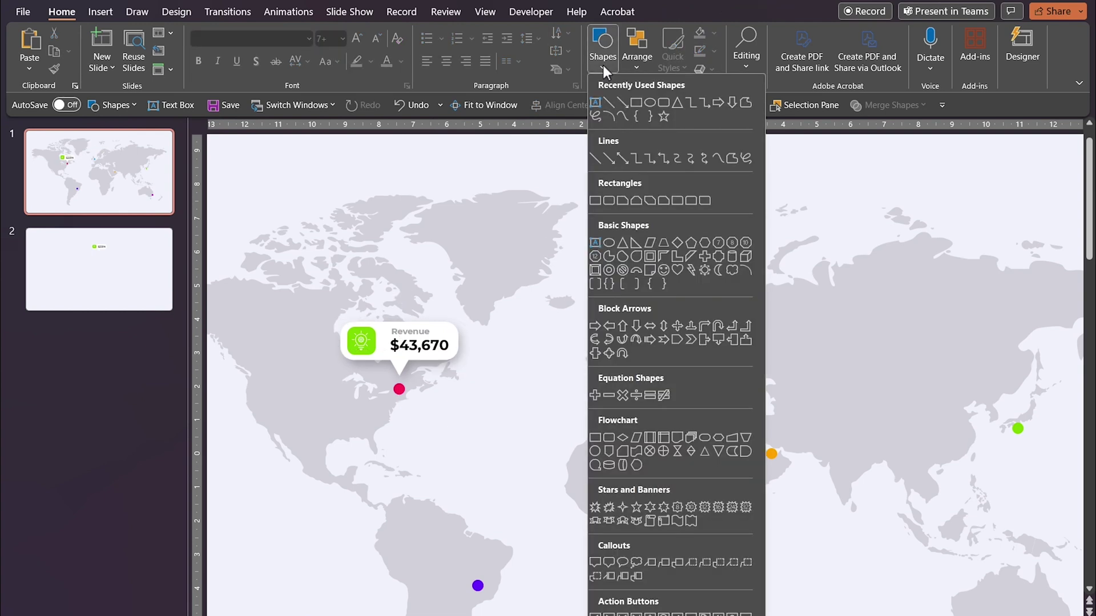
left_click(600, 83)
left_click_drag(484, 411, 501, 446)
type("New ")
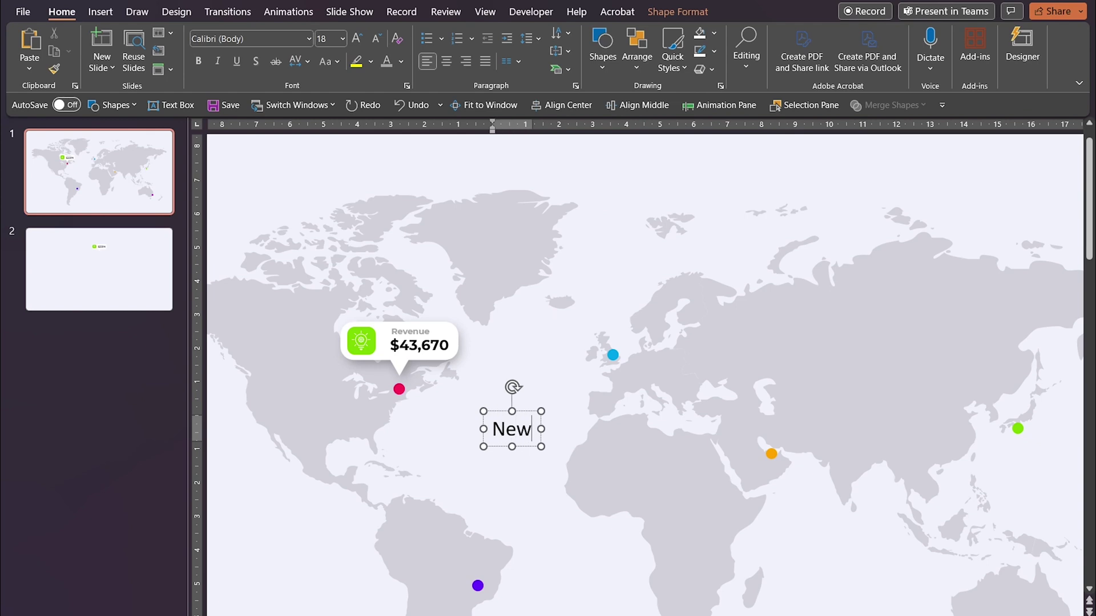
type("York")
key("Escape")
- Style the New York label as bold 10 pt Montserrat and place it under the red dot
left_click(281, 41)
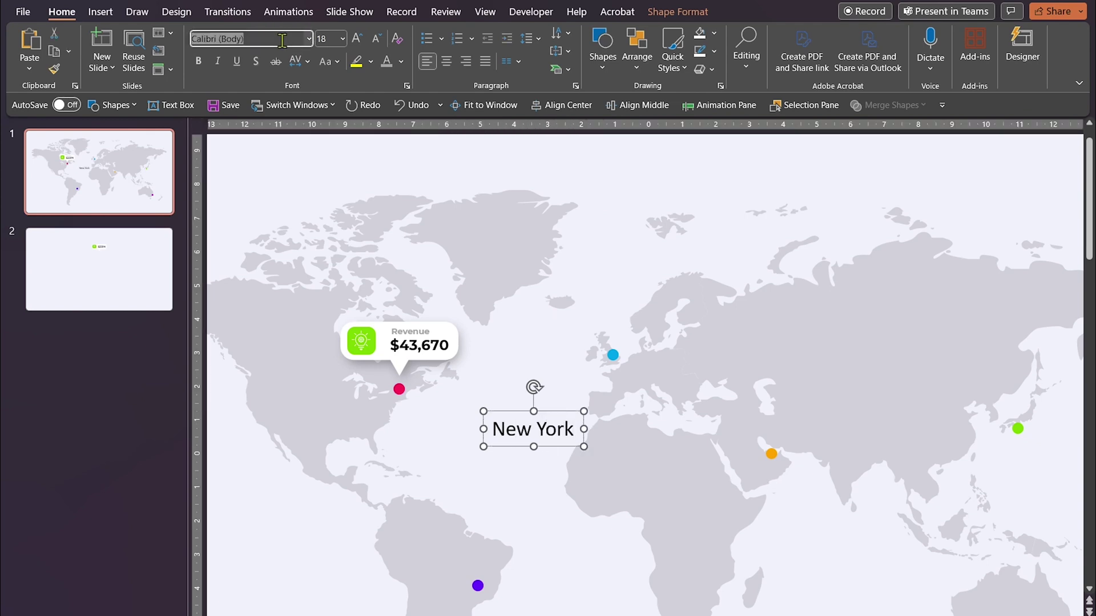
type("Montserrat")
key("Return")
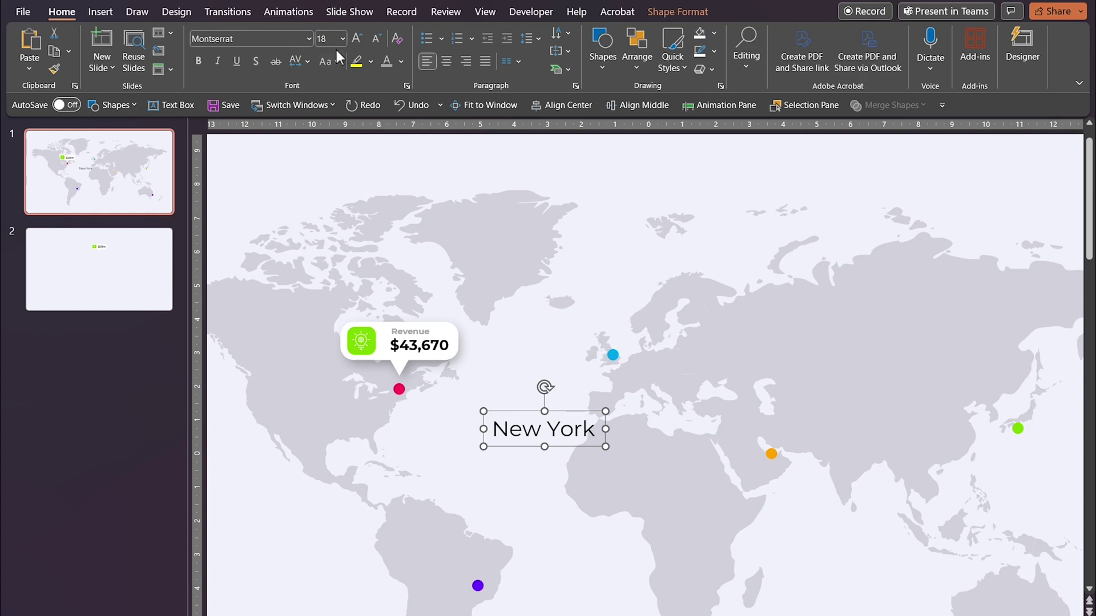
left_click(331, 41)
type("10")
key("Return")
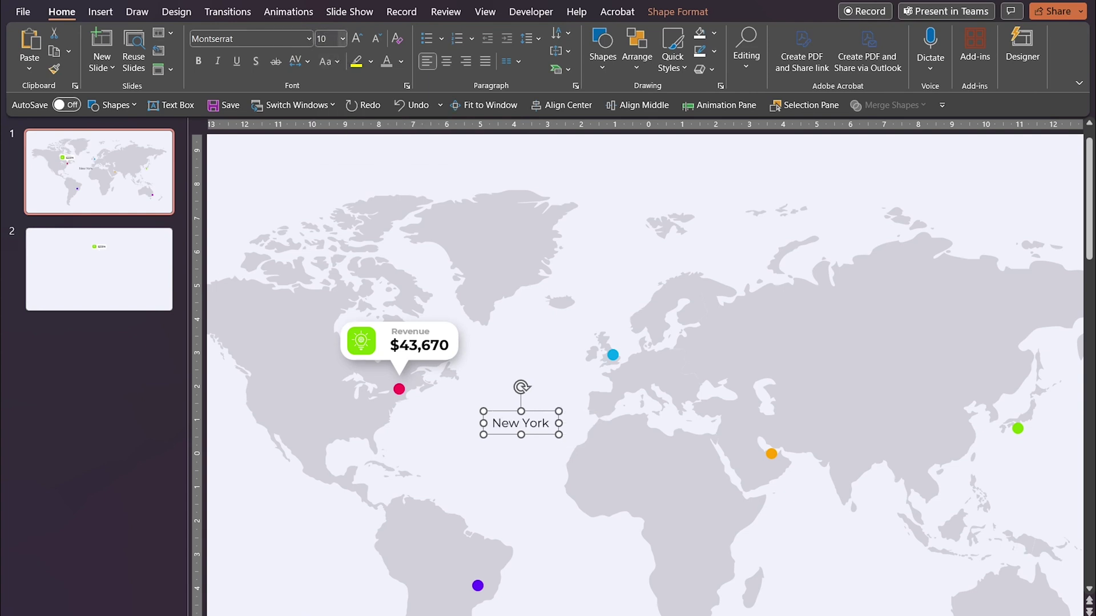
left_click(197, 61)
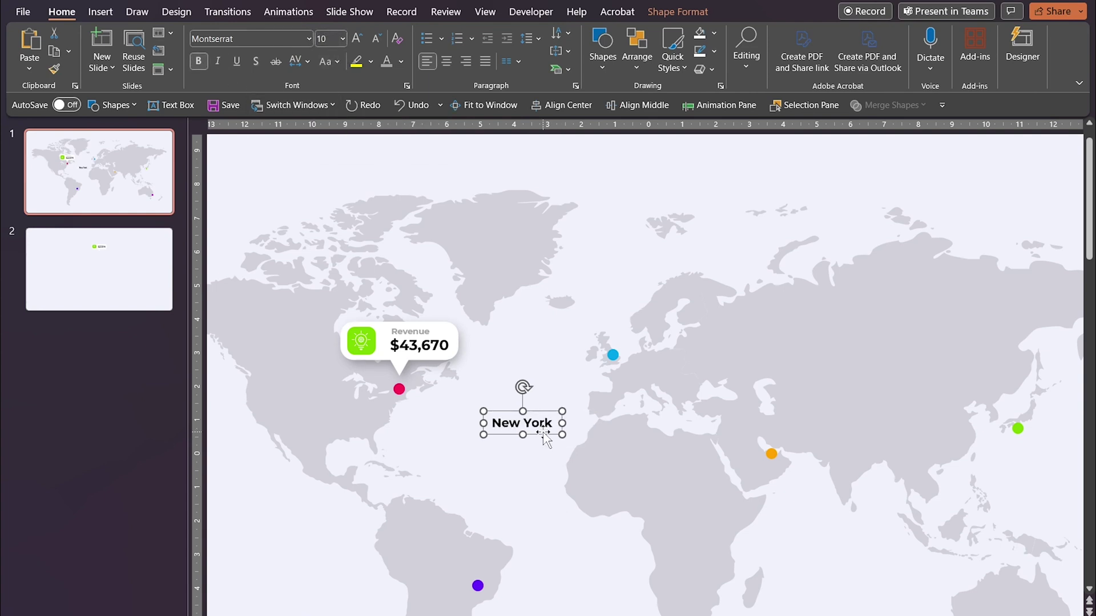
left_click_drag(545, 439, 410, 421)
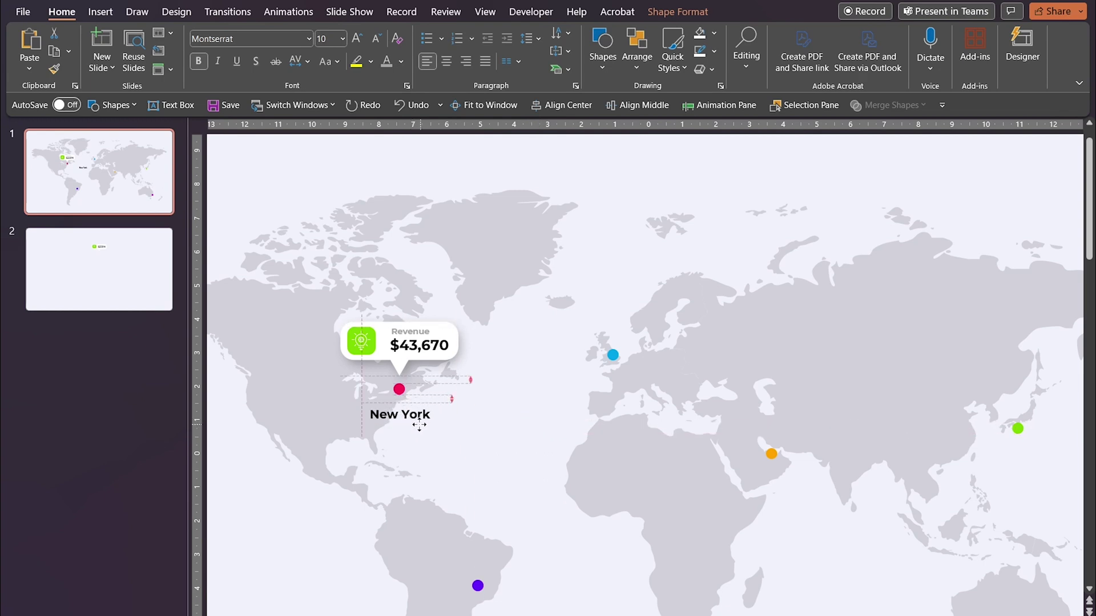
left_click_drag(415, 420, 415, 420)
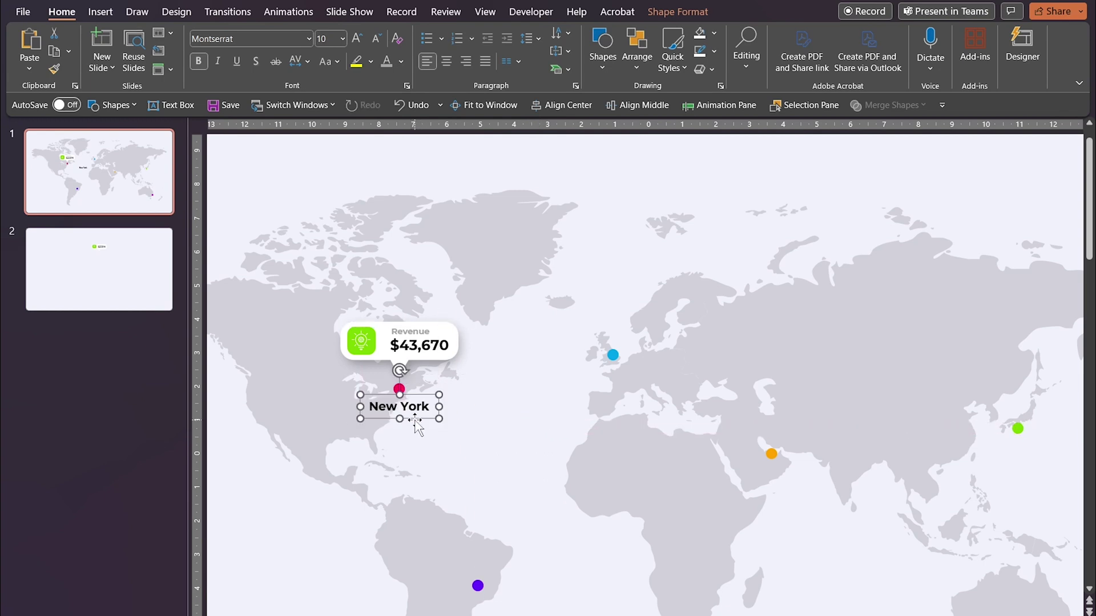
- Delete the second slide, leaving only the world map slide
left_click(461, 430)
scroll(492, 417, "down", 2)
scroll(492, 417, "down", 1)
scroll(493, 418, "down", 1)
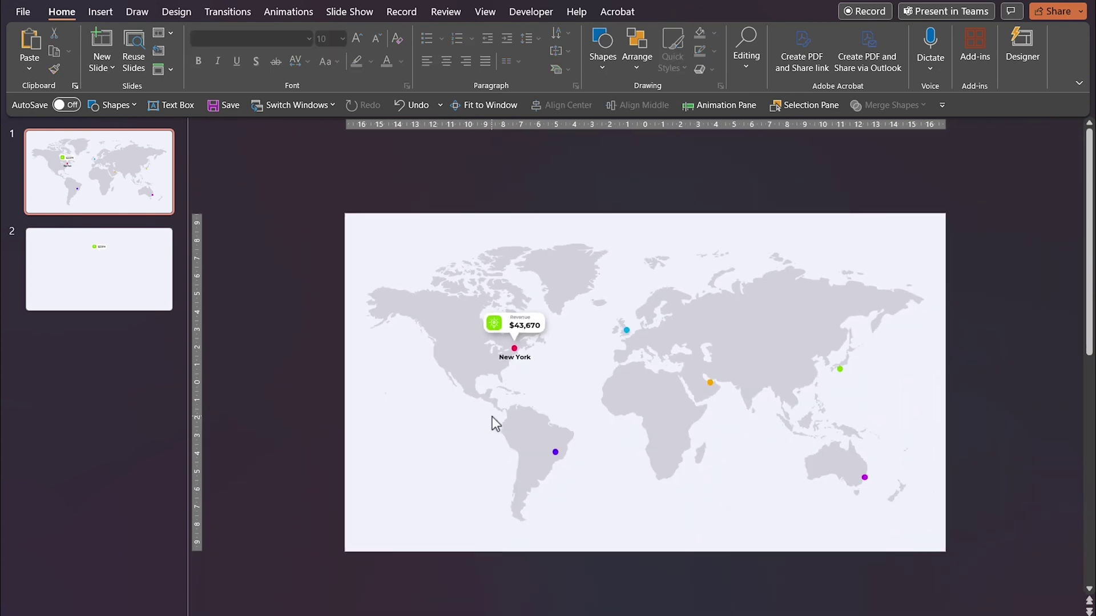
right_click(98, 283)
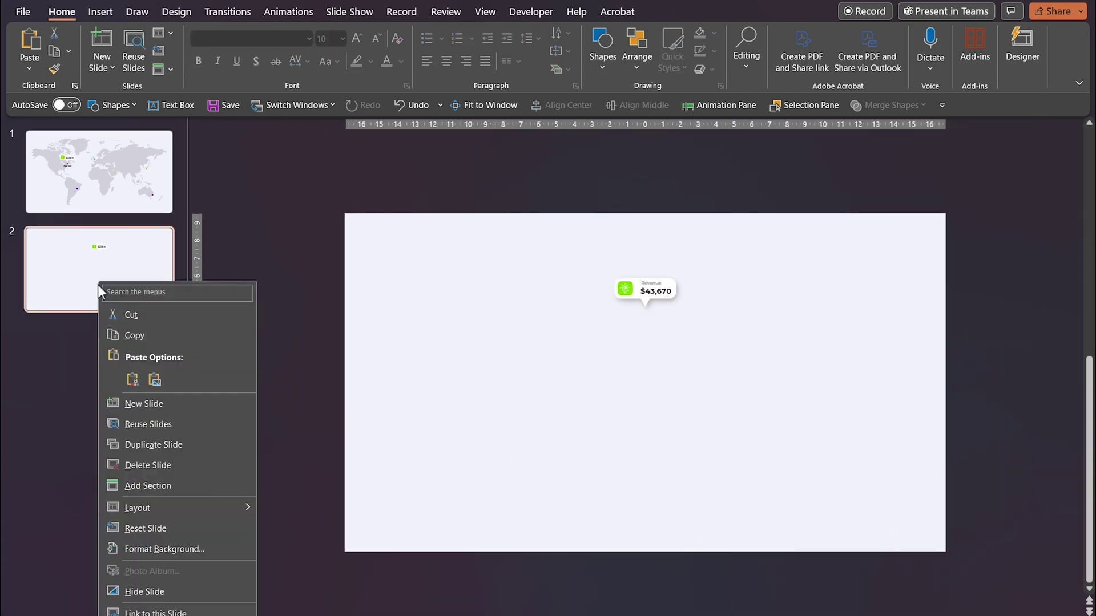
left_click(145, 463)
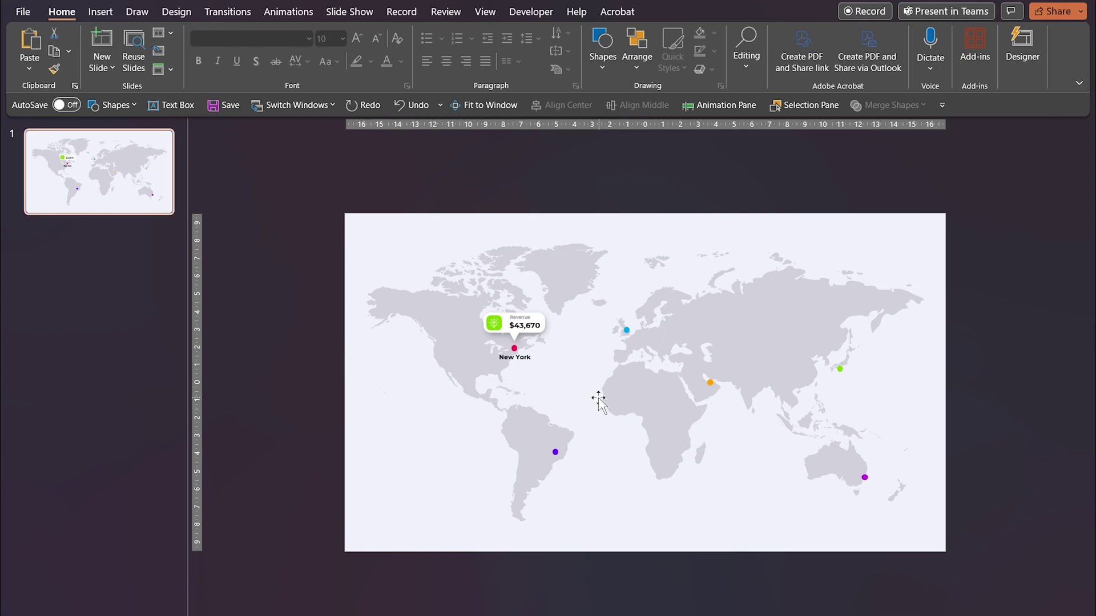
scroll(597, 399, "up", 1, "ctrl")
scroll(606, 421, "up", 1, "ctrl")
scroll(607, 420, "up", 1, "ctrl")
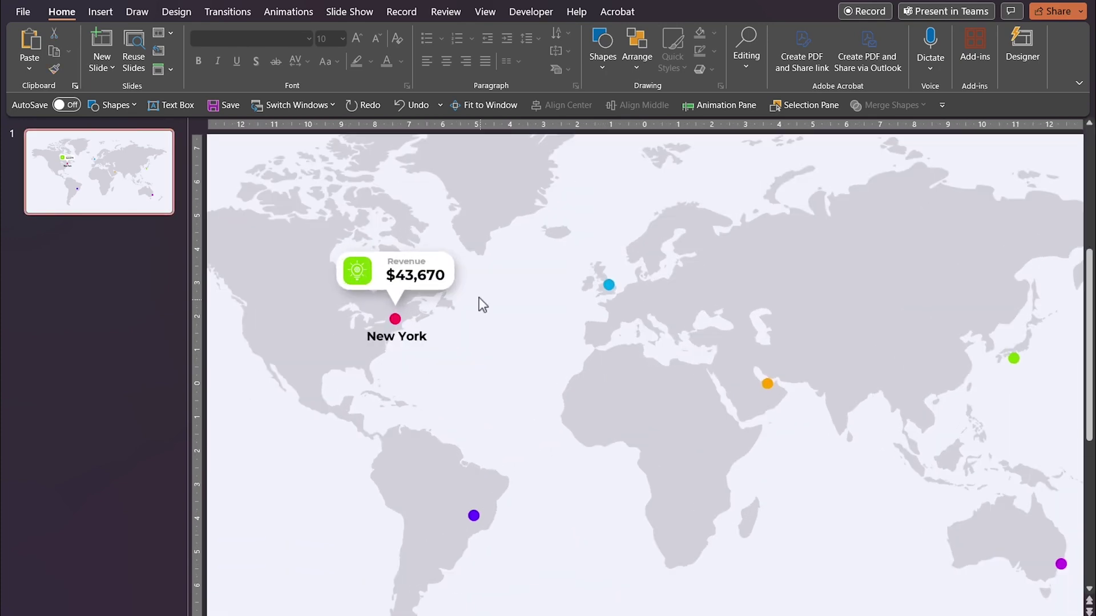
left_click(448, 272)
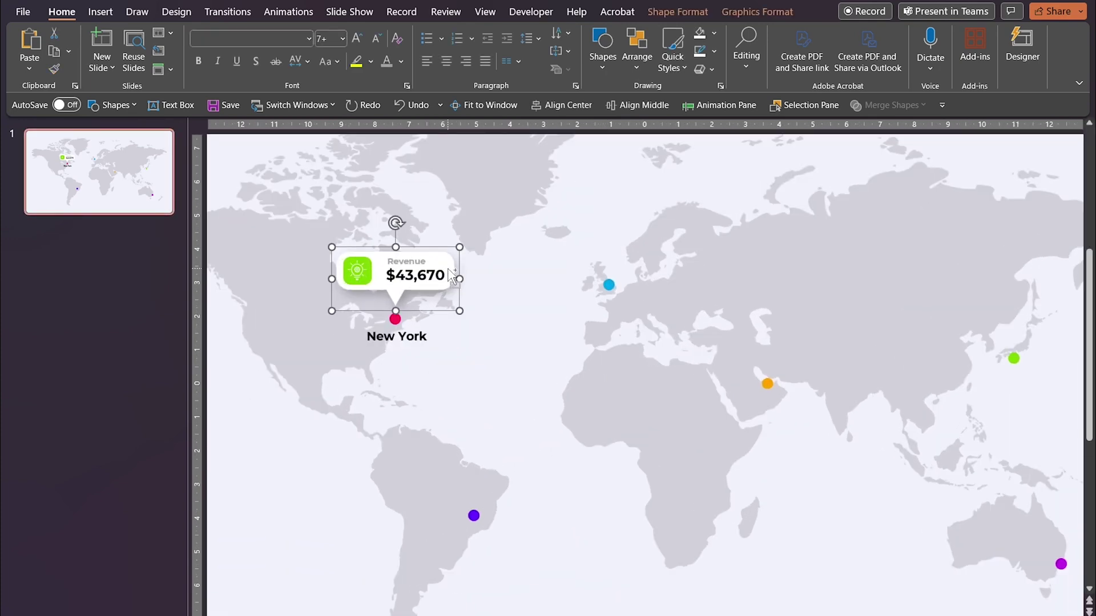
- Copy the Revenue callout above the blue London dot and change its value to $55,290
left_click_drag(451, 274, 645, 251, "ctrl")
left_click(634, 245)
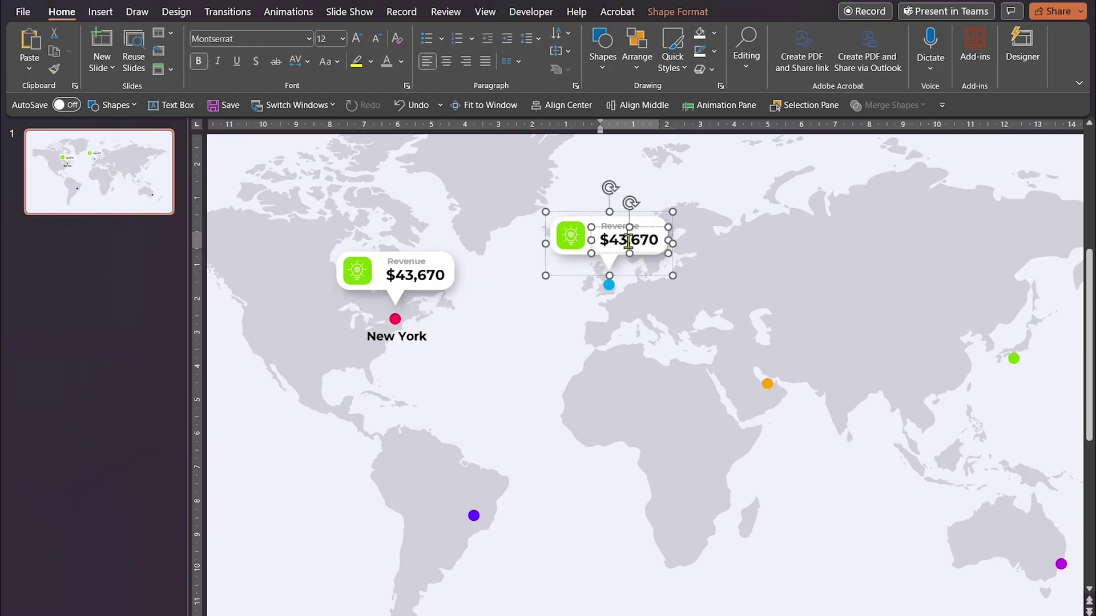
key("ctrl+z")
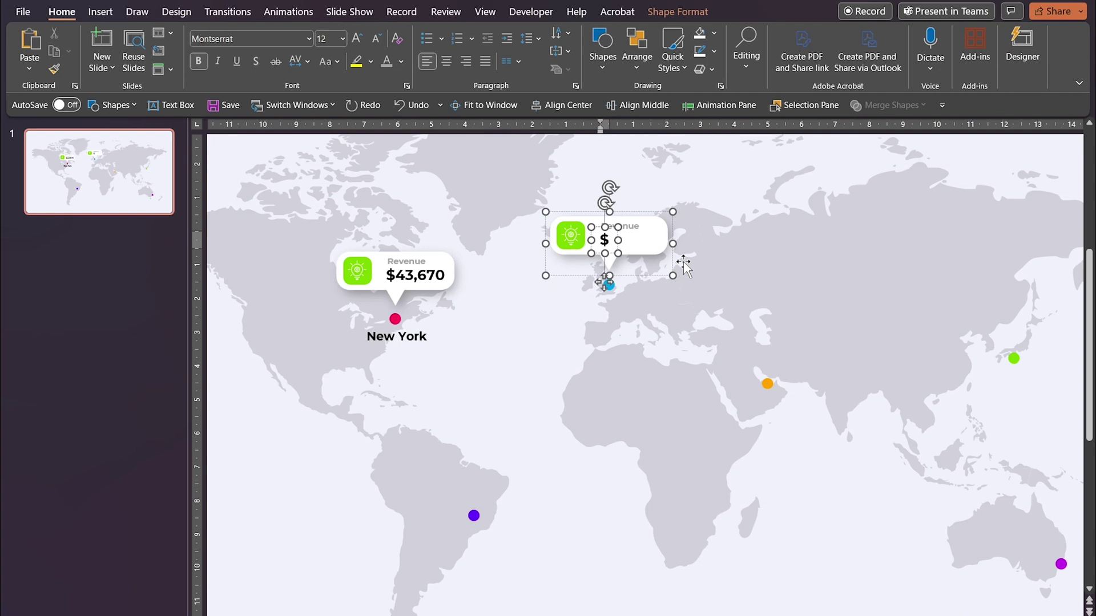
type("55,2")
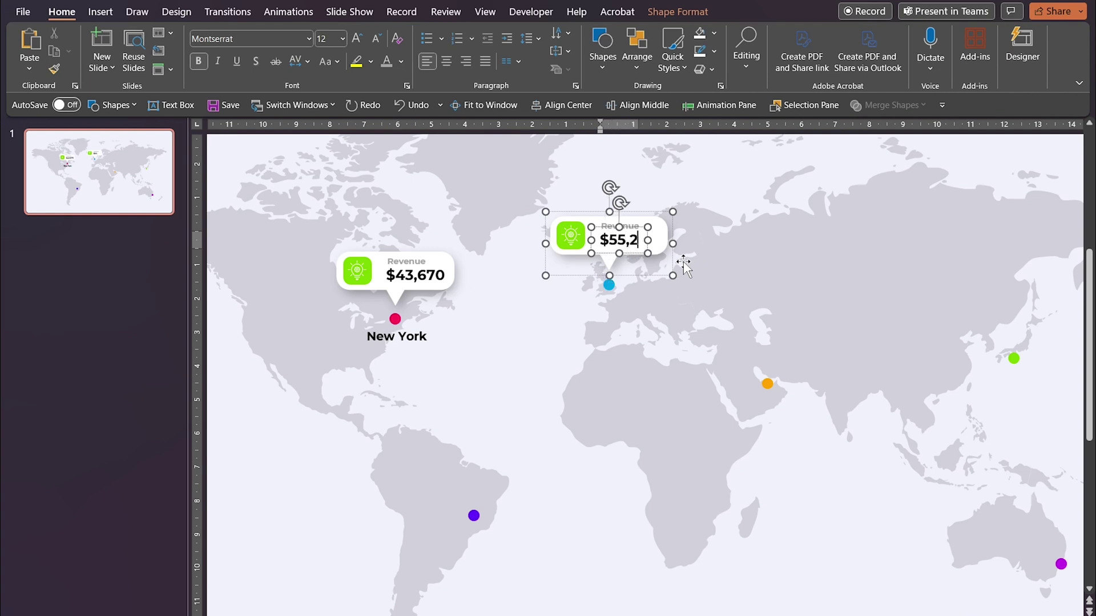
type("90")
left_click(622, 305)
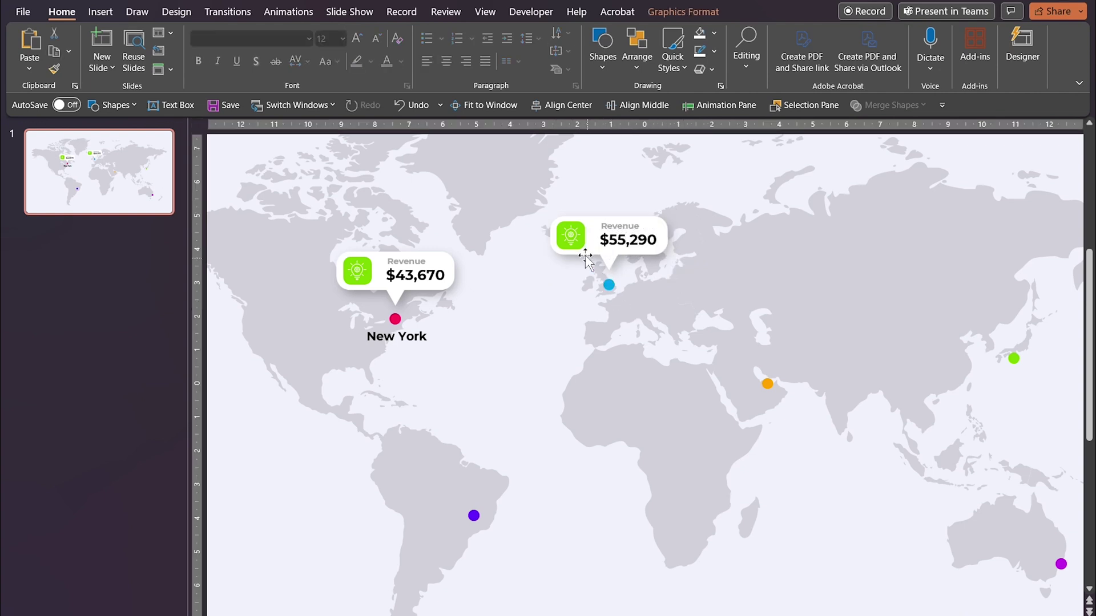
- Replace the new callout's icon with the shop storefront icon from the icon library
left_click(572, 243)
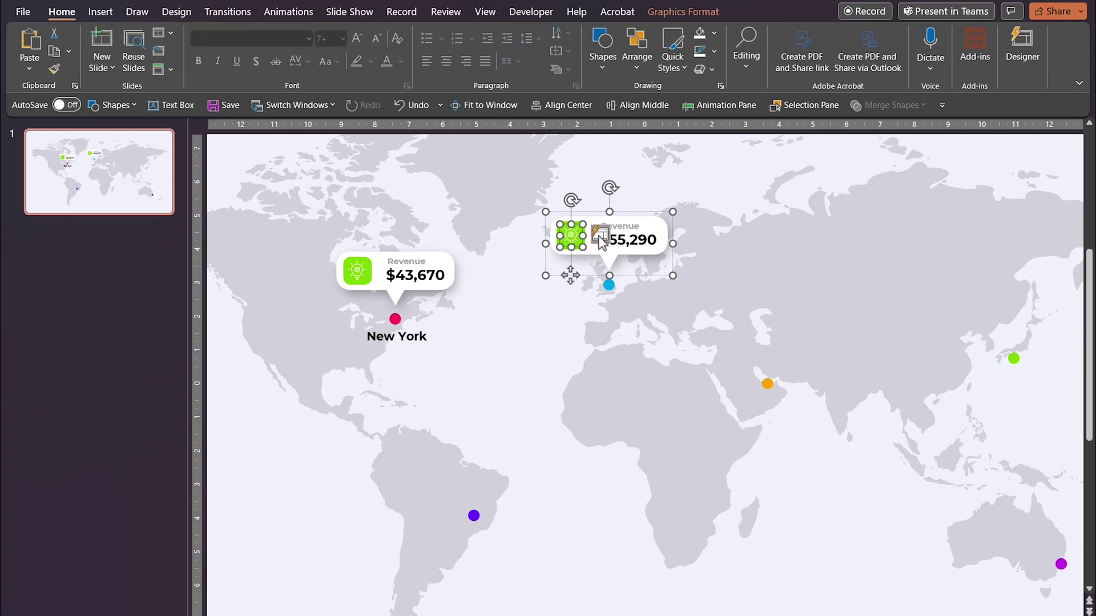
left_click(600, 235)
left_click(881, 315)
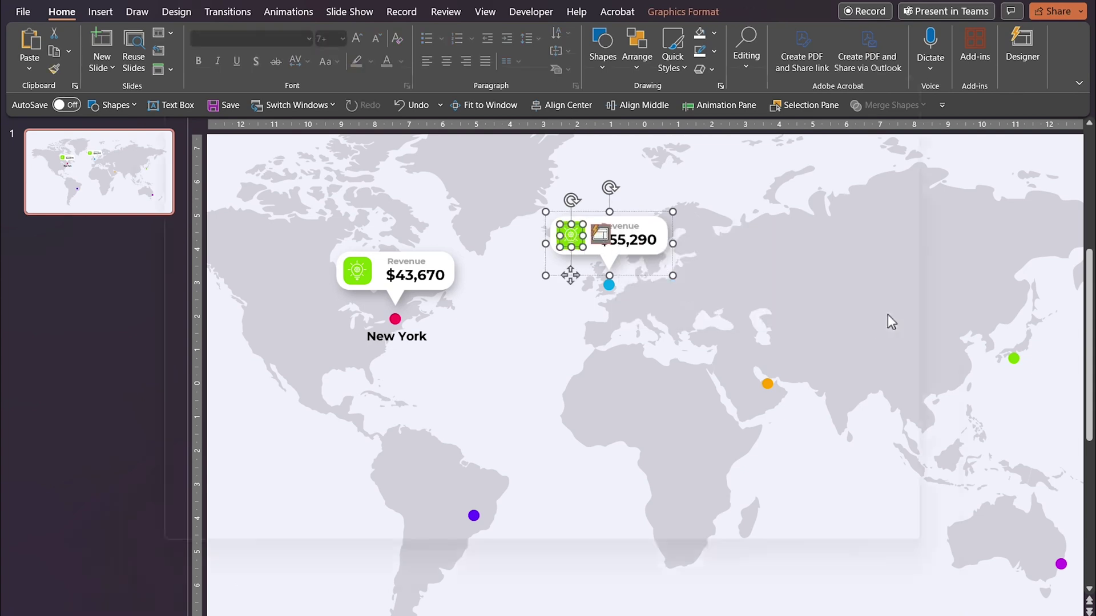
left_click(851, 215)
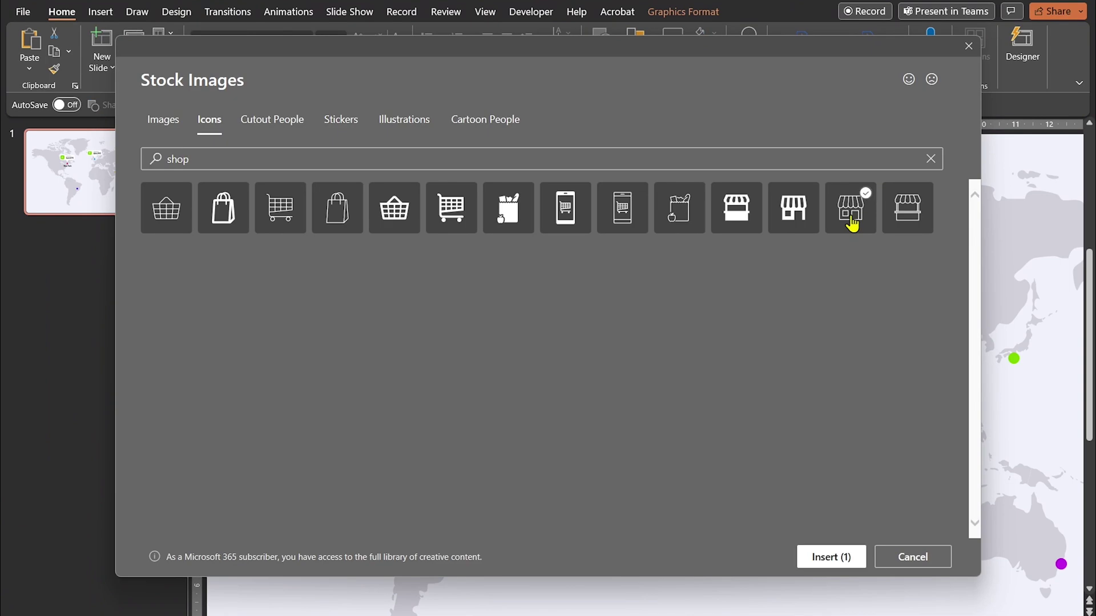
left_click(827, 557)
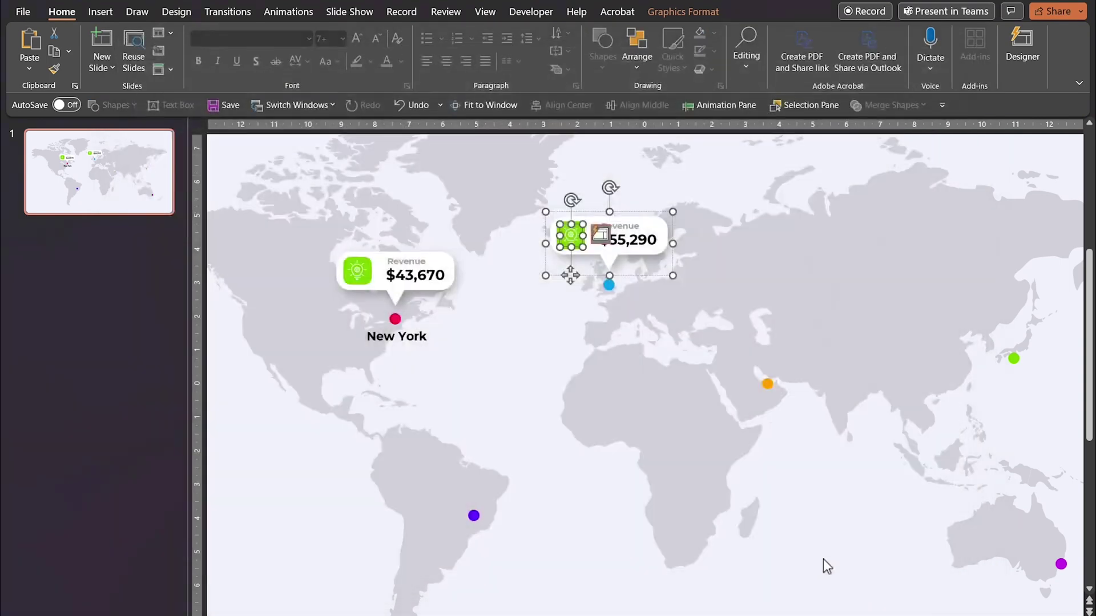
left_click(428, 339)
- Copy the city label under the blue dot, rename it 'London' and centre it beneath the dot
left_click_drag(426, 351, 630, 319)
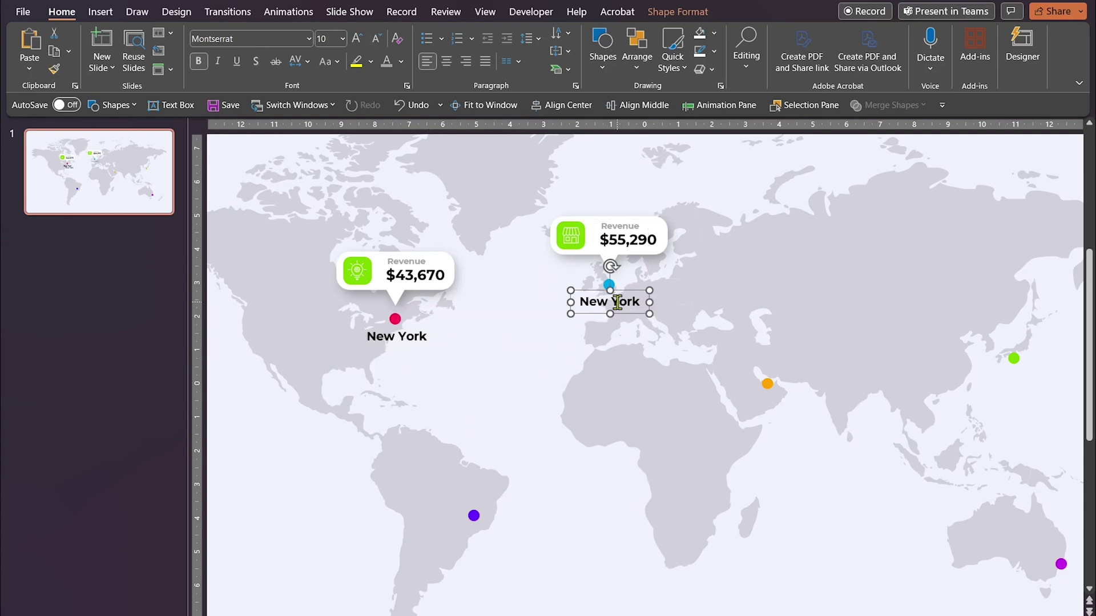
key("ctrl+a")
type("London")
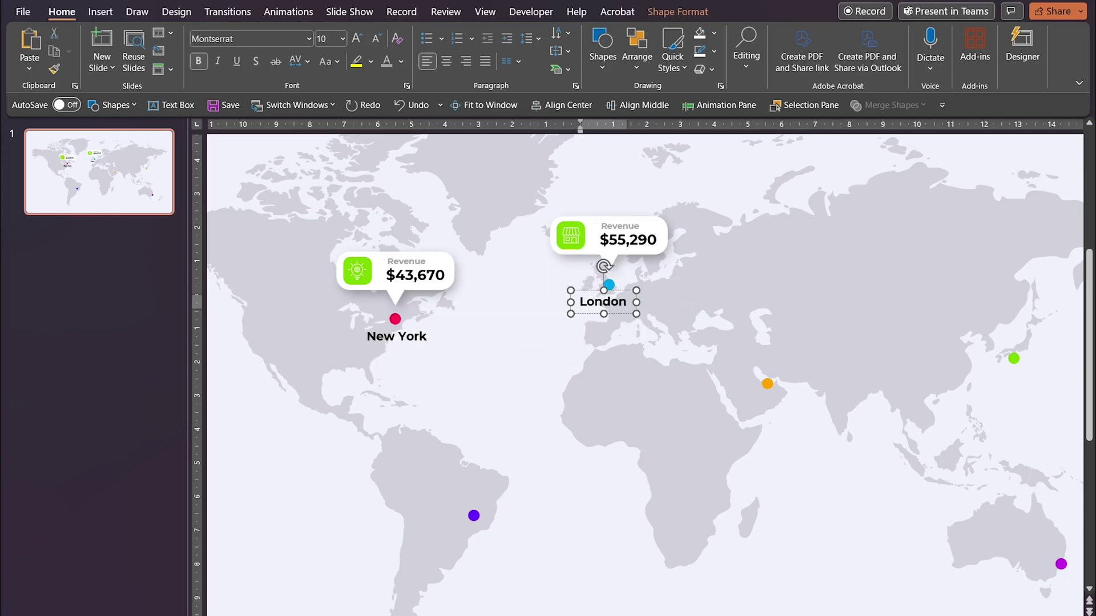
left_click_drag(608, 314, 613, 314)
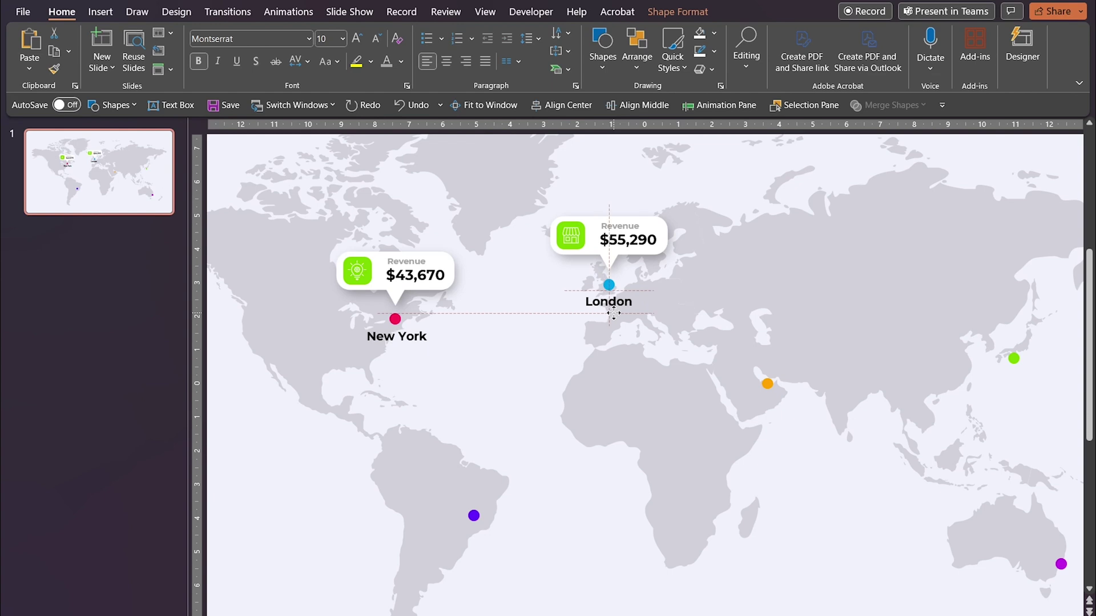
left_click(523, 351)
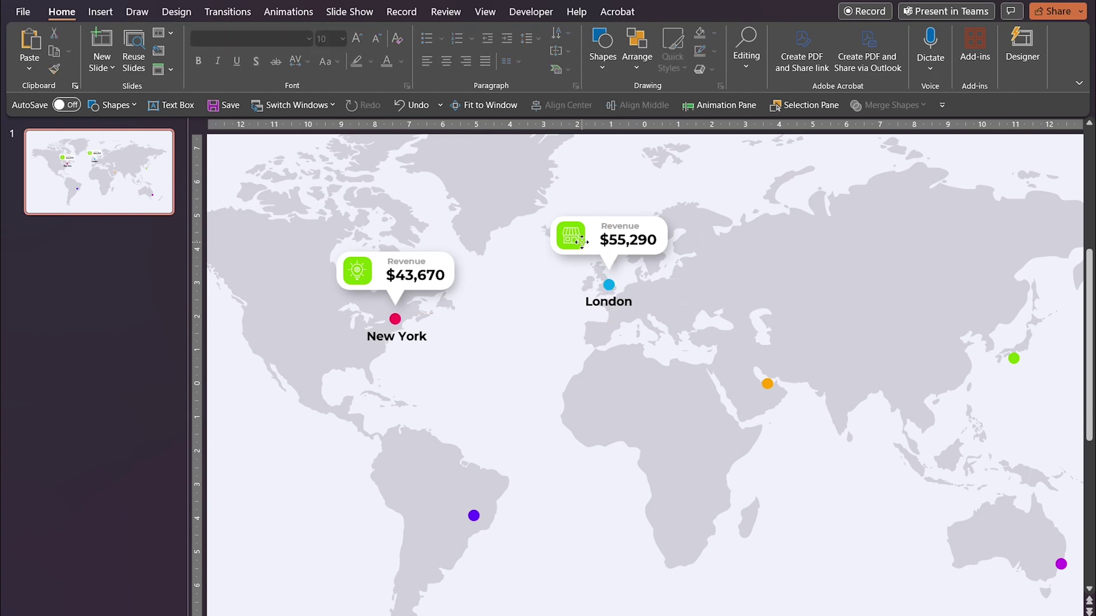
left_click(582, 243)
- Fill the London callout's icon square with crimson from Recent Colors instead of green
left_click(582, 245)
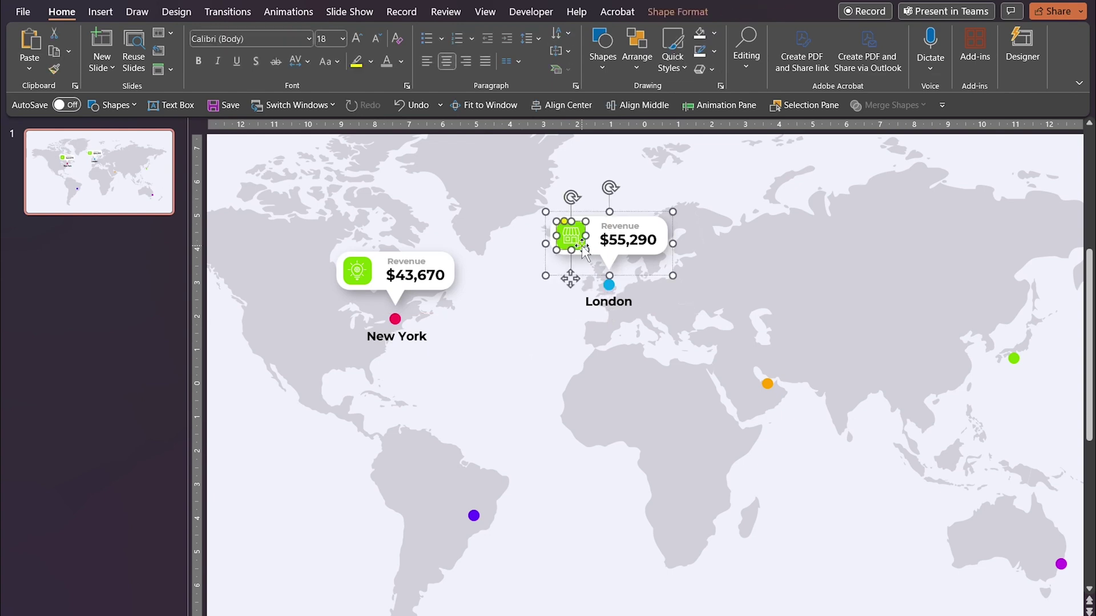
left_click(672, 18)
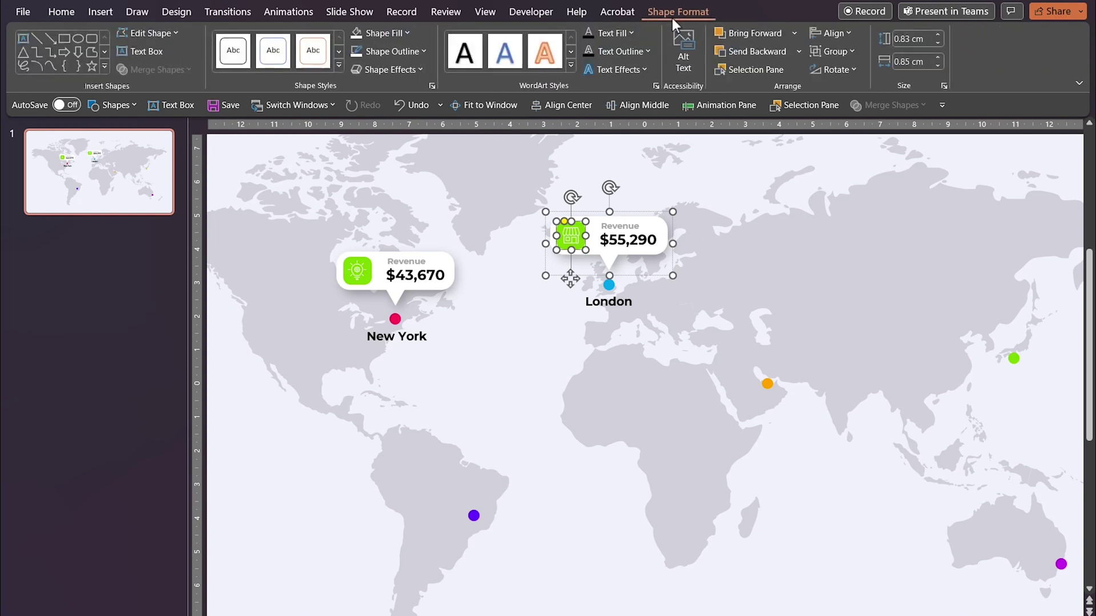
left_click(408, 33)
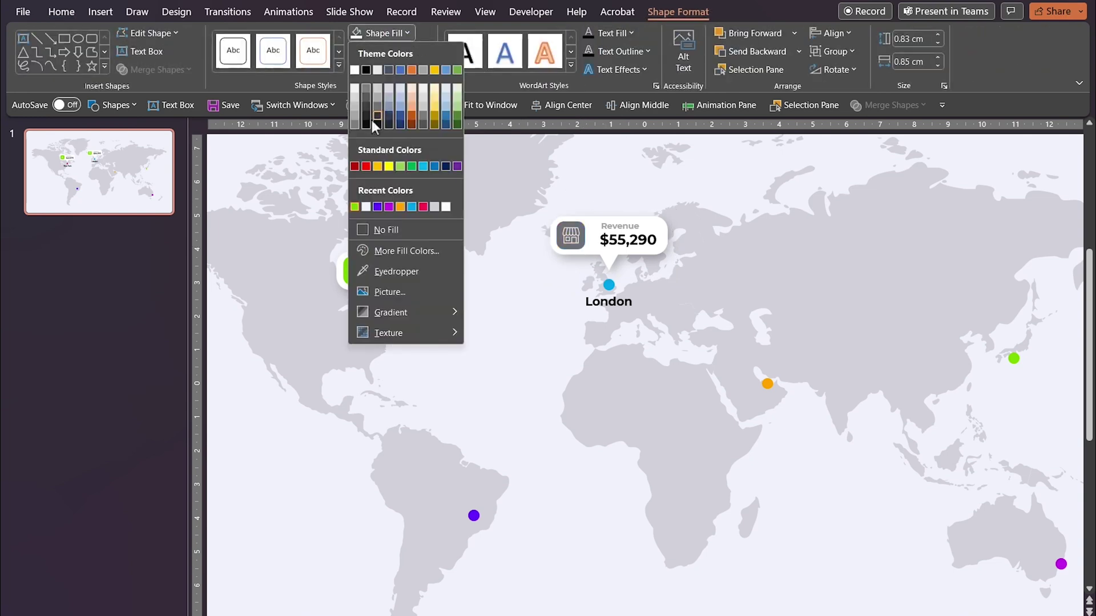
left_click(422, 209)
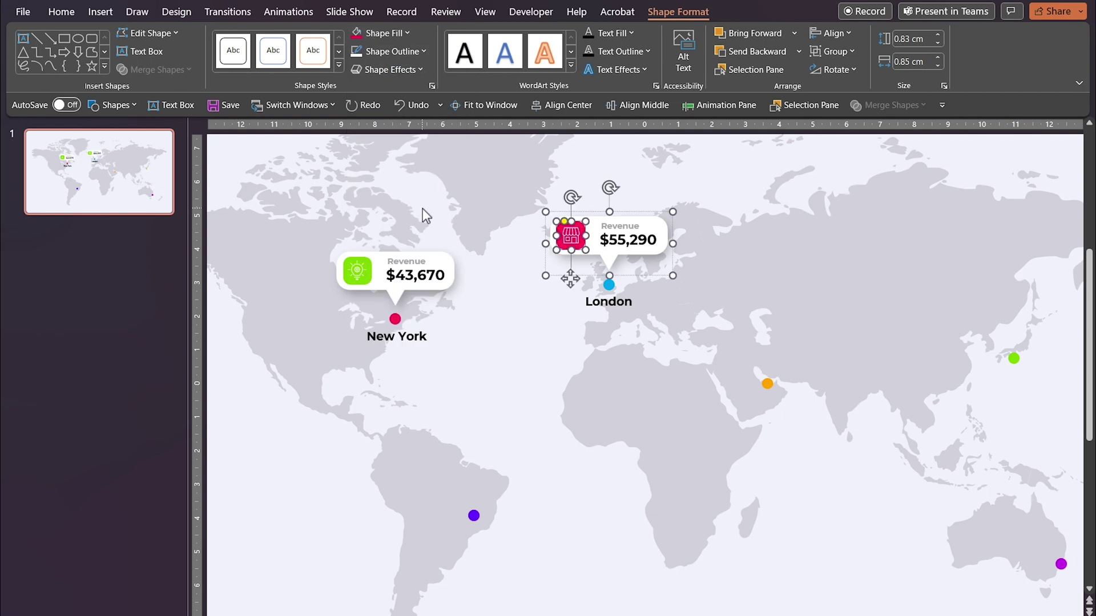
left_click(542, 321)
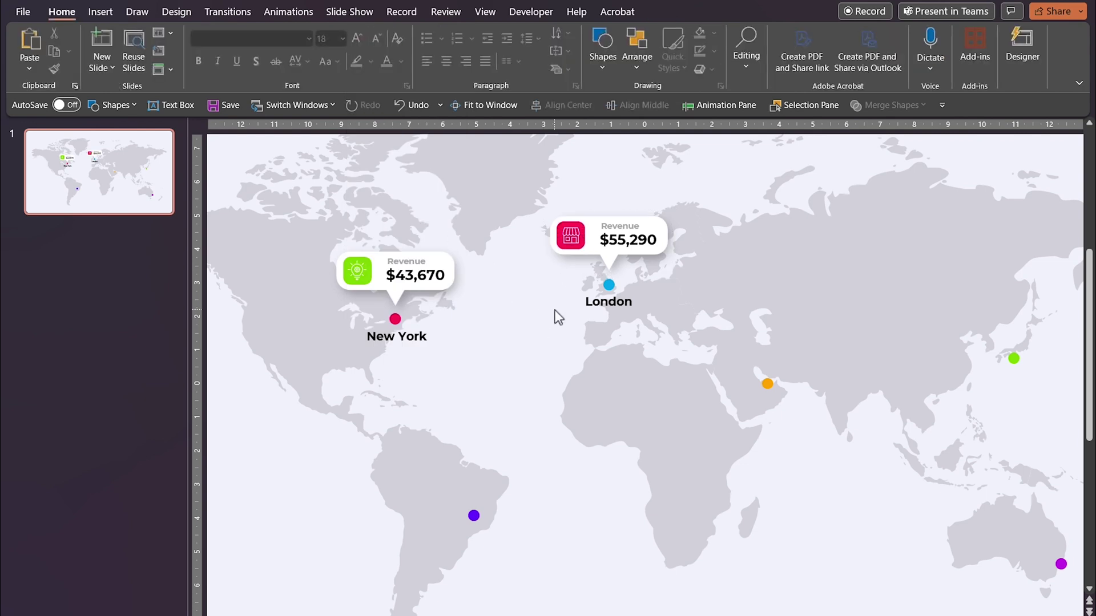
left_click(663, 240)
- Copy the London callout toward Dubai for the remaining cities' revenue callouts
mouse_move(663, 241)
left_mouse_down("ctrl")
mouse_move(775, 304)
mouse_move(803, 352)
left_mouse_up("ctrl")
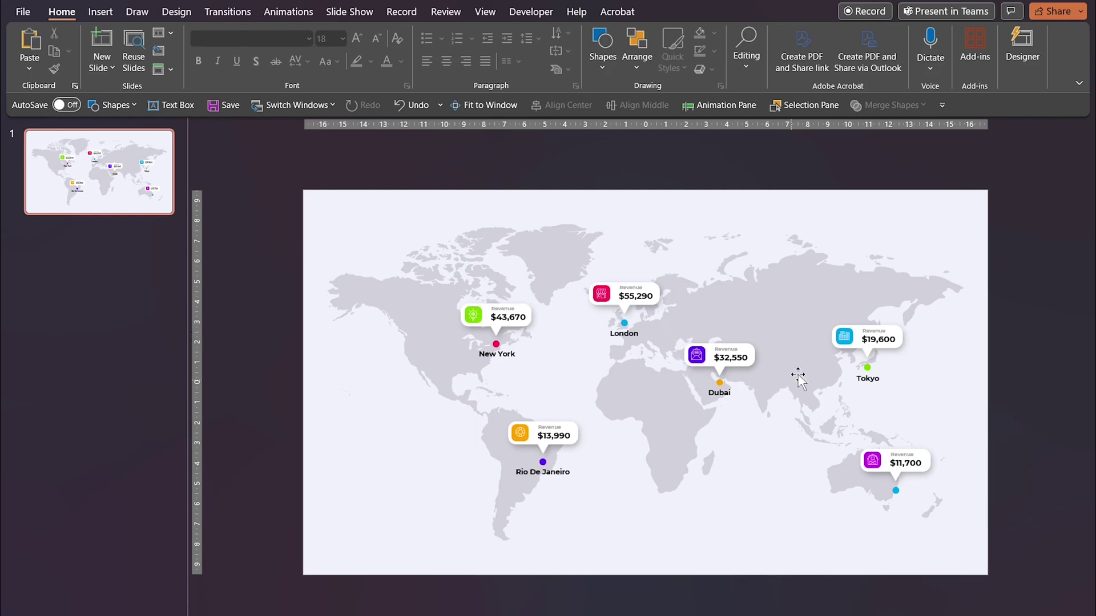
scroll(772, 492, "up", 2)
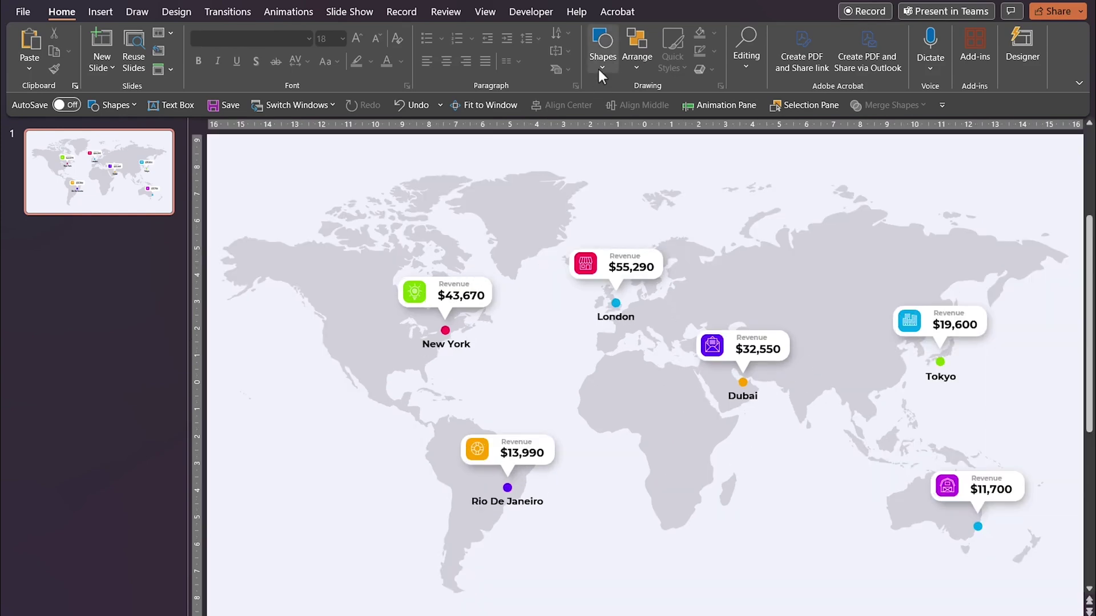
left_click(603, 52)
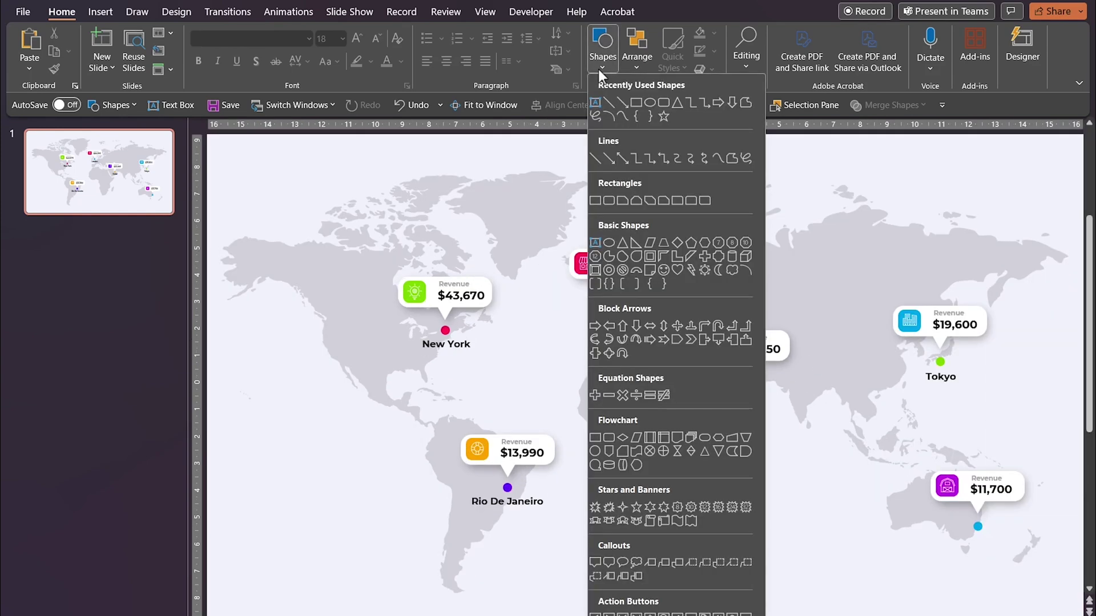
- Draw a Curve shape from the Dubai dot through London ending at New York
left_click(620, 117)
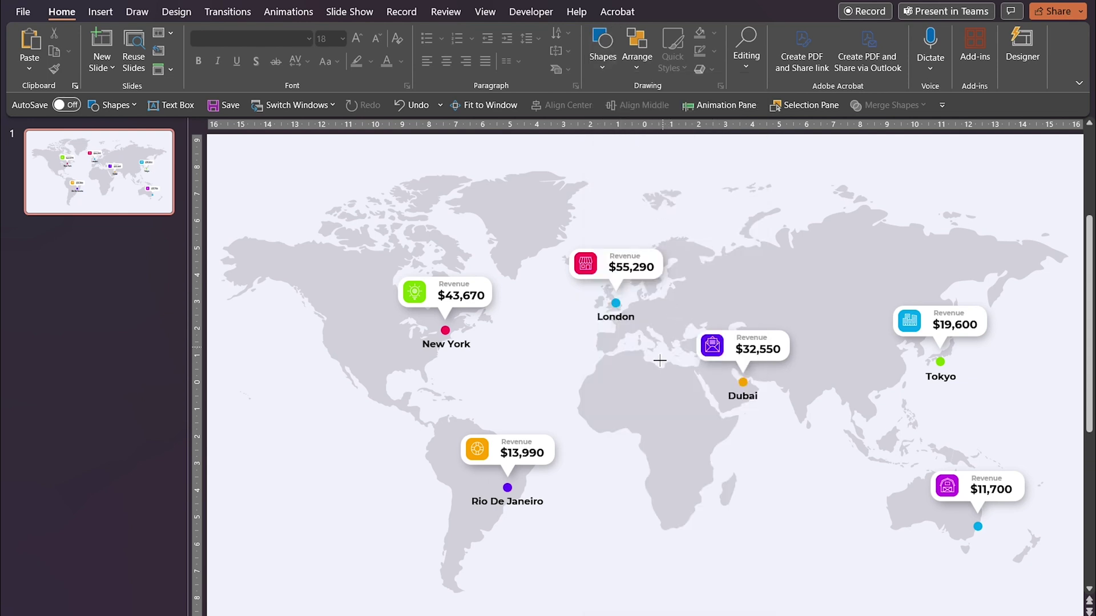
left_click(741, 383)
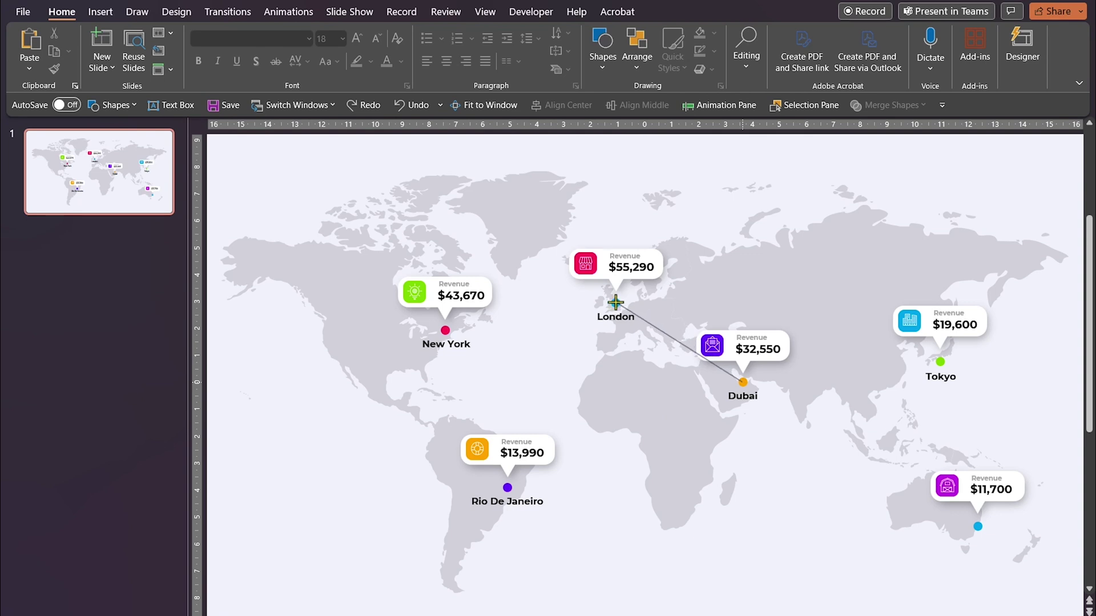
left_click(614, 302)
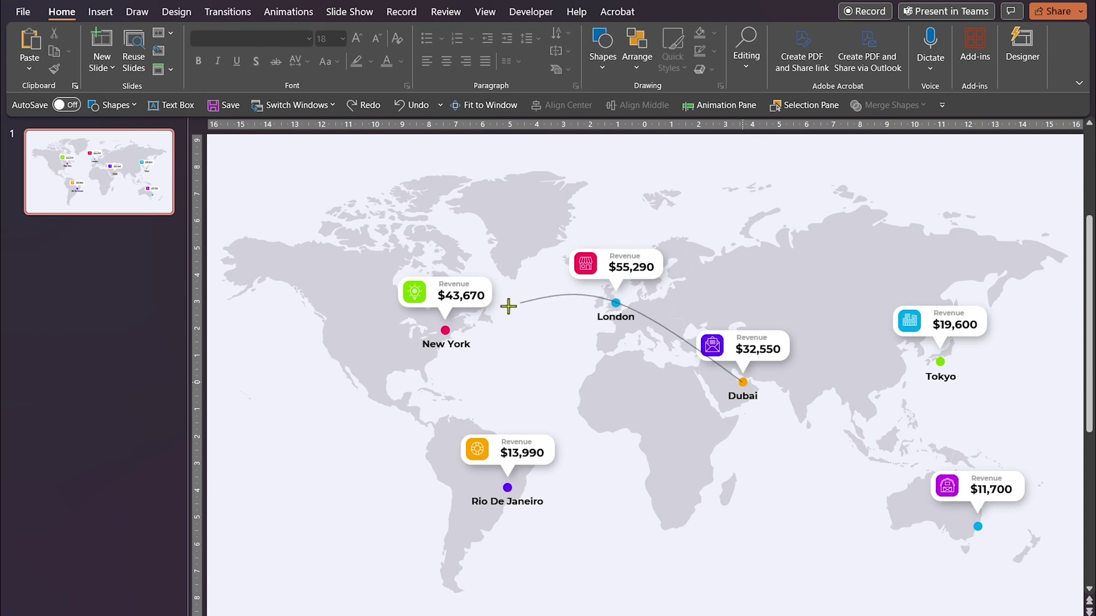
double_click(446, 330)
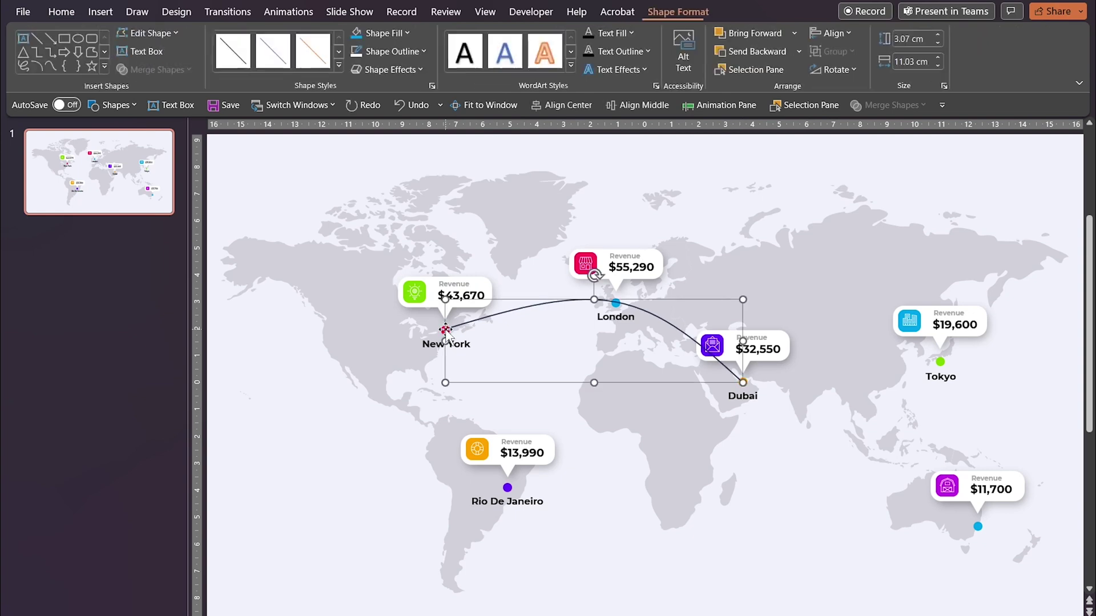
left_click(798, 461)
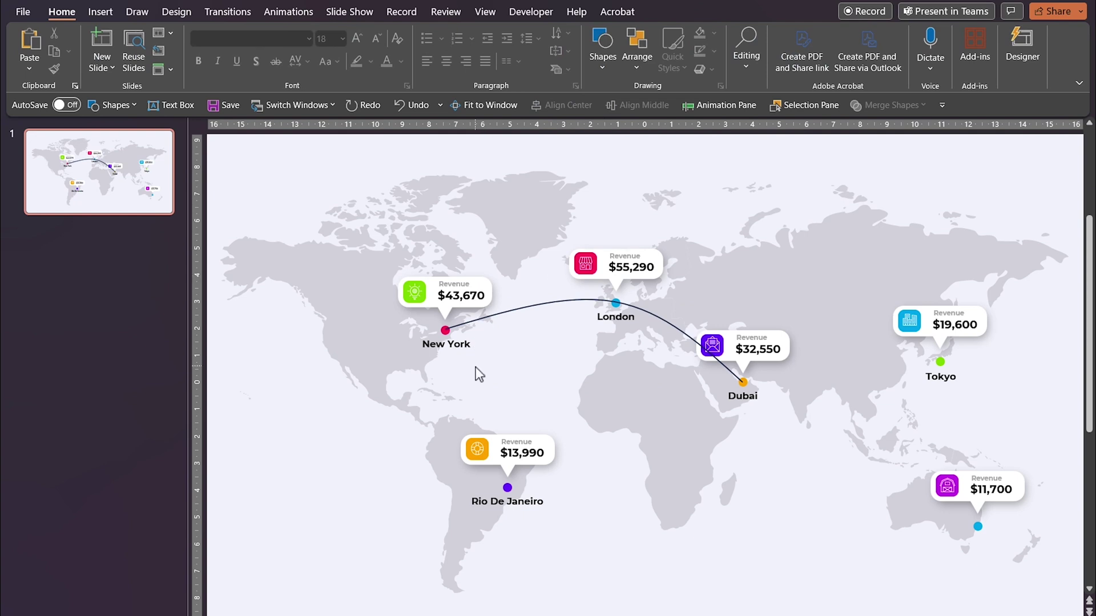
- Draw a second curve from the Australian dot through Dubai to Rio De Janeiro
left_click(601, 50)
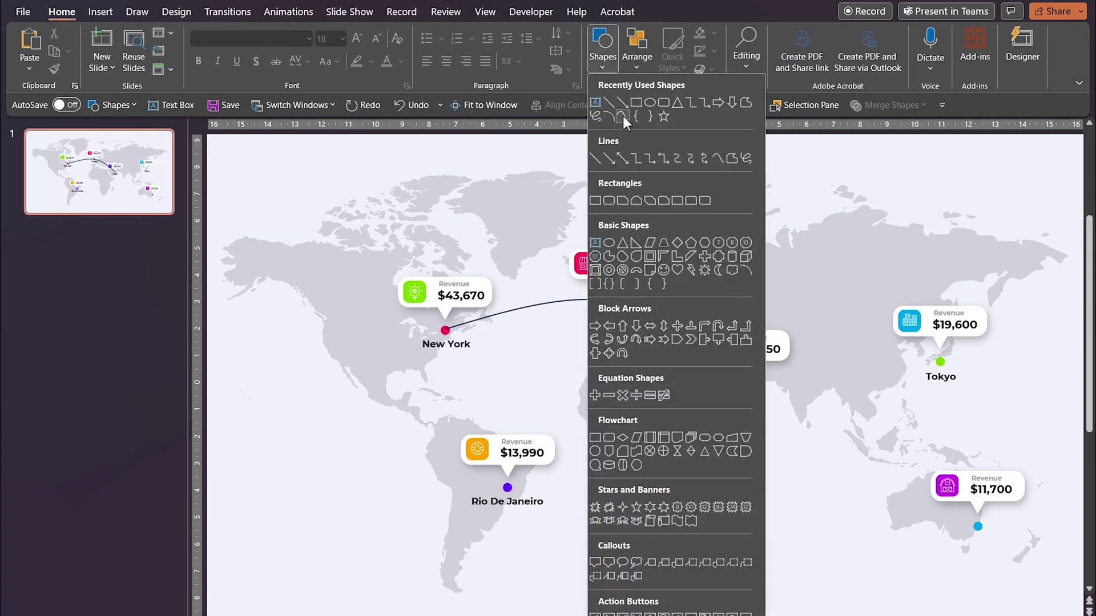
left_click(623, 115)
left_click(977, 525)
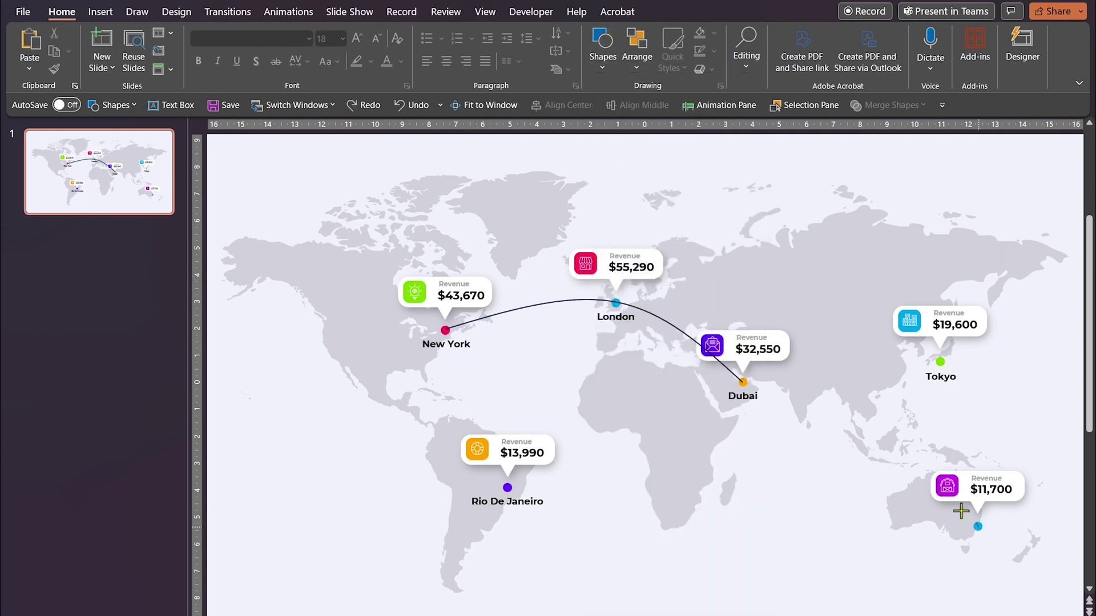
left_click(742, 383)
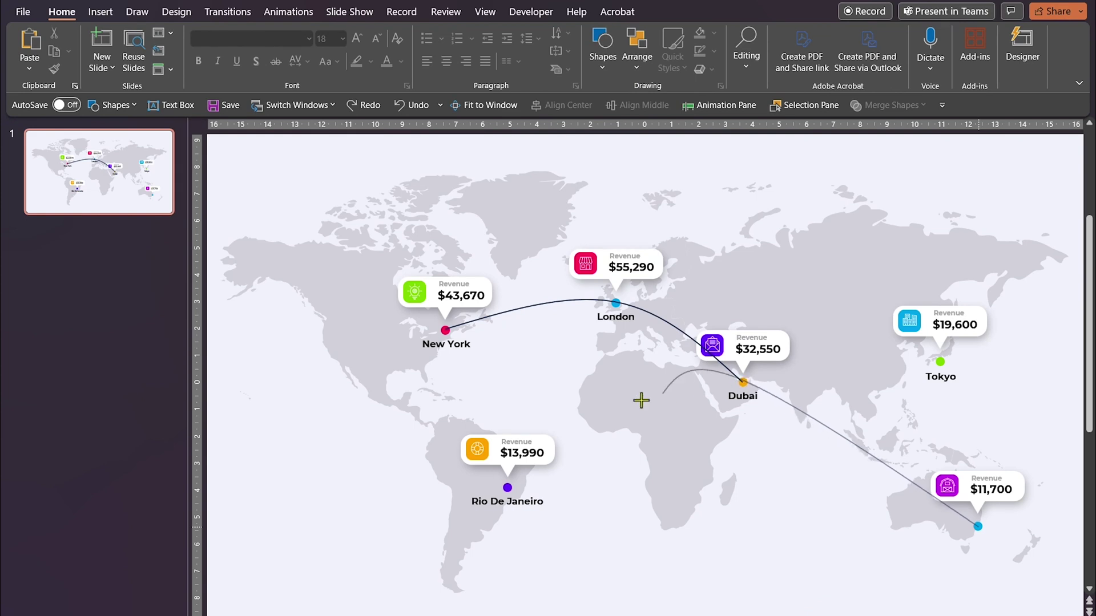
double_click(508, 488)
left_click(847, 578)
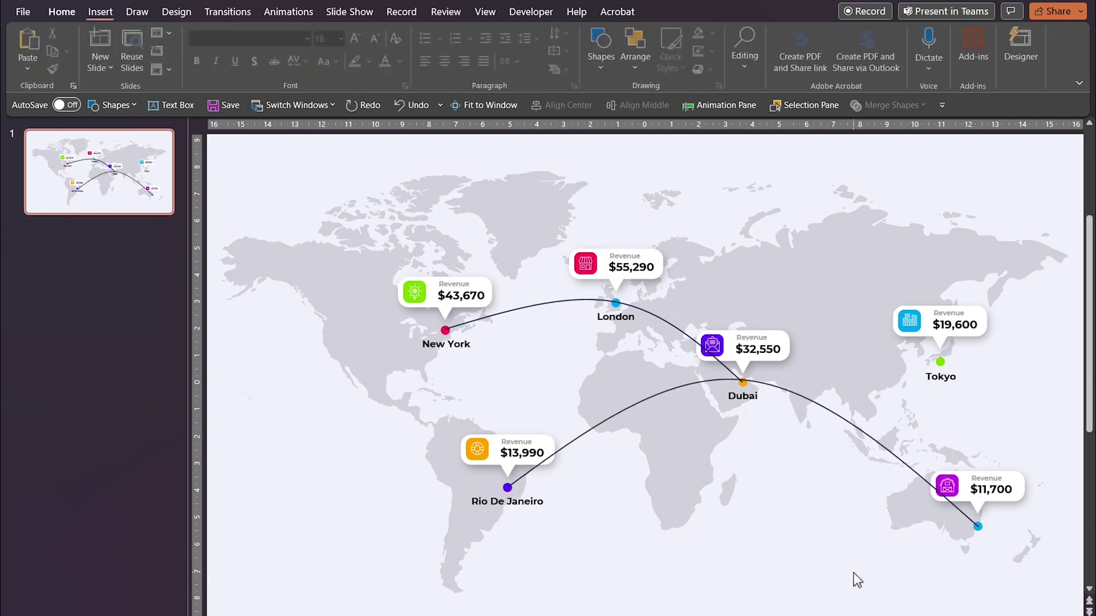
- Draw a third curve arcing from the Tokyo dot to the Dubai dot
left_click(614, 67)
left_click(624, 117)
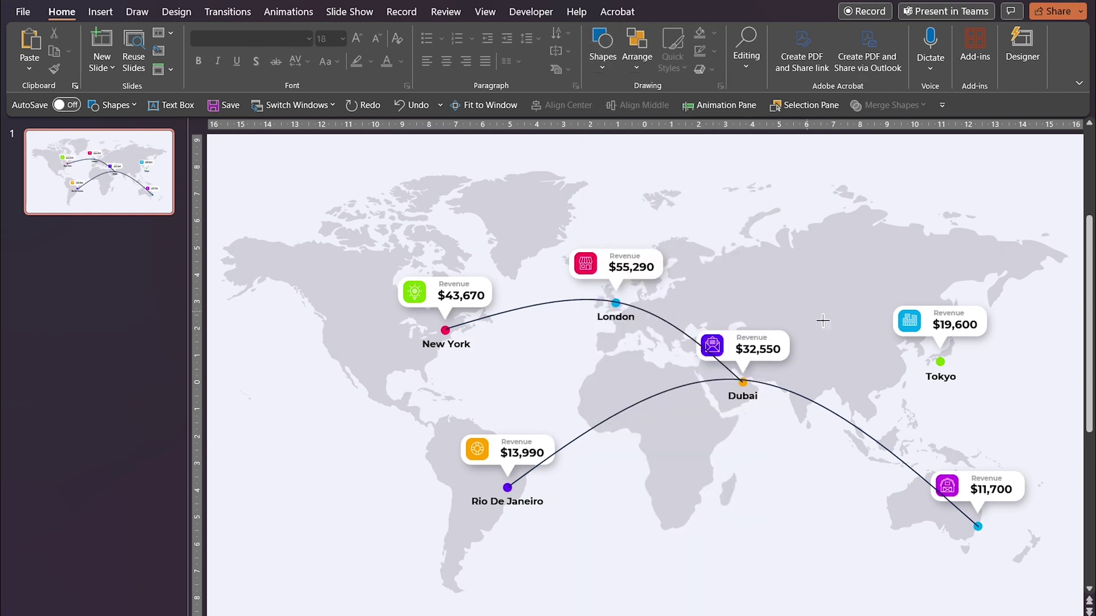
left_click(940, 363)
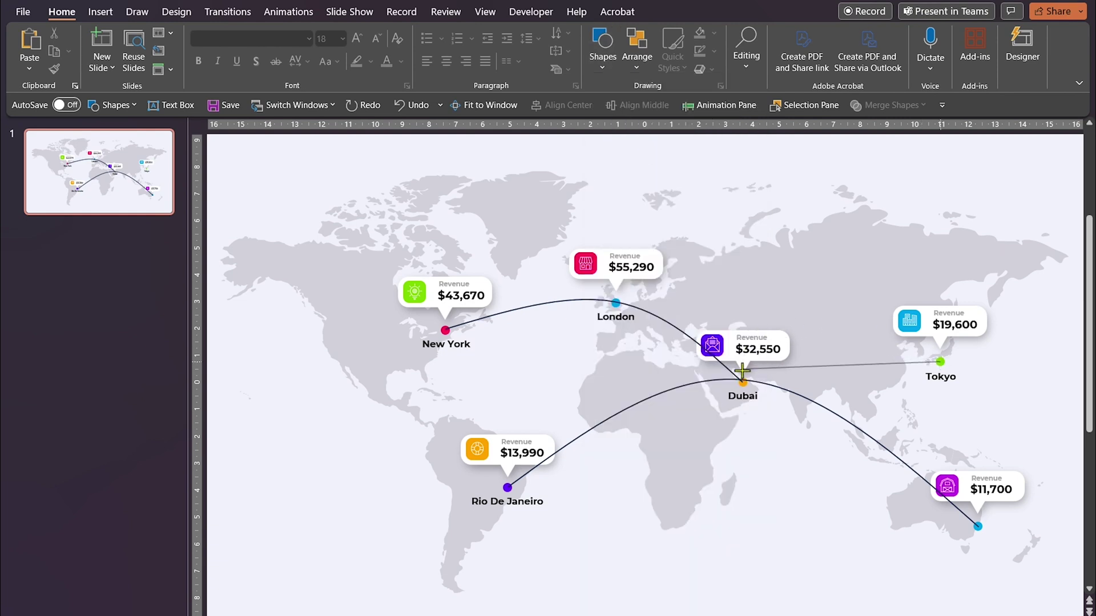
left_click(824, 323)
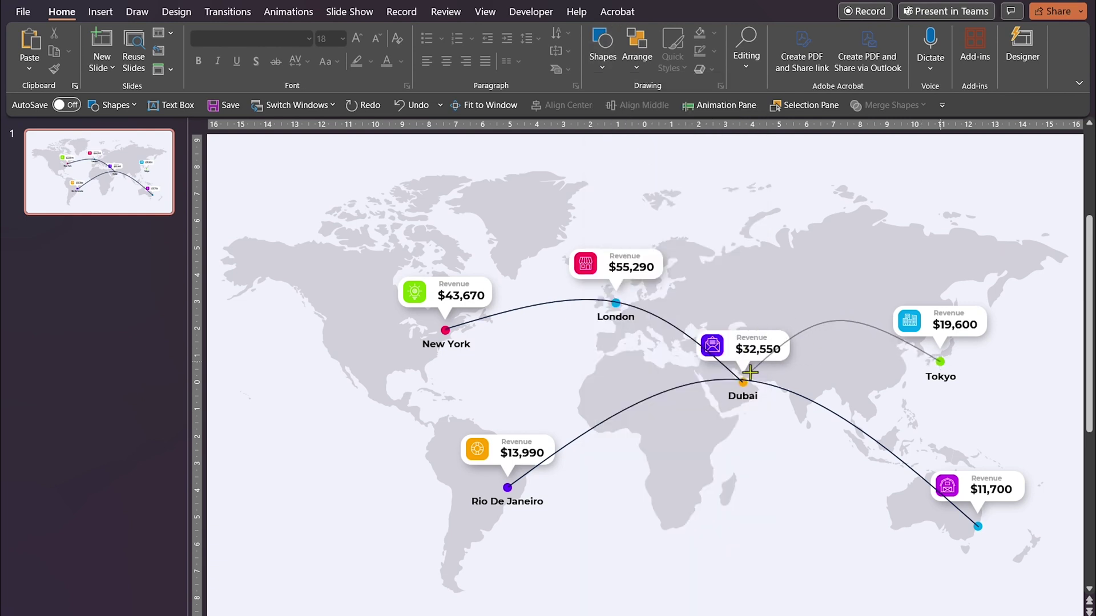
double_click(742, 381)
left_click(818, 501)
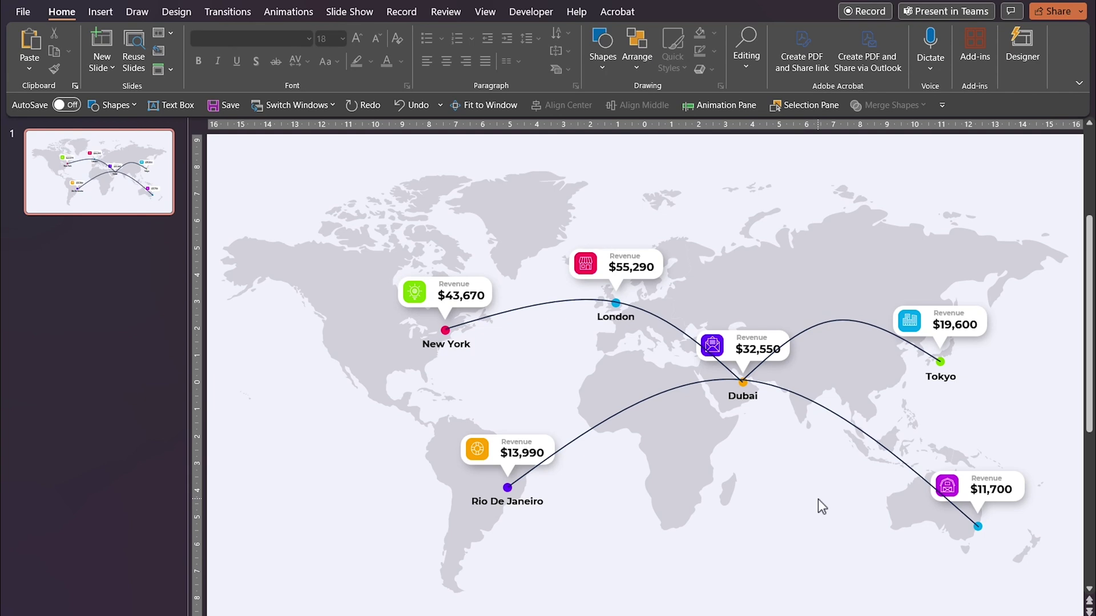
left_click(445, 330)
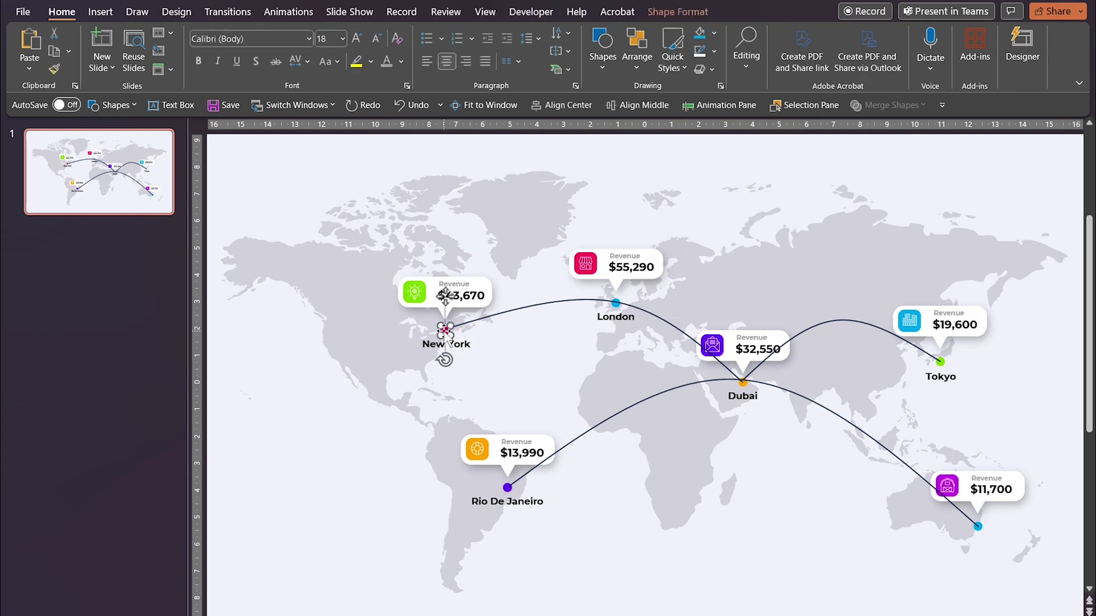
- Bring all six city dots (New York, London, Dubai, Tokyo, Australia, Rio) in front of the curves
left_click(635, 68)
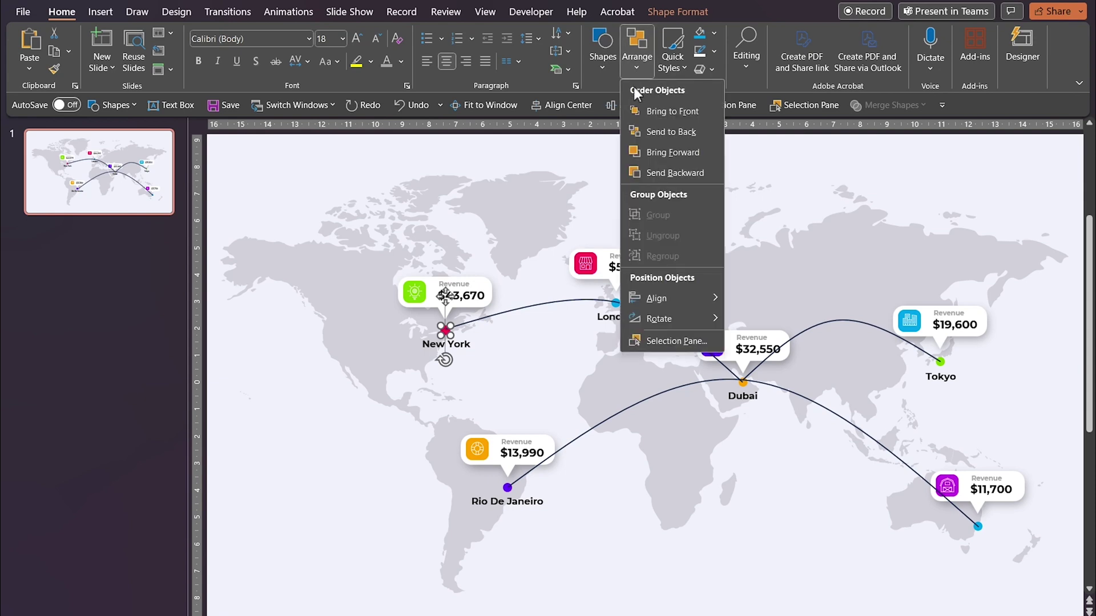
left_click(652, 111)
left_click(614, 303)
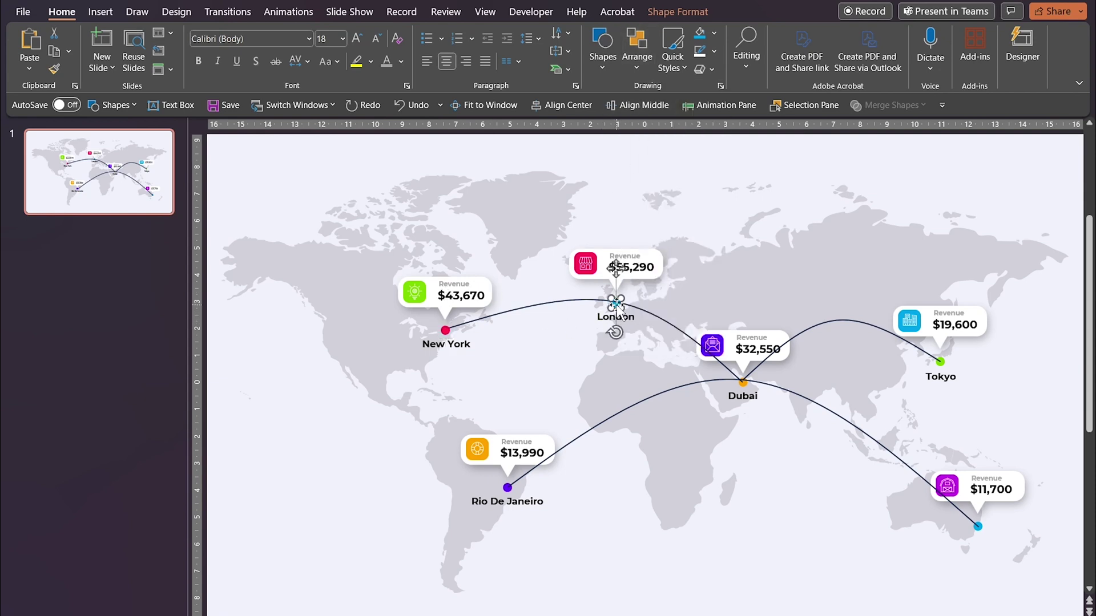
left_click(637, 62)
left_click(652, 110)
left_click(743, 382)
left_click(638, 62)
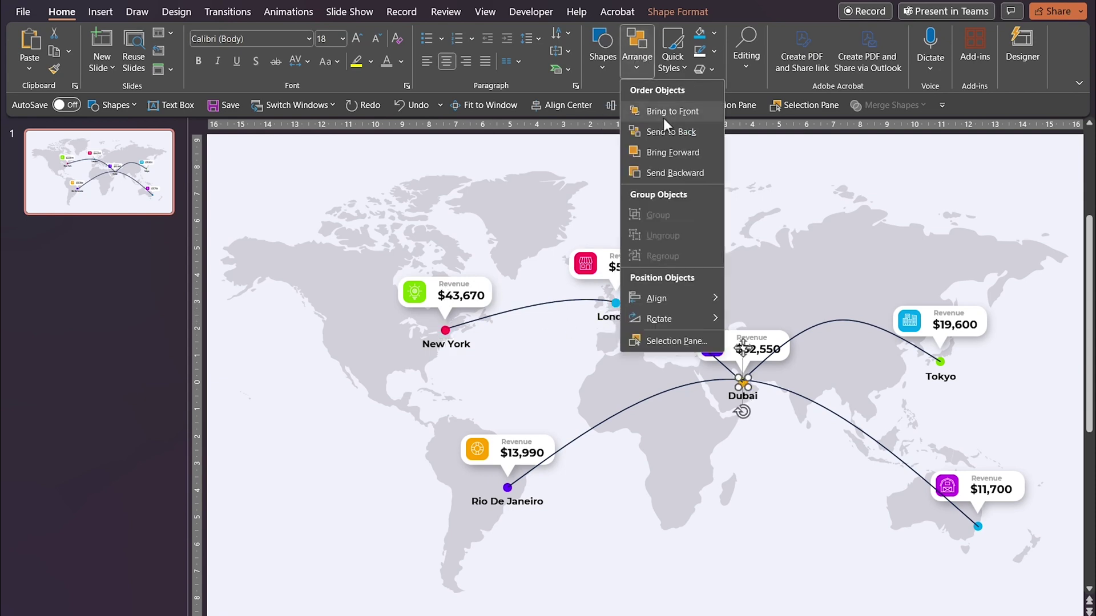
left_click(651, 110)
left_click(940, 361)
left_click(637, 62)
left_click(652, 111)
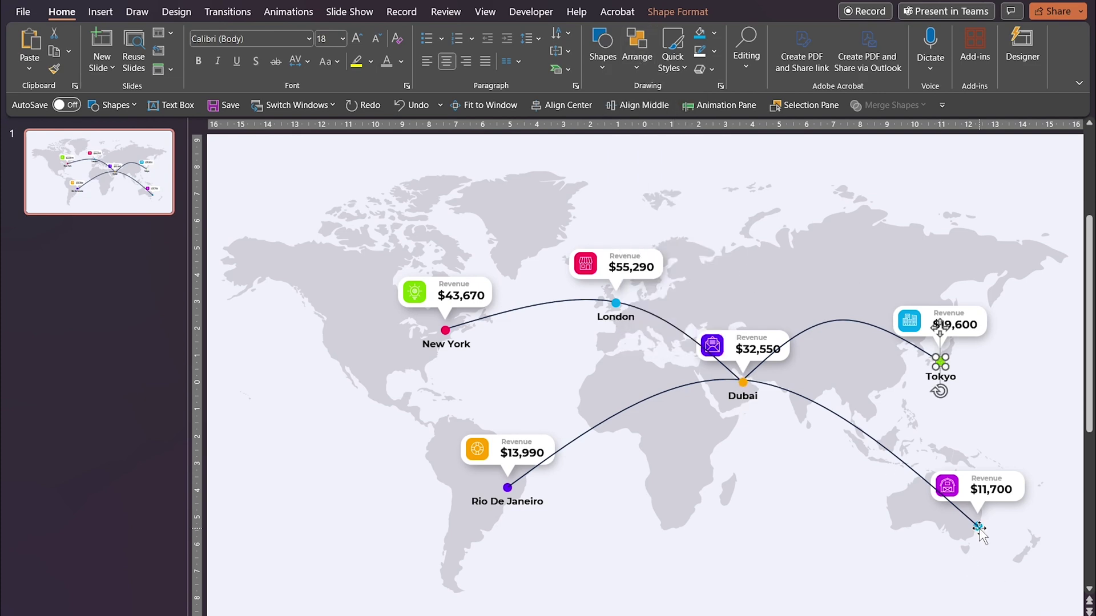
left_click(977, 526)
left_click(638, 62)
left_click(651, 111)
left_click(506, 487)
left_click(637, 63)
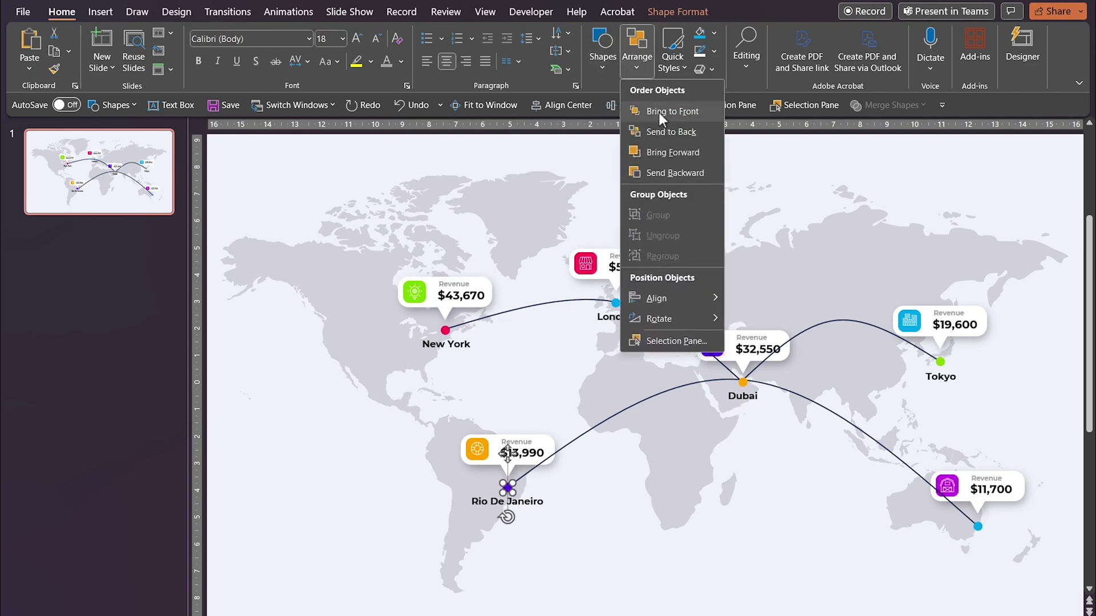
left_click(652, 110)
left_click(797, 525)
- Bring the Dubai, Tokyo, $11,700 and Rio De Janeiro revenue callouts to the front as well
left_click(754, 343)
left_click(638, 62)
left_click(652, 110)
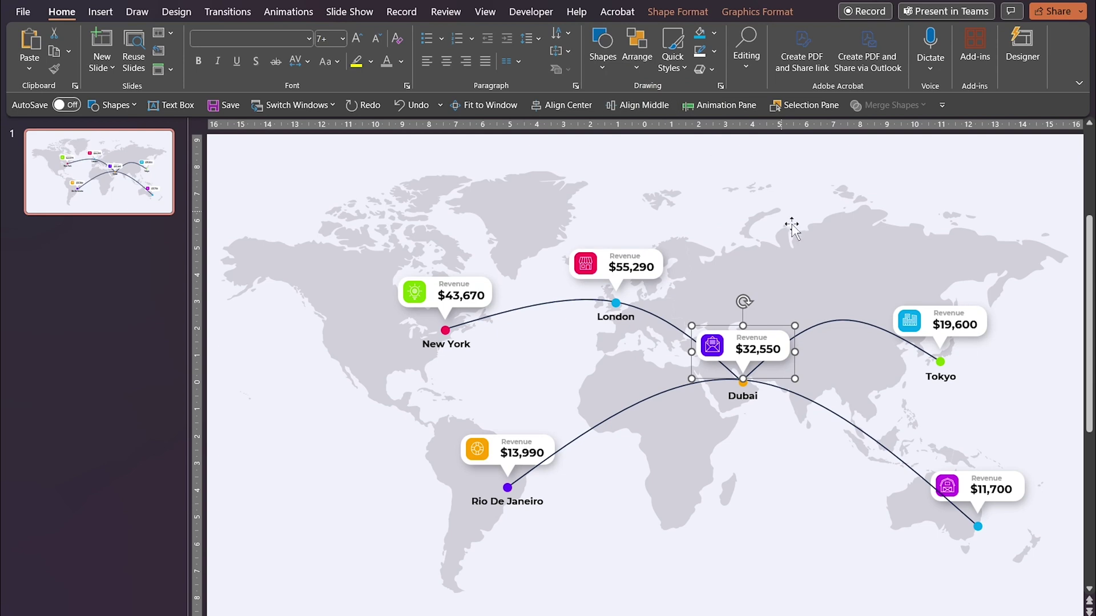
left_click(936, 329)
left_click(637, 62)
left_click(652, 111)
left_click(1002, 496)
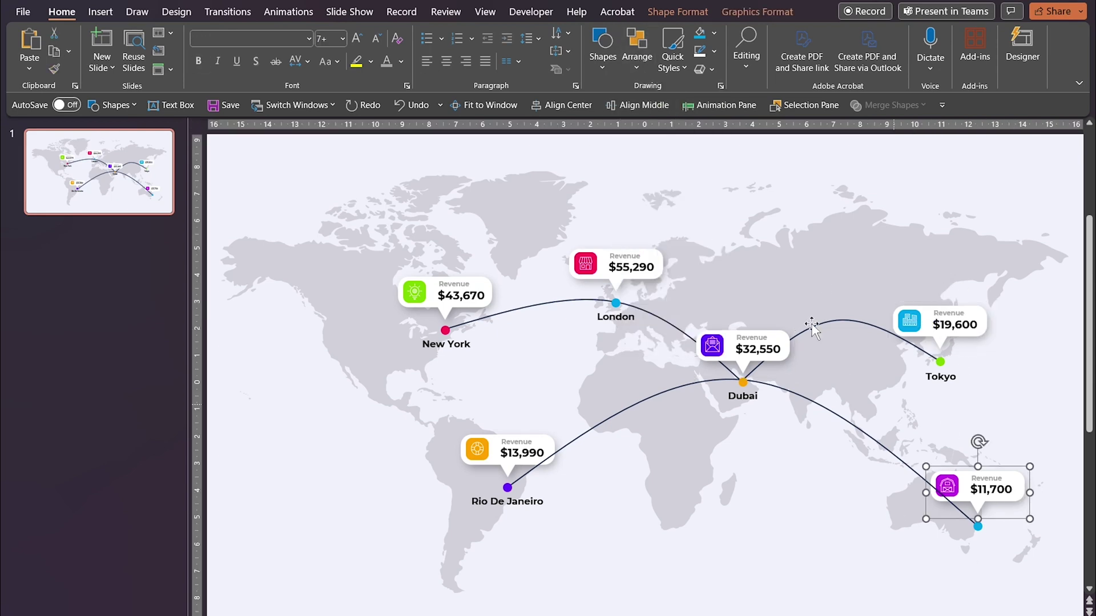
left_click(637, 62)
left_click(658, 112)
left_click(544, 450)
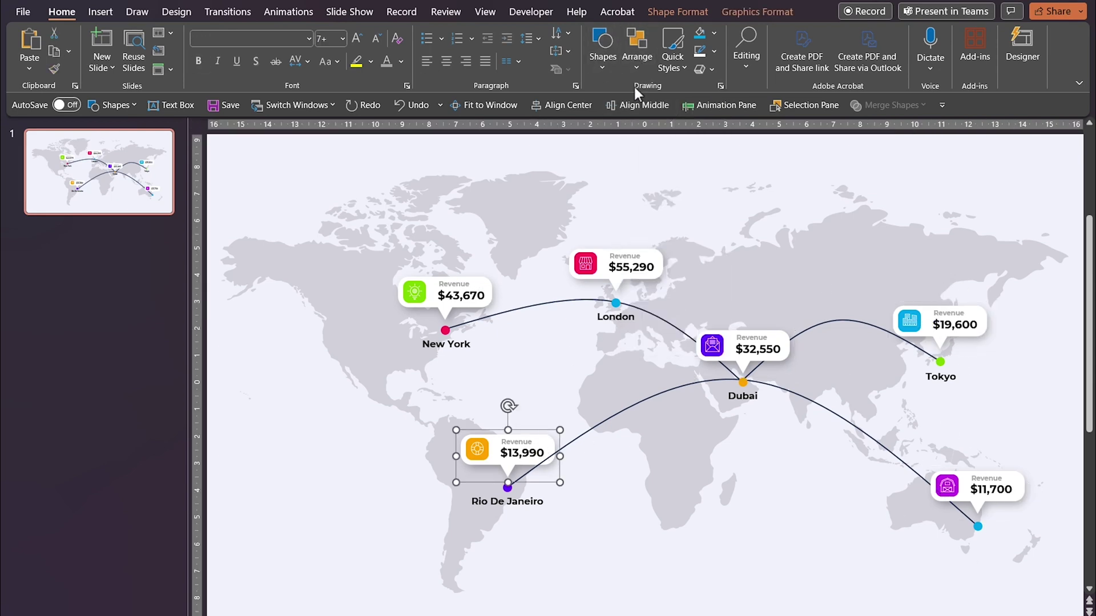
left_click(637, 62)
left_click(659, 111)
left_click(505, 392)
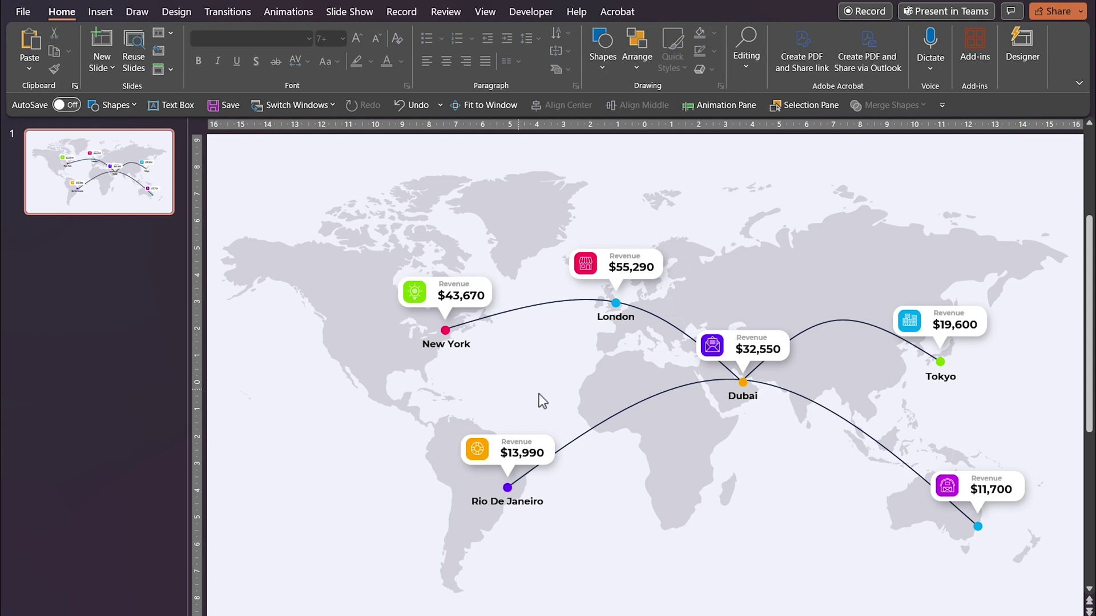
right_click(826, 409)
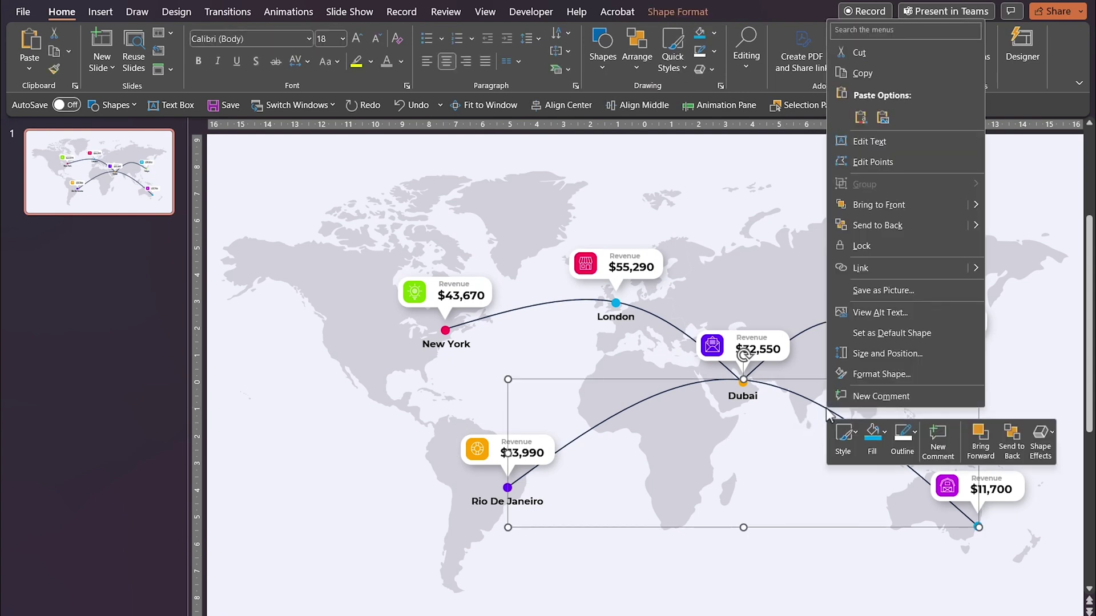
- In Format Shape, switch the arc to a gradient line with a pink first stop
left_click(873, 376)
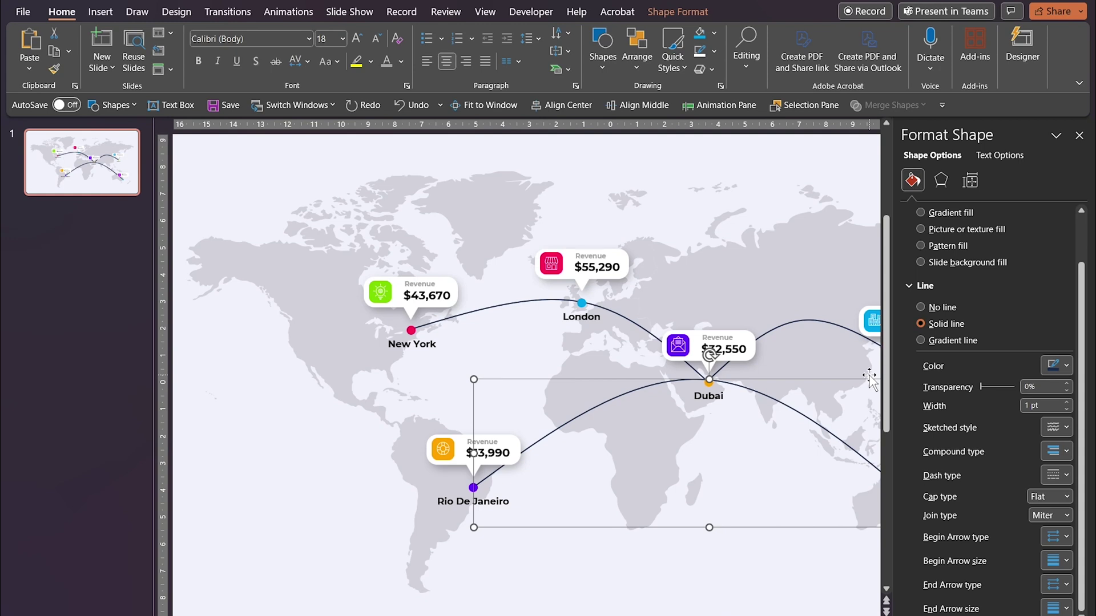
left_click(920, 339)
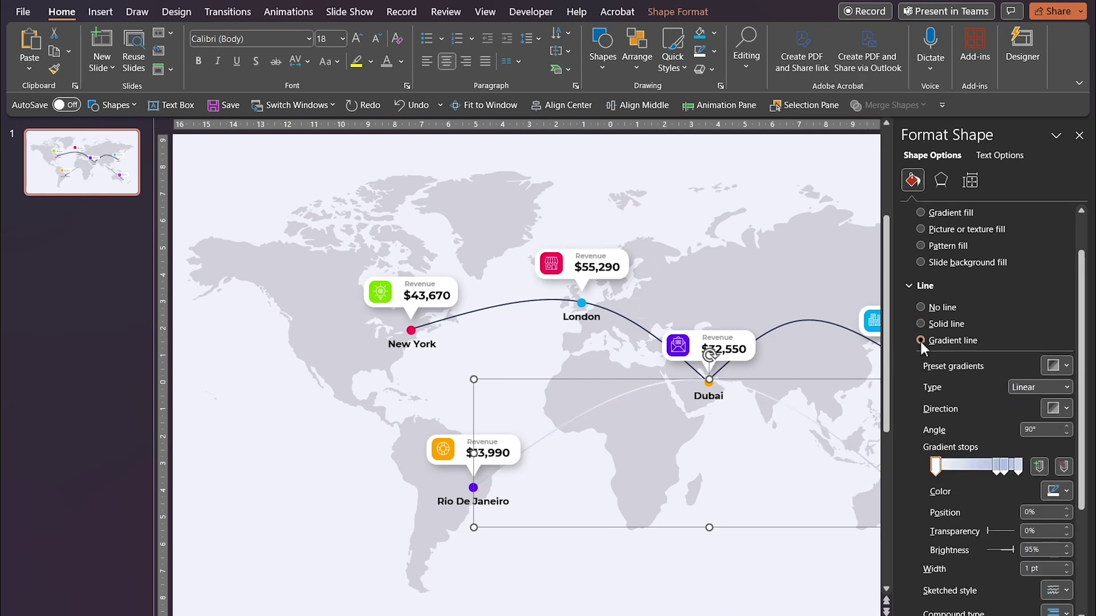
left_click(1003, 470)
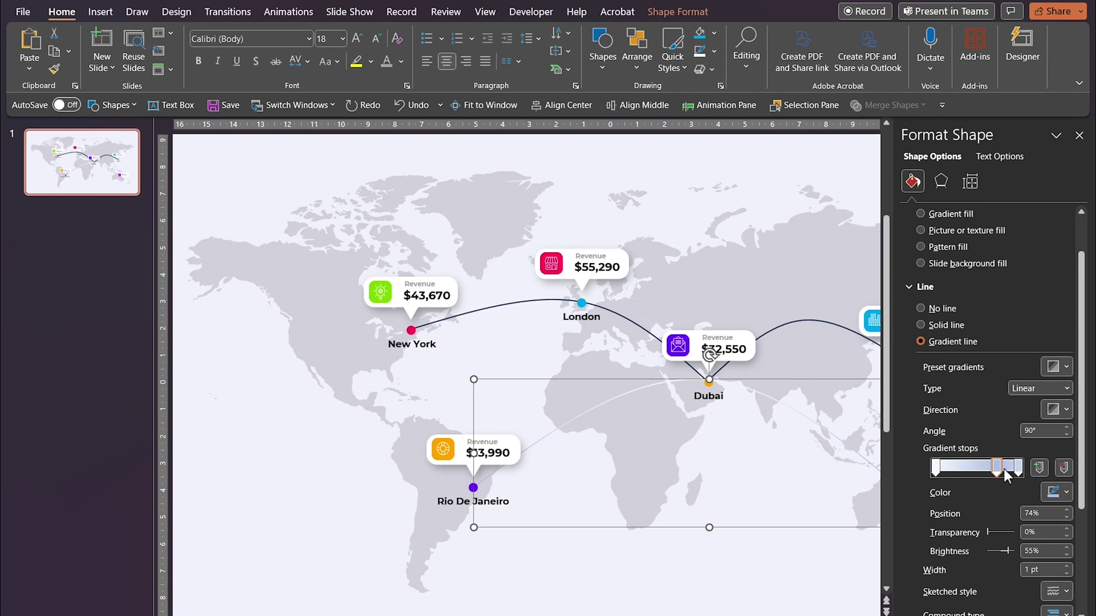
left_click(936, 470)
left_click(1068, 498)
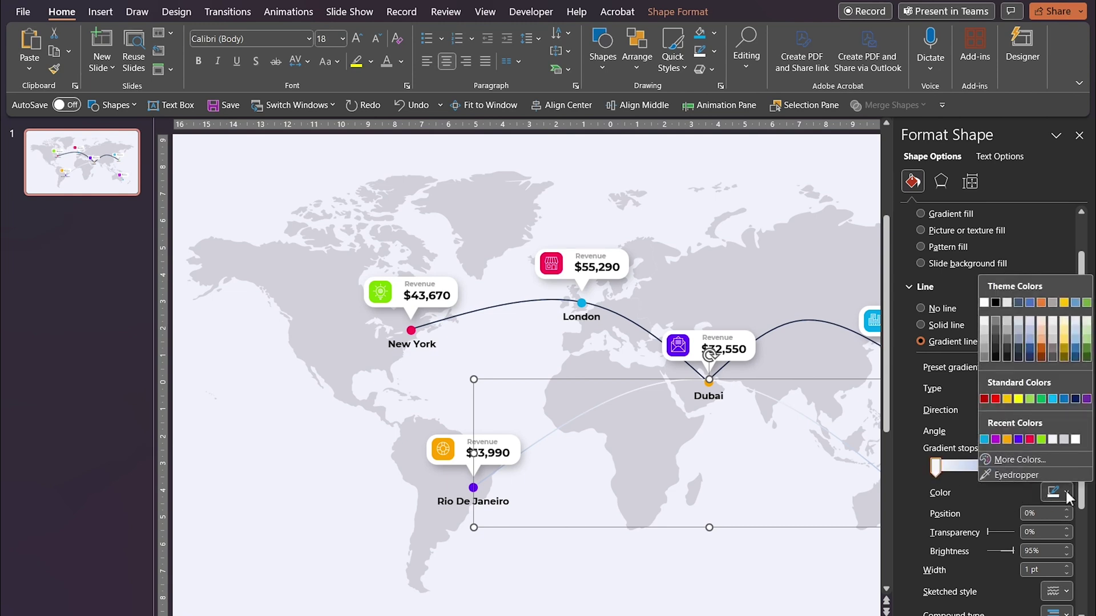
left_click(1029, 441)
- Set the middle gradient stop to purple at 54% and the last stop to cyan
left_click(997, 469)
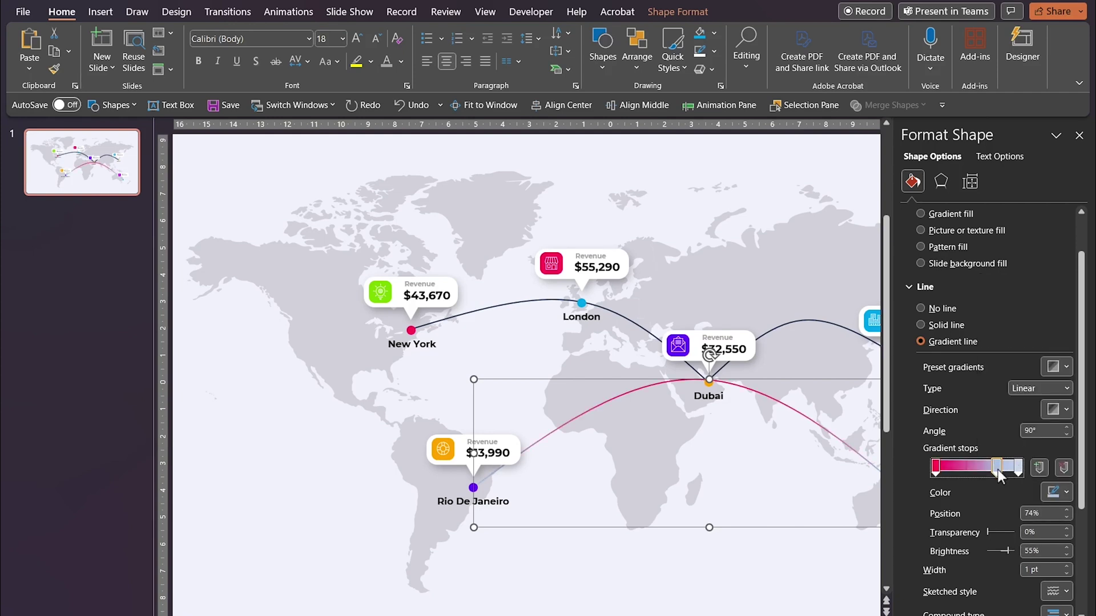
left_click_drag(982, 471, 981, 470)
left_click(1067, 495)
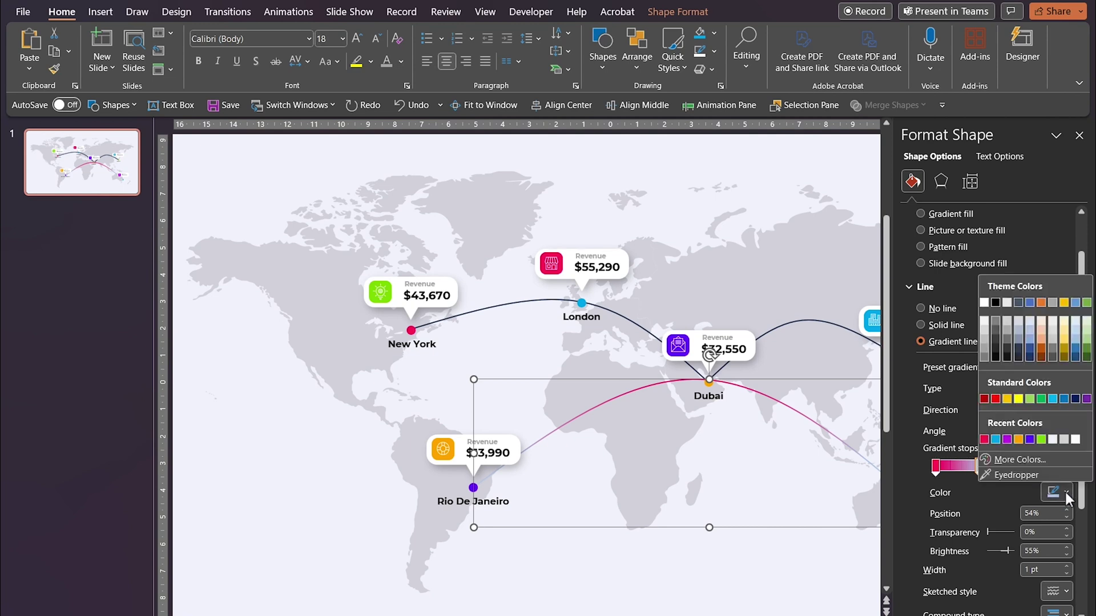
left_click(1030, 437)
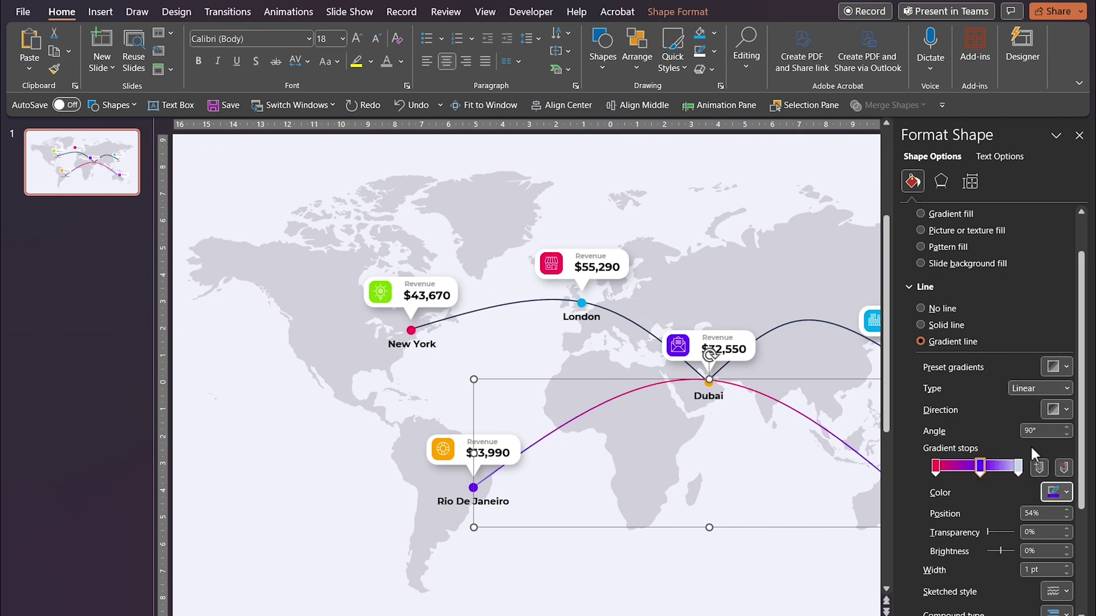
left_click(1018, 469)
left_click(1066, 495)
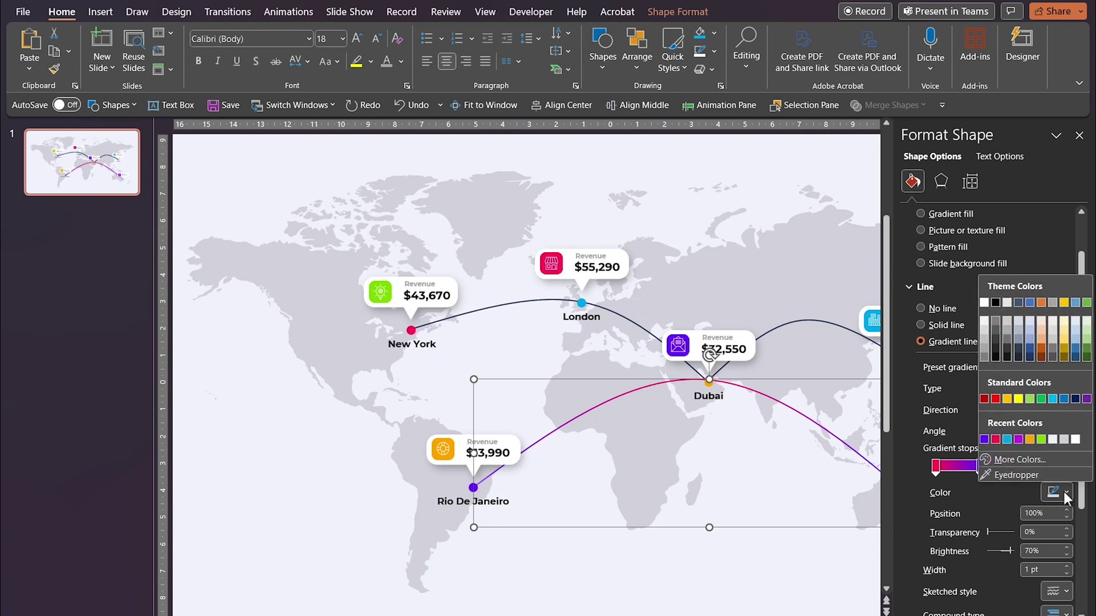
left_click(1007, 439)
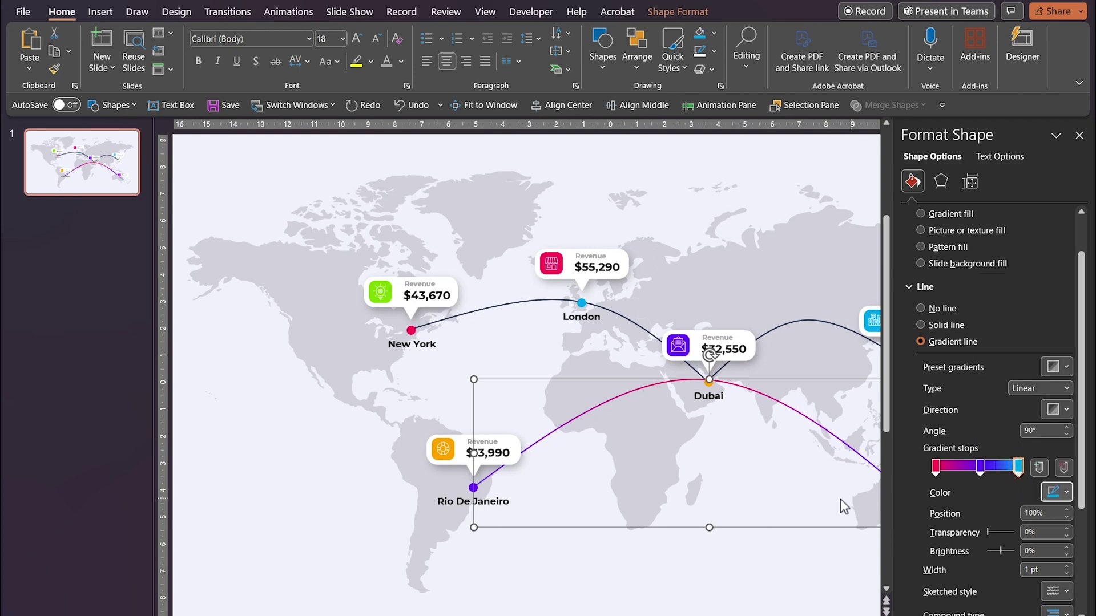
- Copy the gradient arc's style onto the Dubai–Tokyo and New York–London–Dubai arcs
left_click(1079, 136)
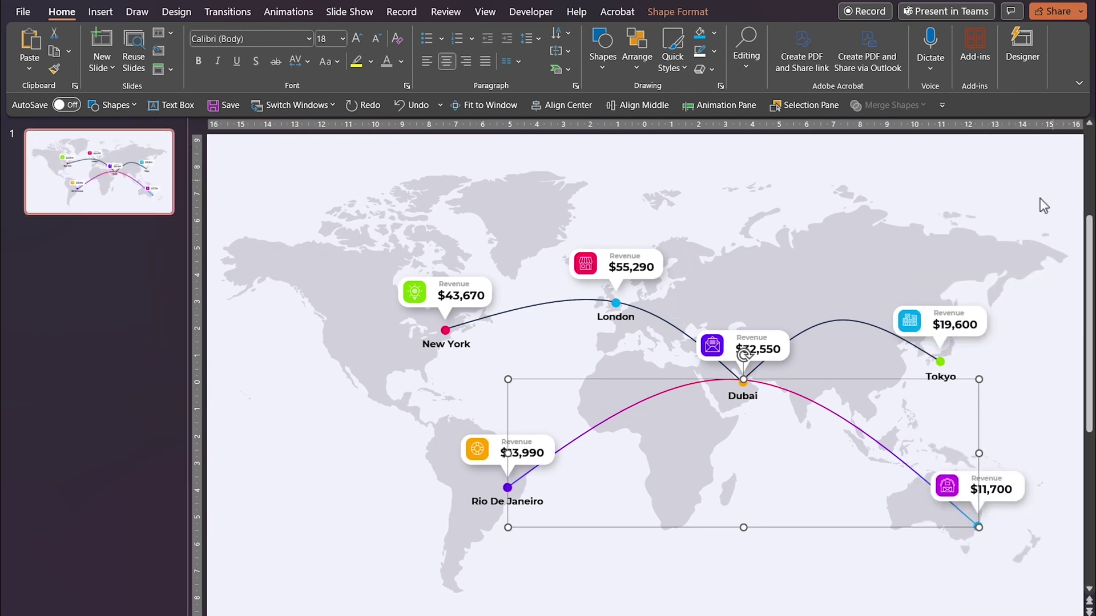
left_click(1003, 597)
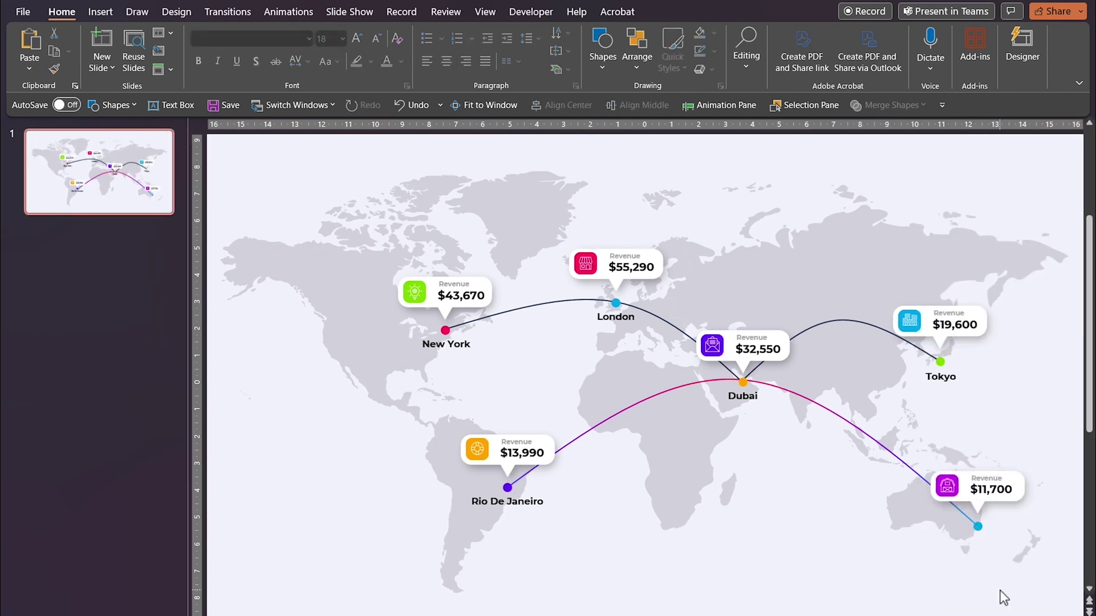
left_click(903, 463)
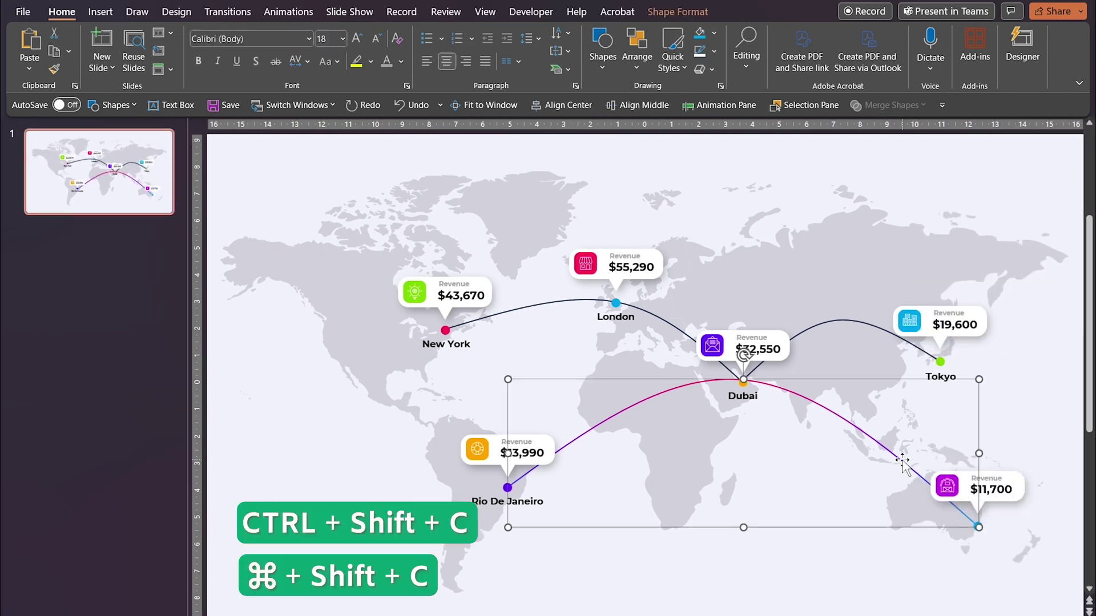
left_click(883, 334)
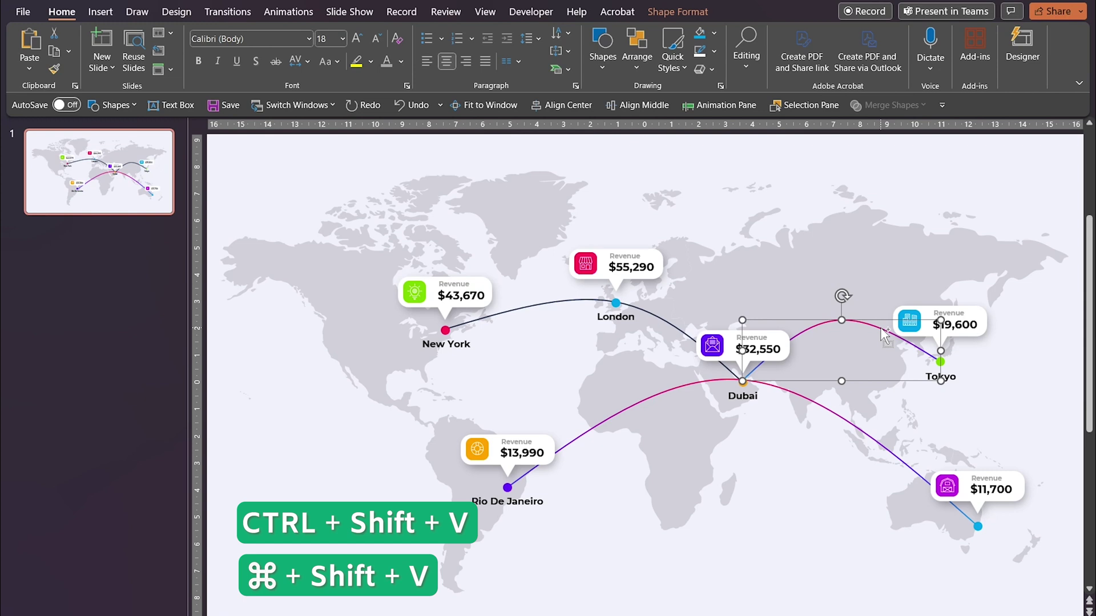
left_click(657, 318)
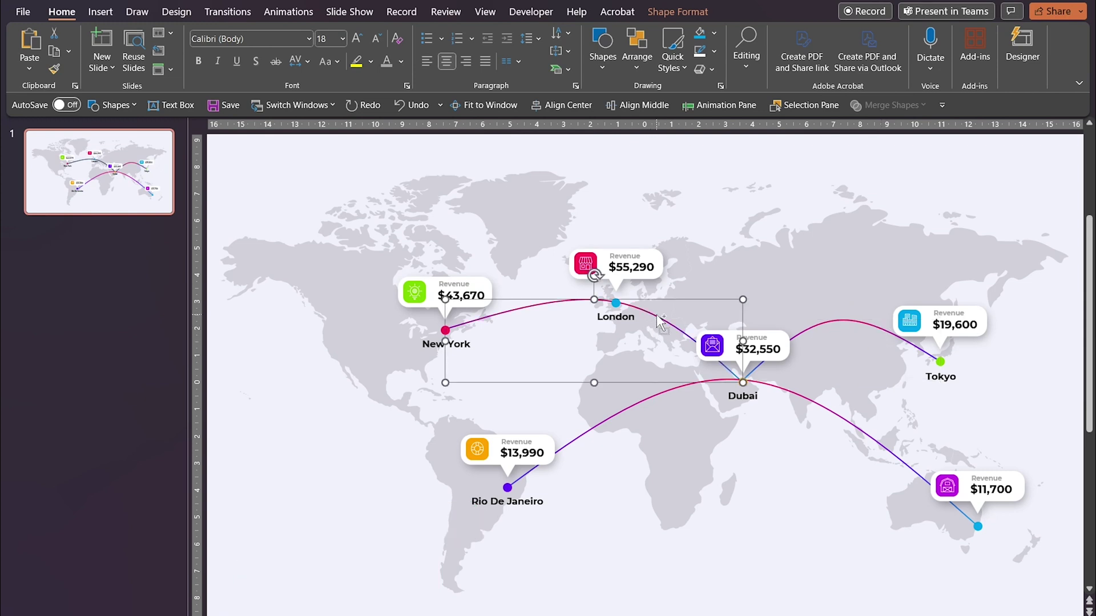
left_click(777, 522)
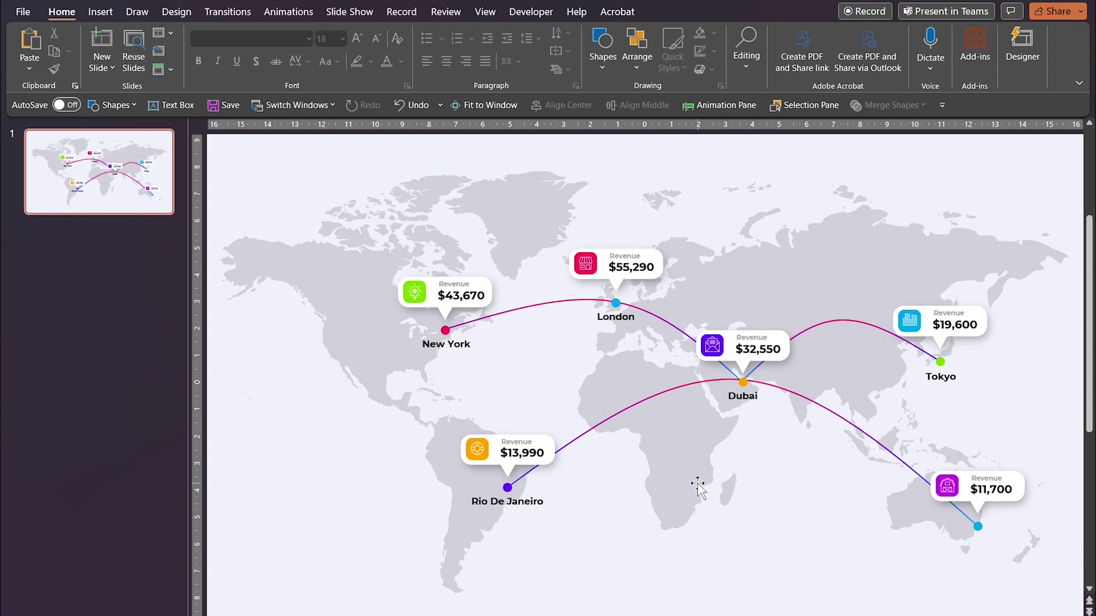
scroll(740, 479, "down", 2, "ctrl")
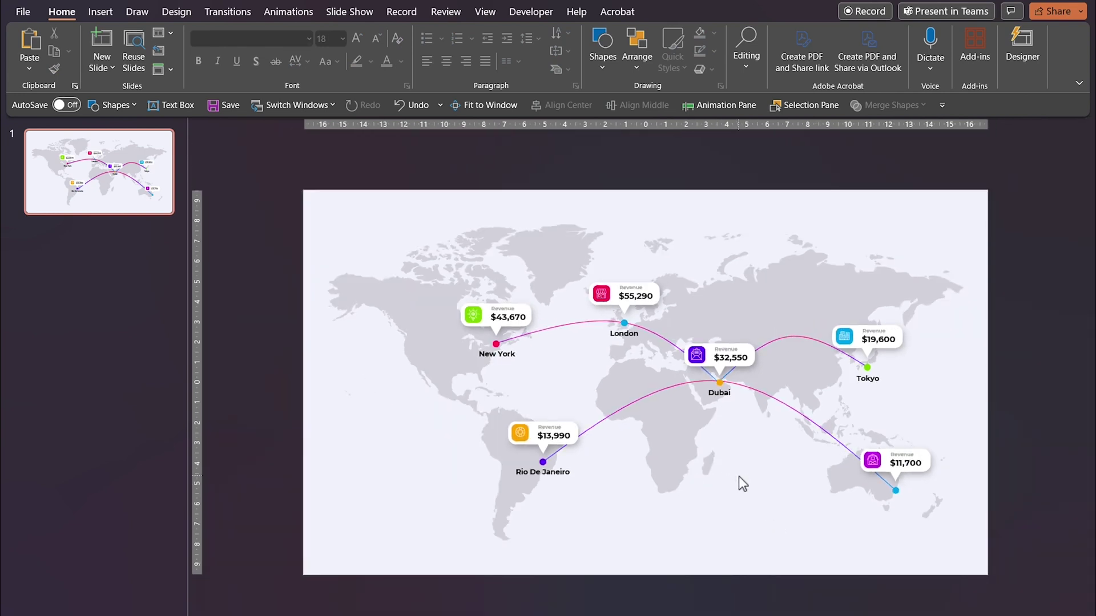
scroll(770, 426, "up", 1, "ctrl")
scroll(769, 422, "up", 1, "ctrl")
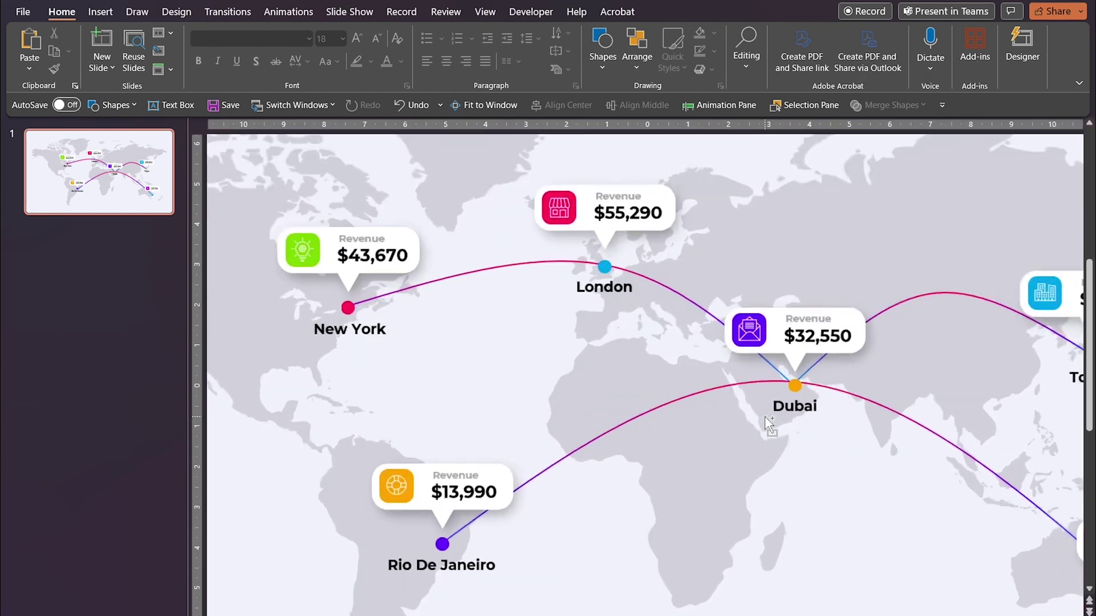
left_click(797, 387)
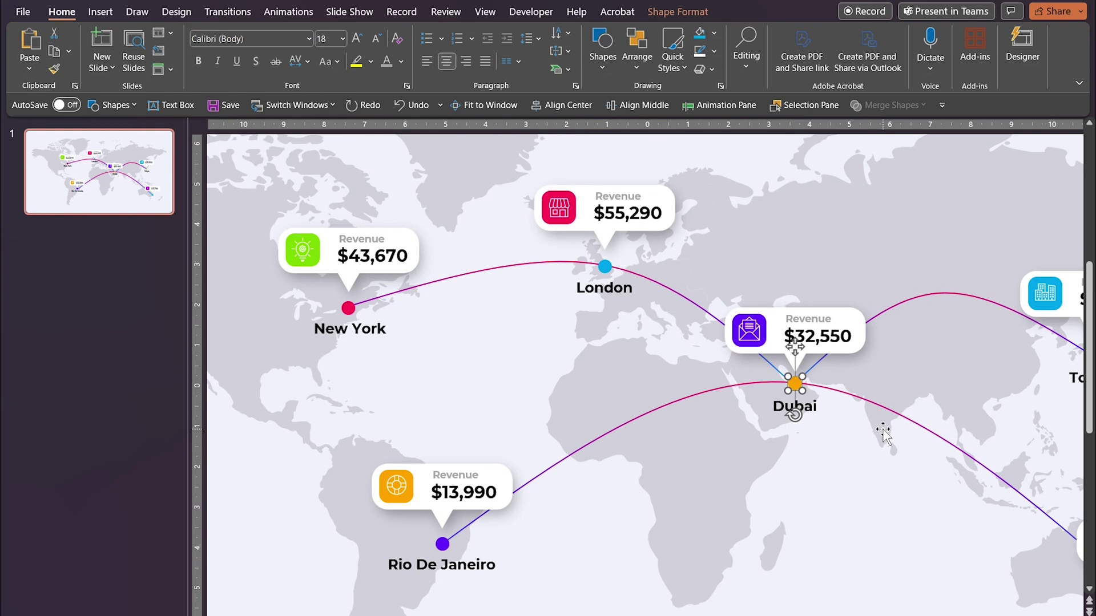
left_click(858, 489)
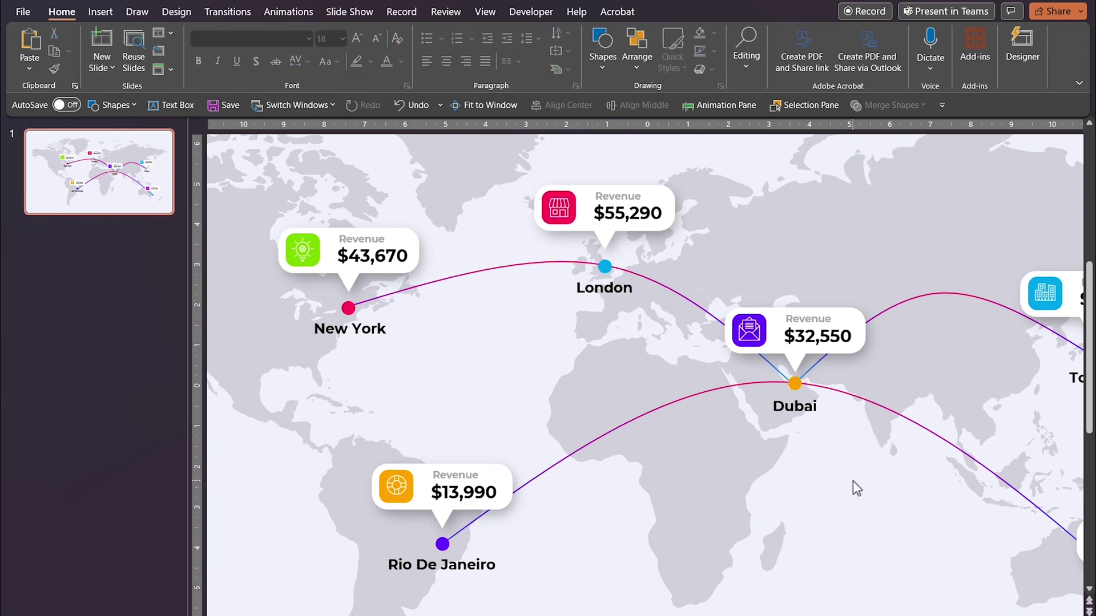
scroll(854, 488, "down", 1)
scroll(854, 489, "down", 1)
scroll(854, 488, "down", 1)
scroll(836, 488, "down", 1)
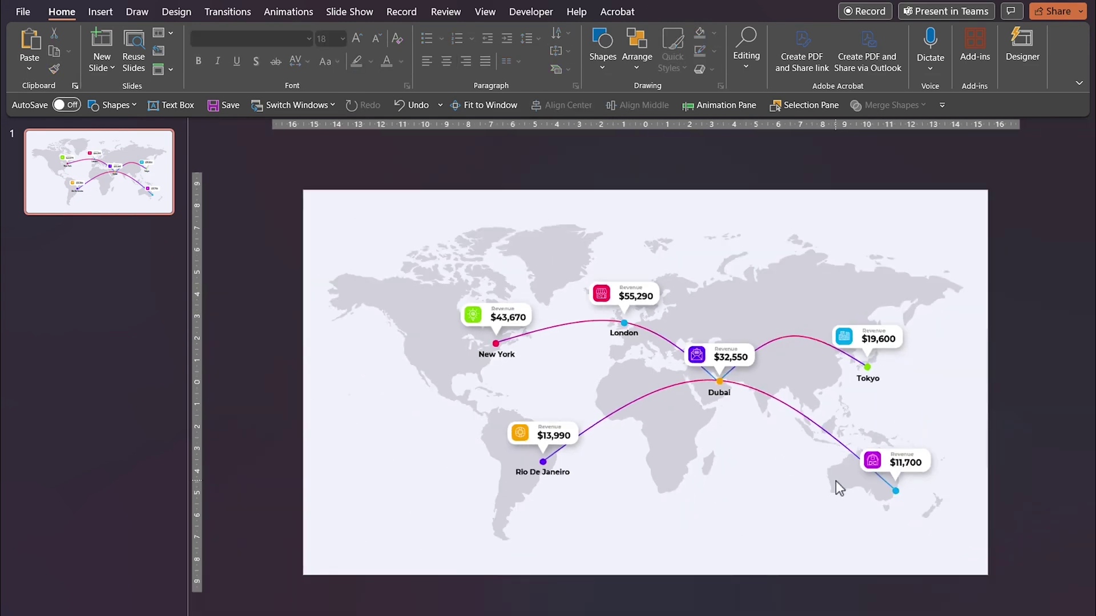